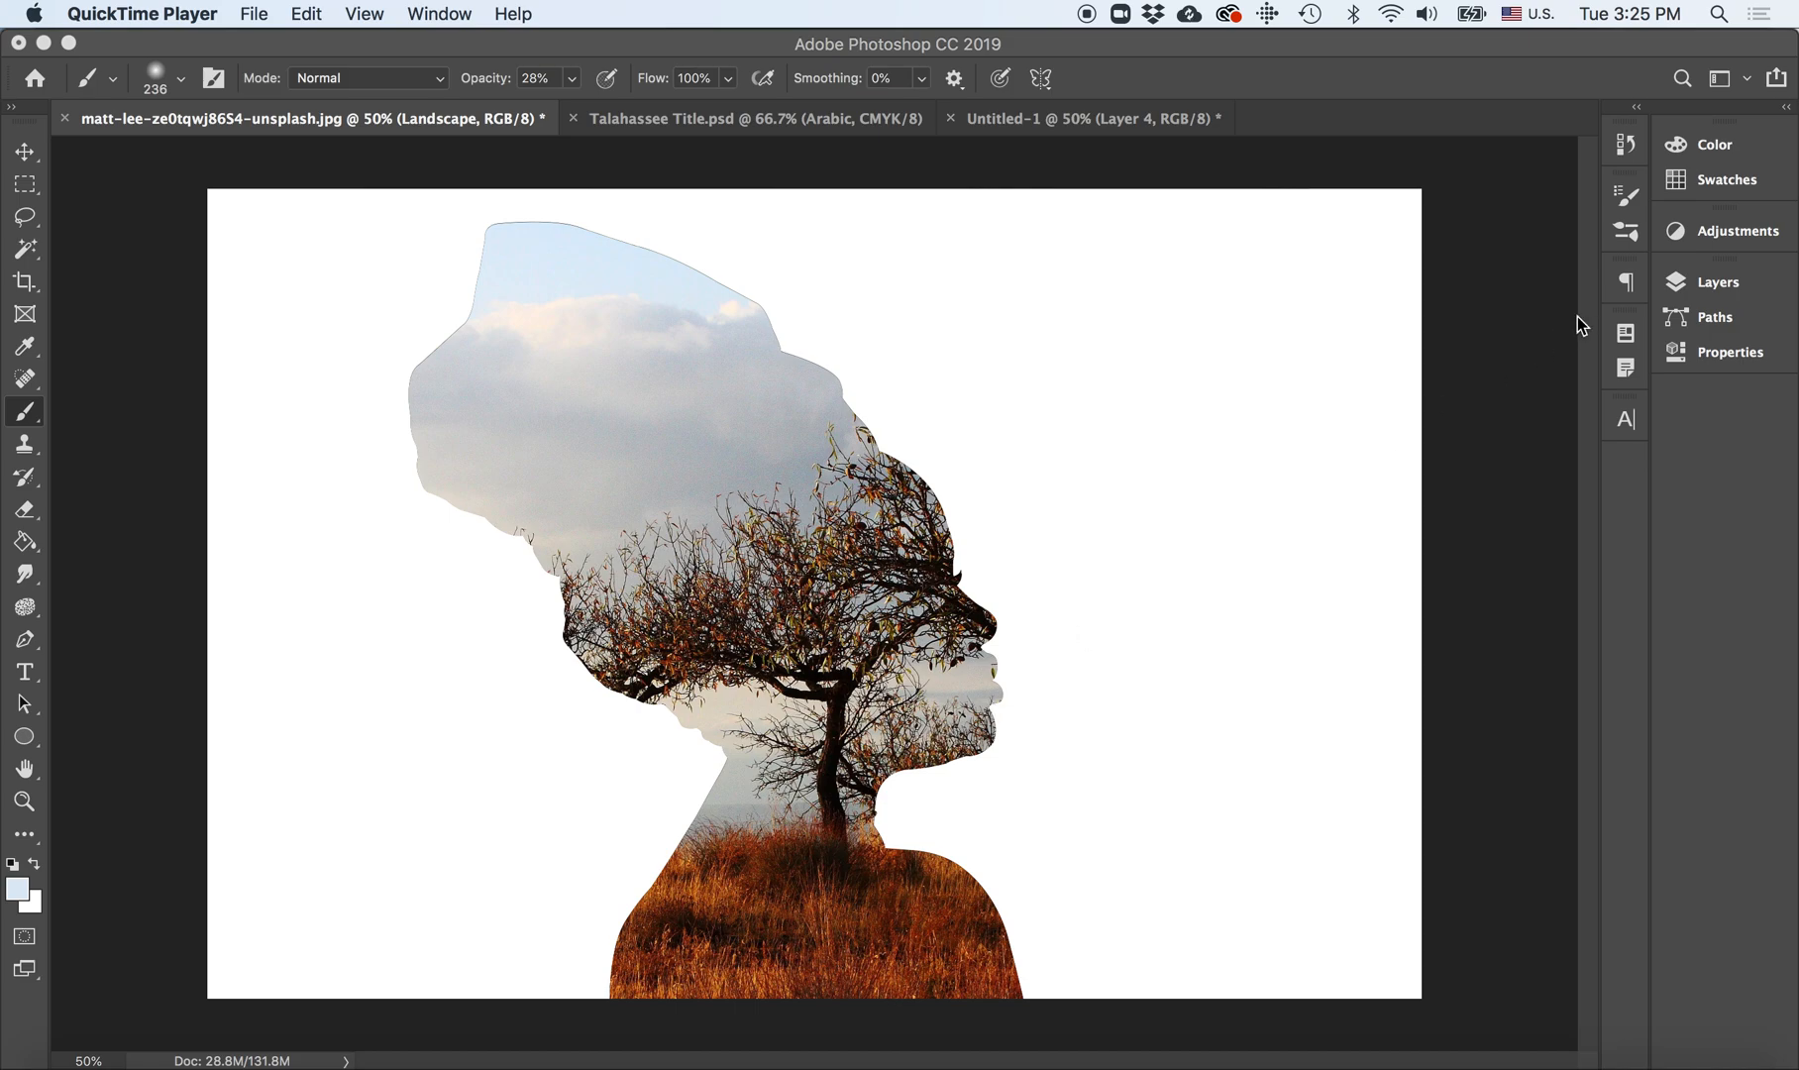
Step: Display the layer list and make the Landscape layer's mask active for editing
left_click(1725, 290)
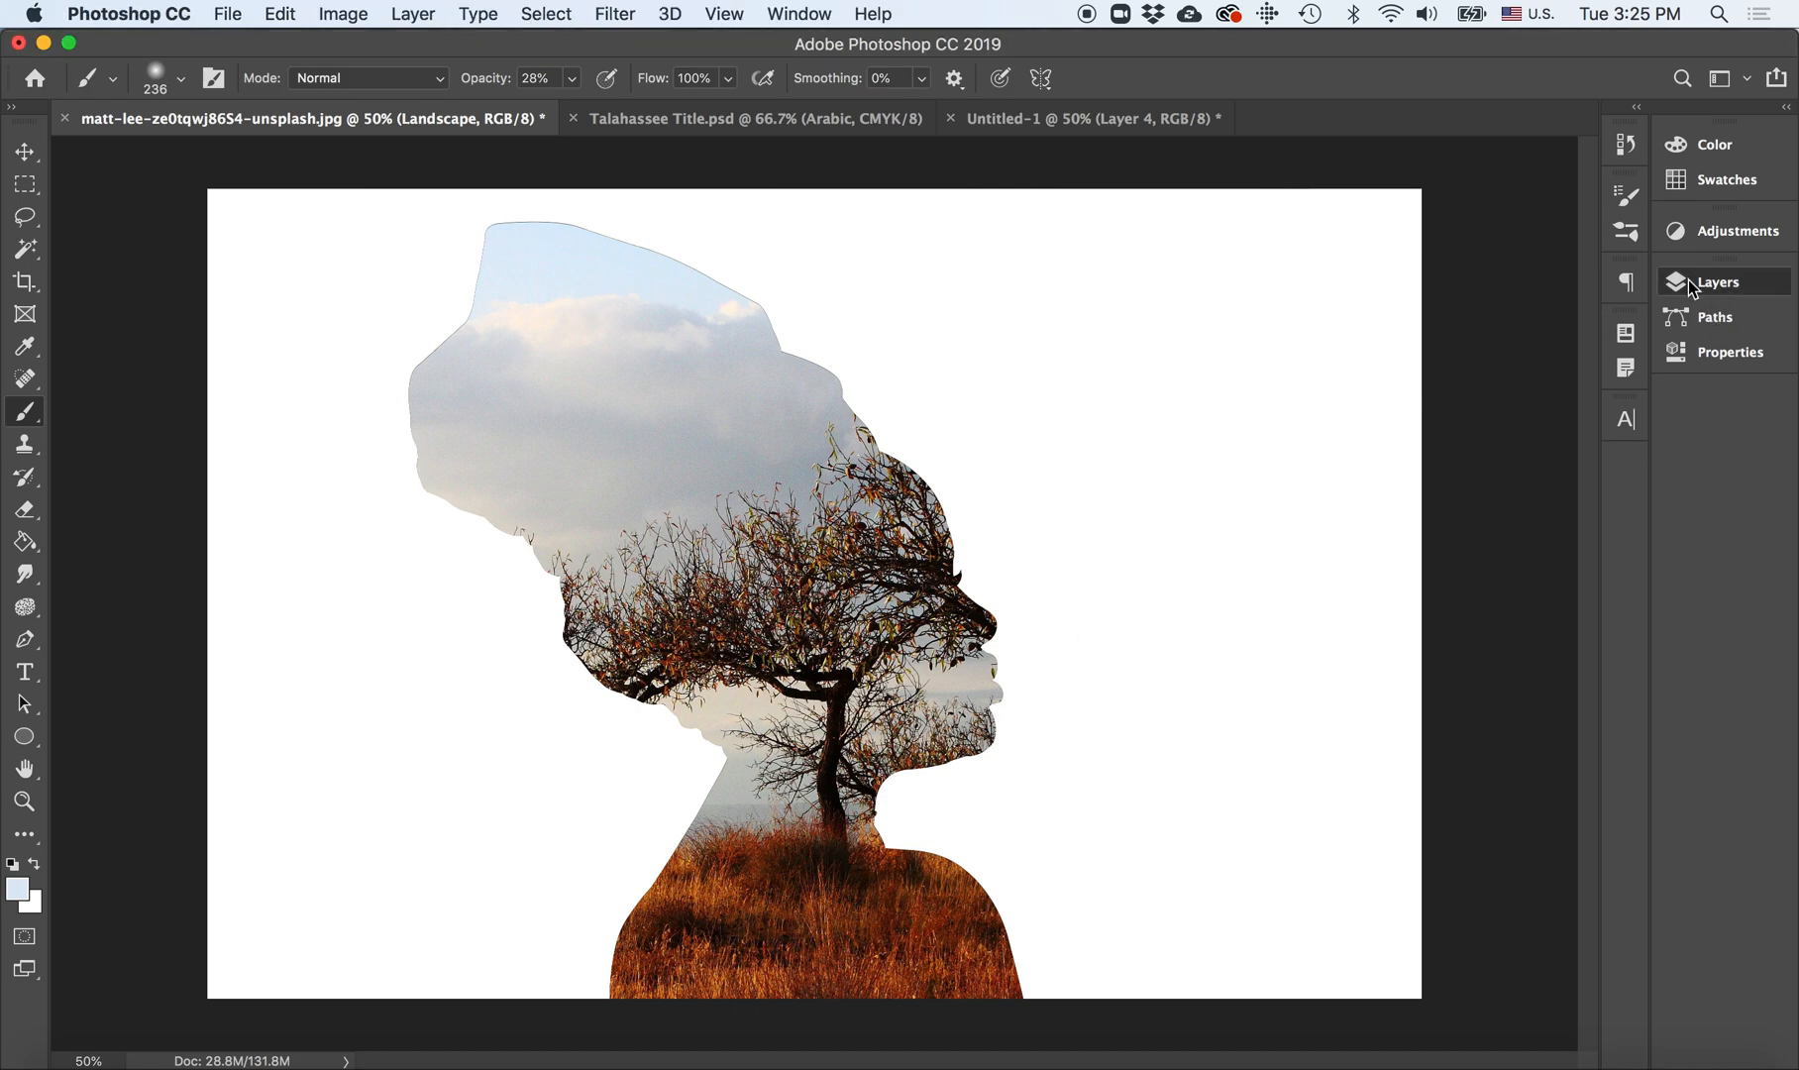
left_click(1690, 281)
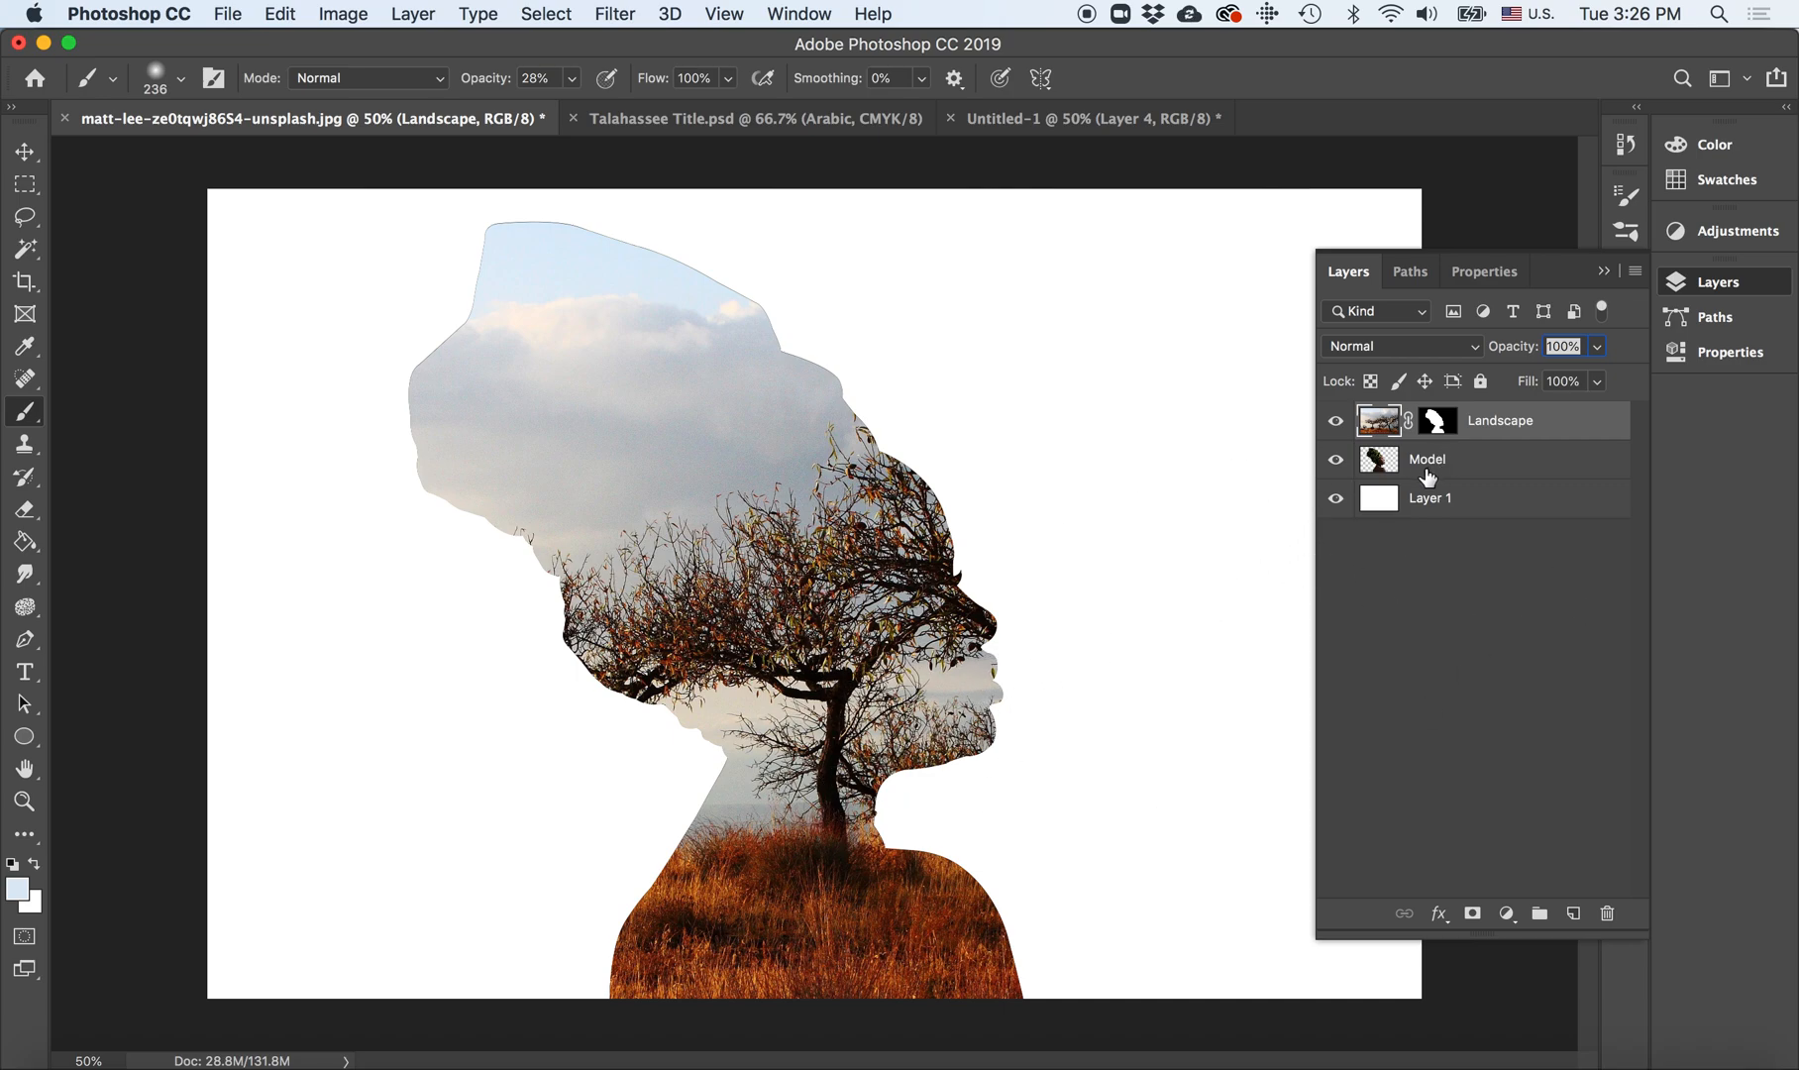
left_click(1439, 422)
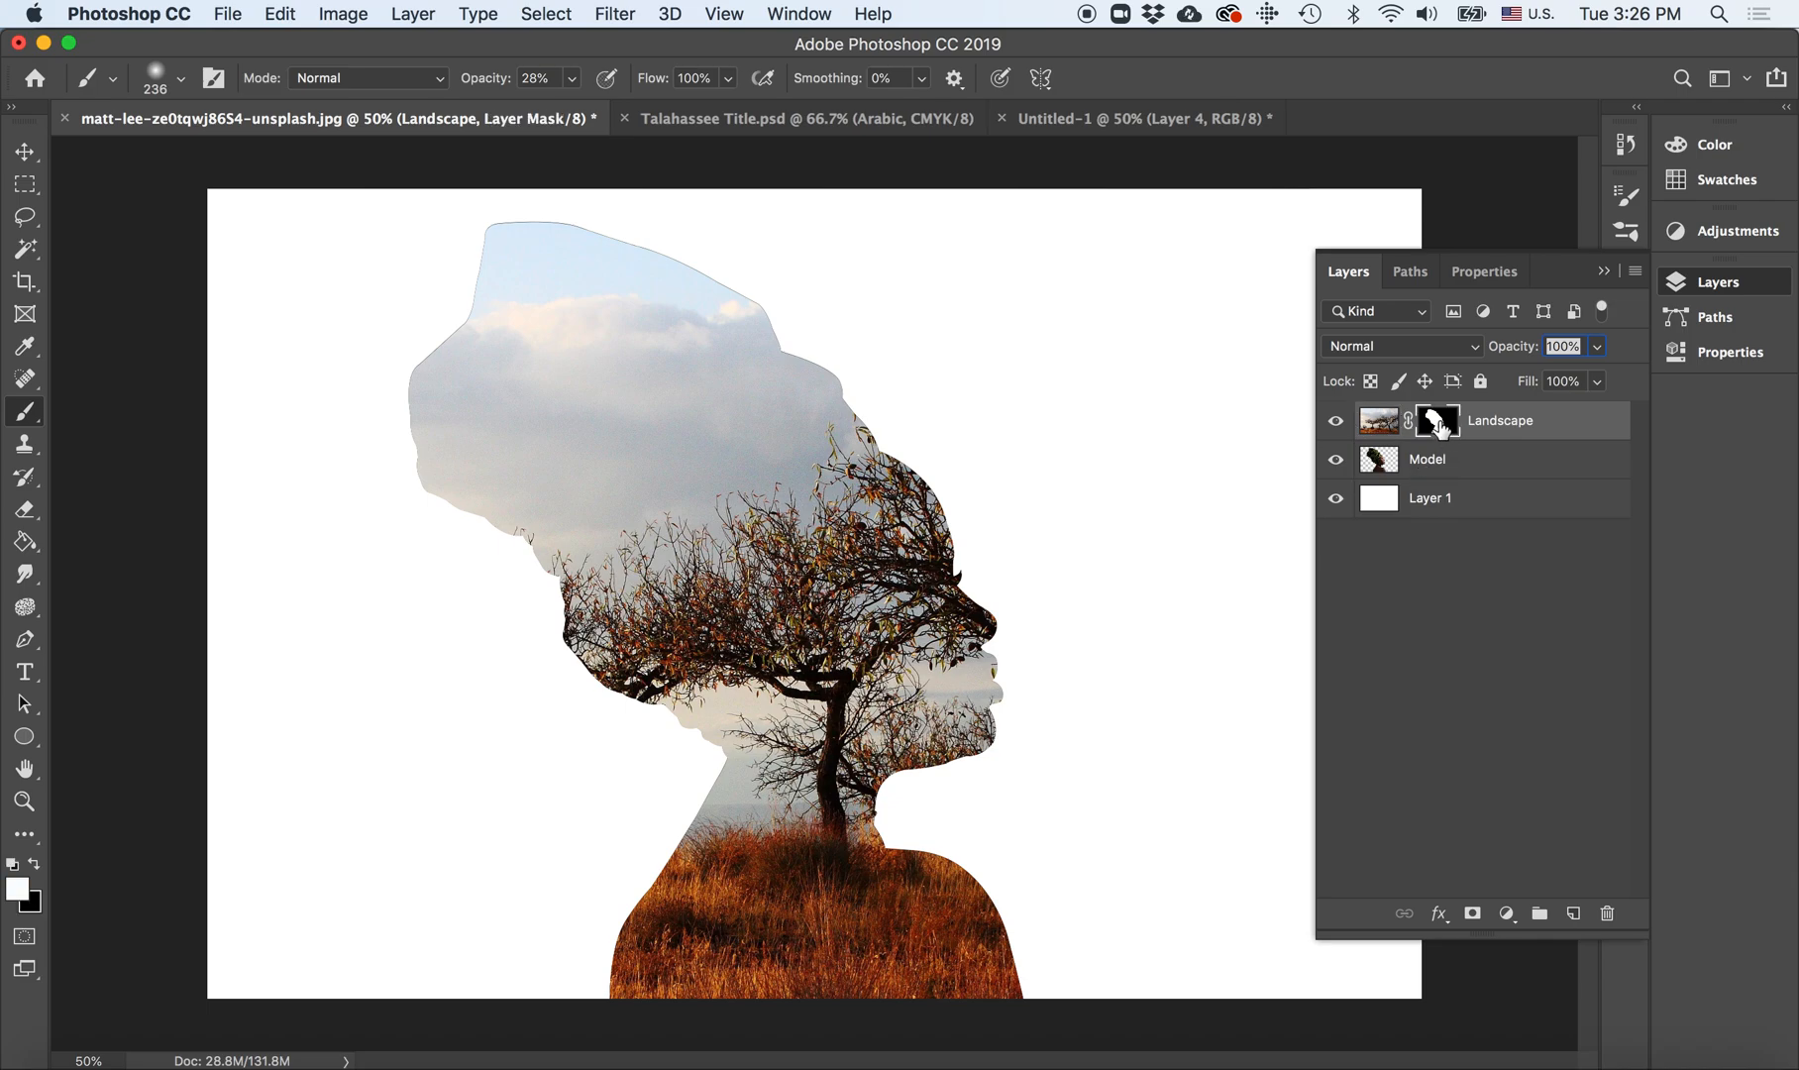
double_click(1442, 424)
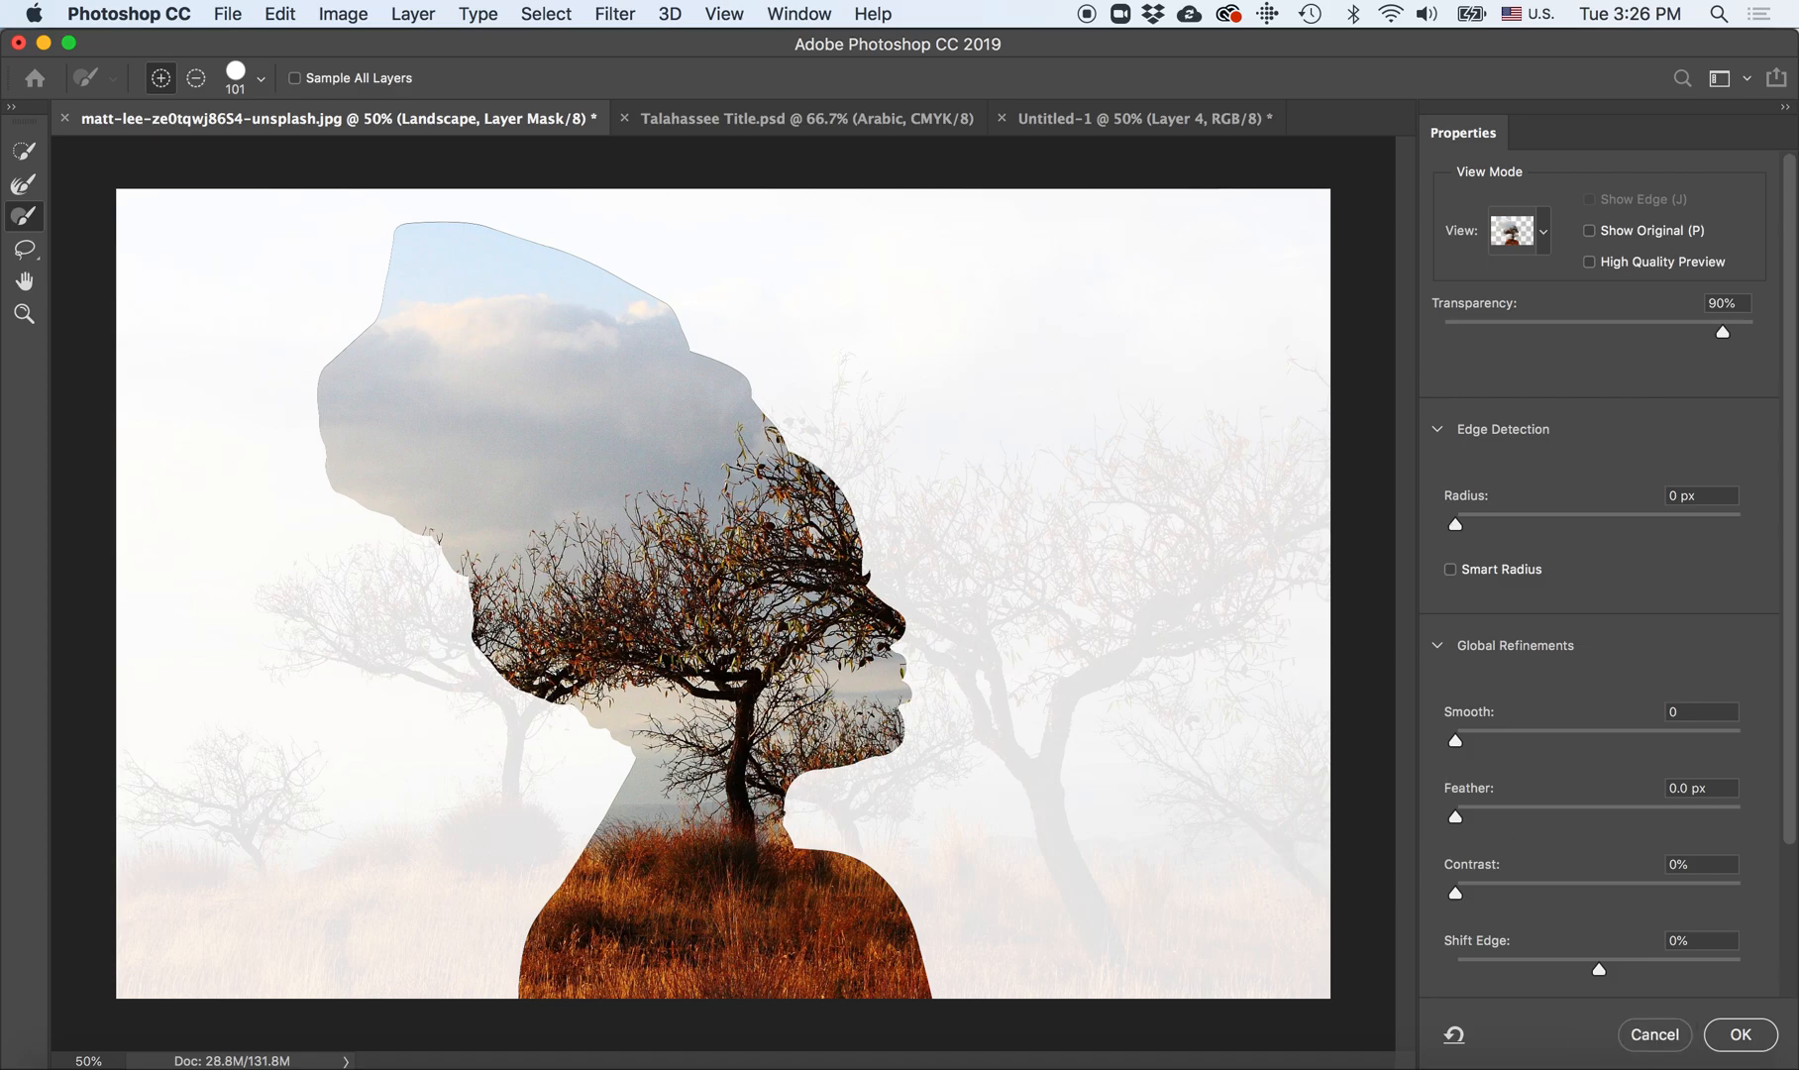
left_click(1654, 1036)
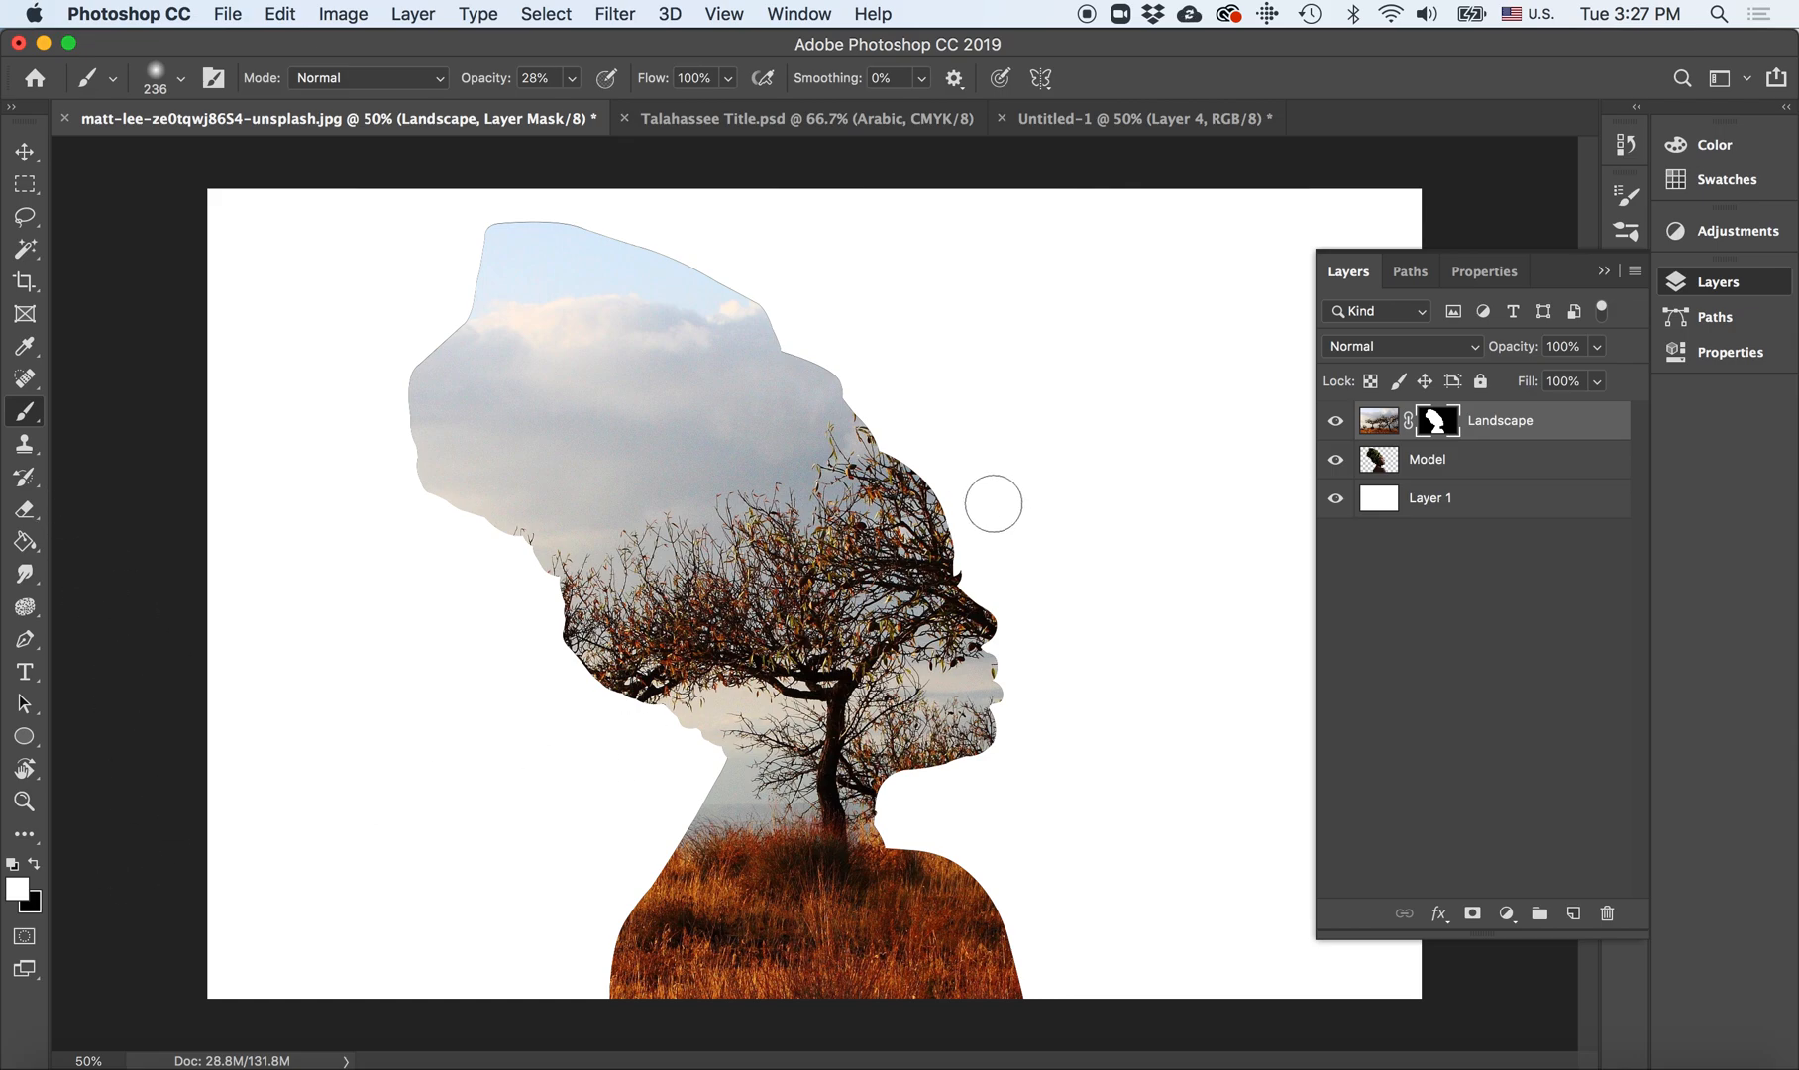
Step: Brush the Landscape mask around the eye area, first with white and then with black, at 28% opacity
mouse_move(984, 494)
left_mouse_down()
mouse_move(942, 567)
mouse_move(953, 597)
mouse_move(913, 560)
left_mouse_up()
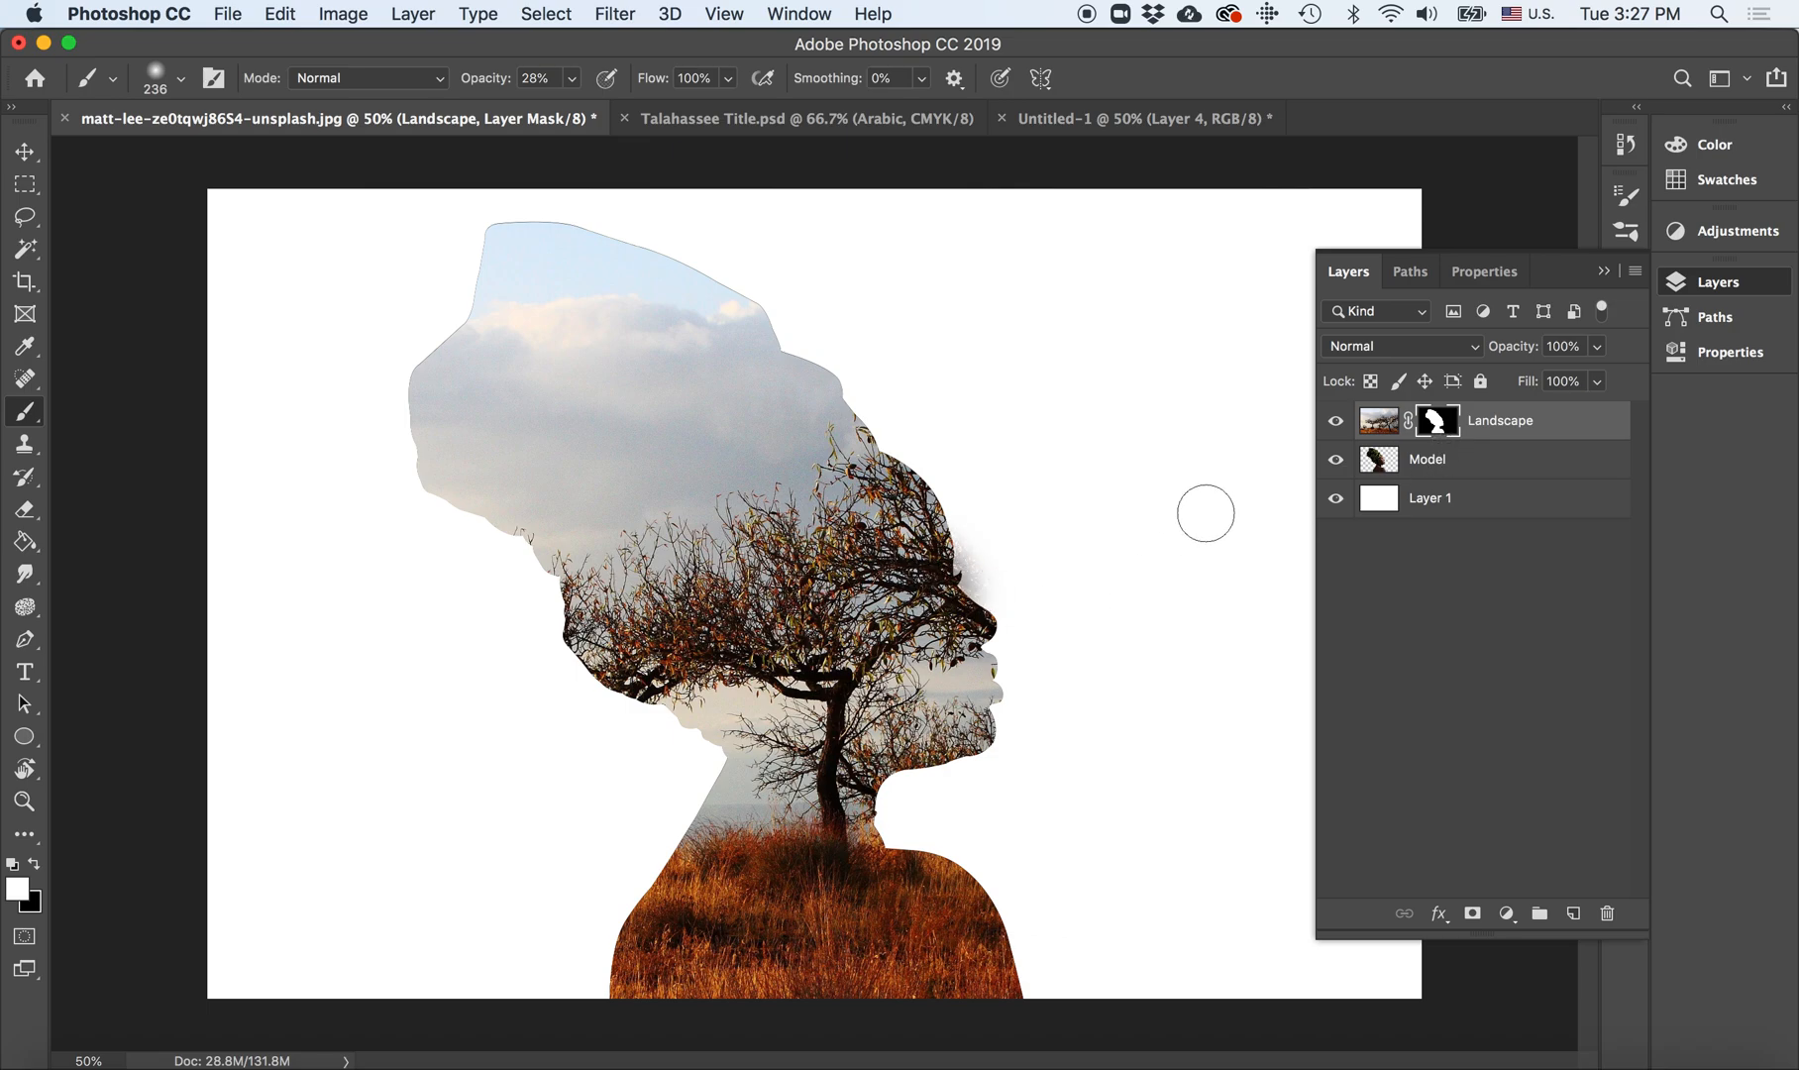
left_click(35, 862)
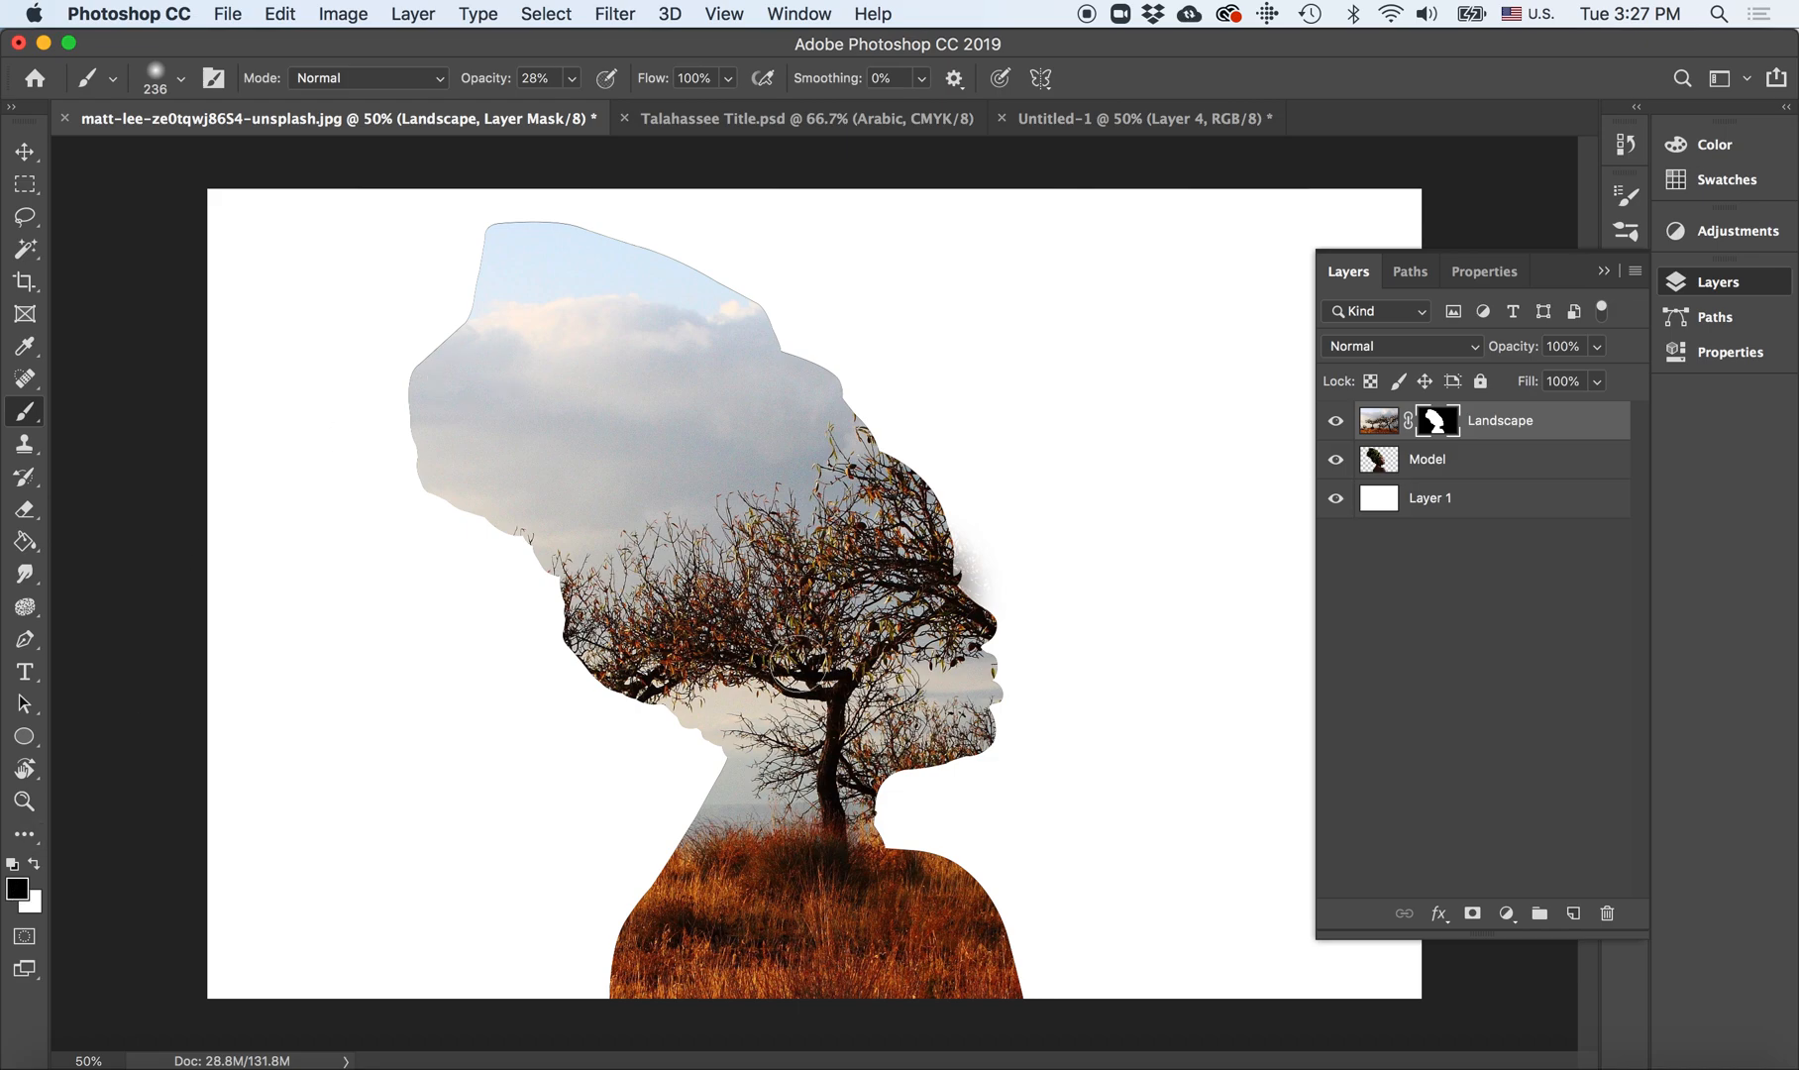
left_click_drag(920, 575, 936, 602)
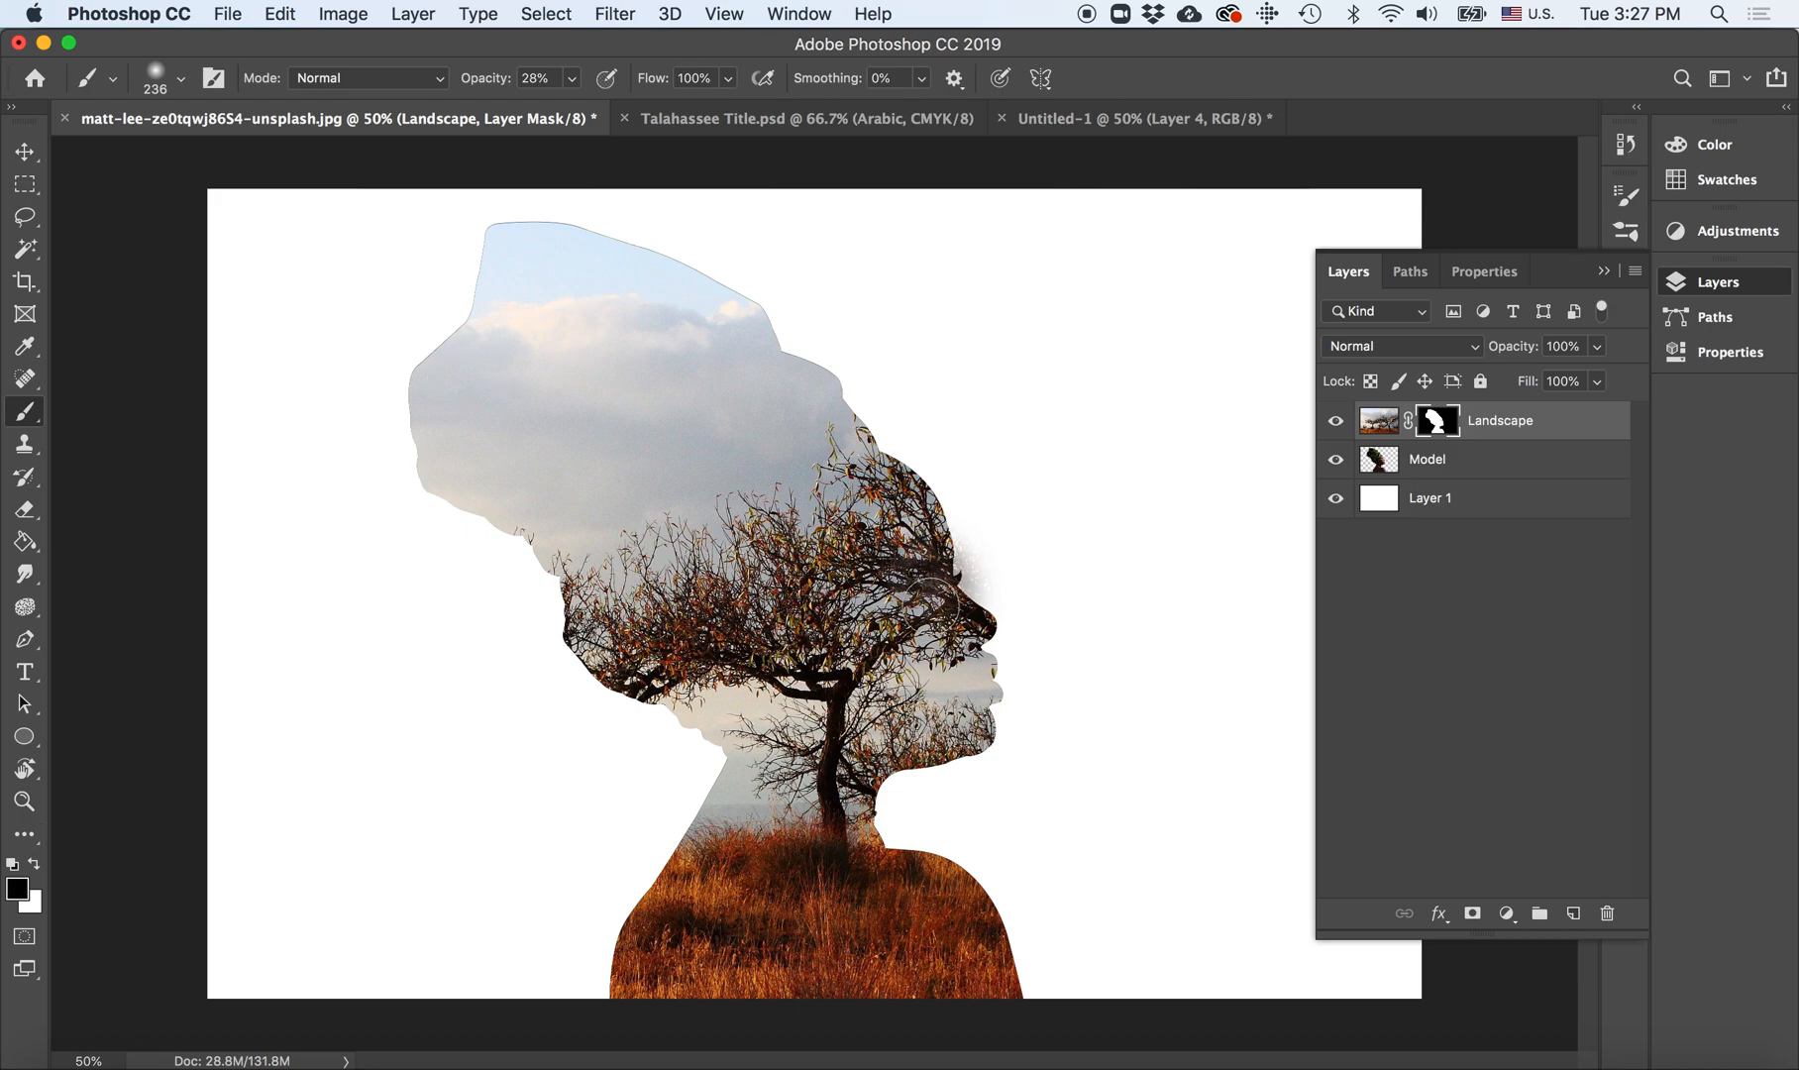
Step: Set the brush opacity to 73% and paint black on the mask to reveal the model's face, forehead, jaw and front of the neck
left_click(573, 80)
left_click_drag(569, 110, 623, 107)
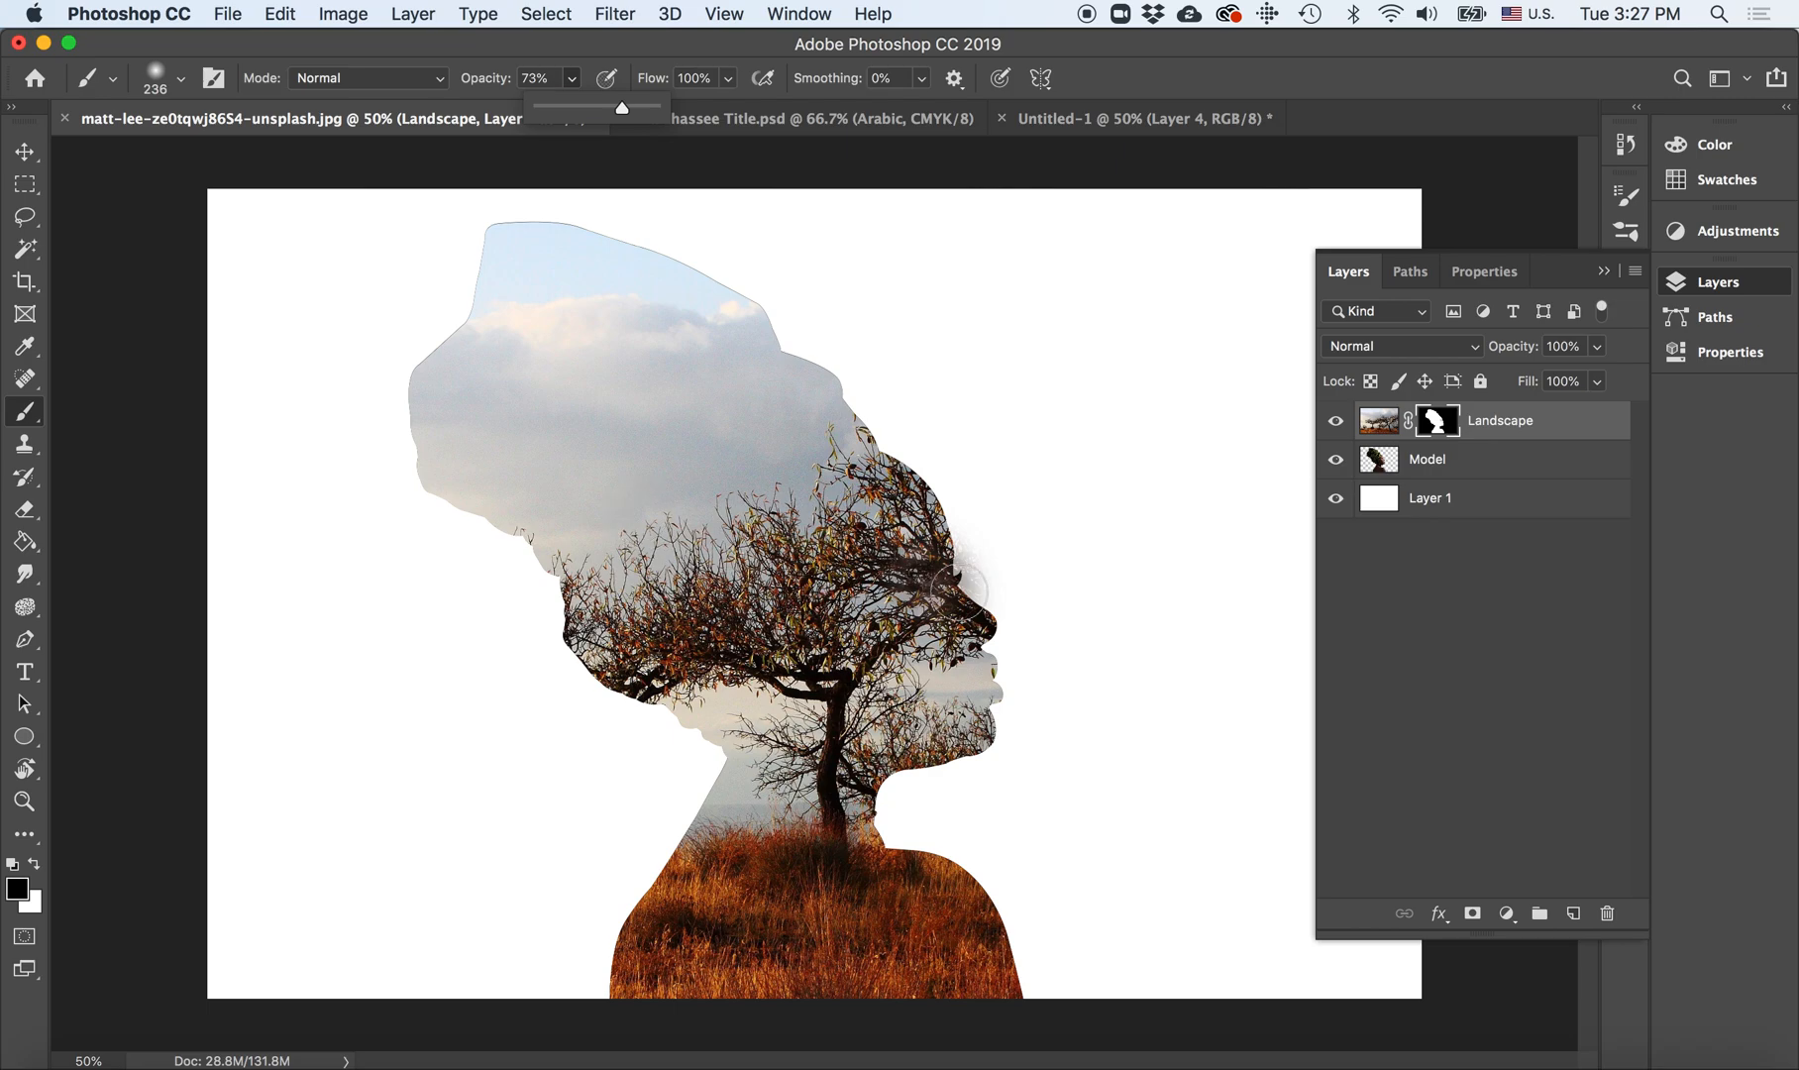
mouse_move(939, 574)
left_mouse_down()
mouse_move(926, 526)
mouse_move(972, 642)
mouse_move(960, 613)
mouse_move(986, 625)
mouse_move(1003, 715)
left_mouse_up()
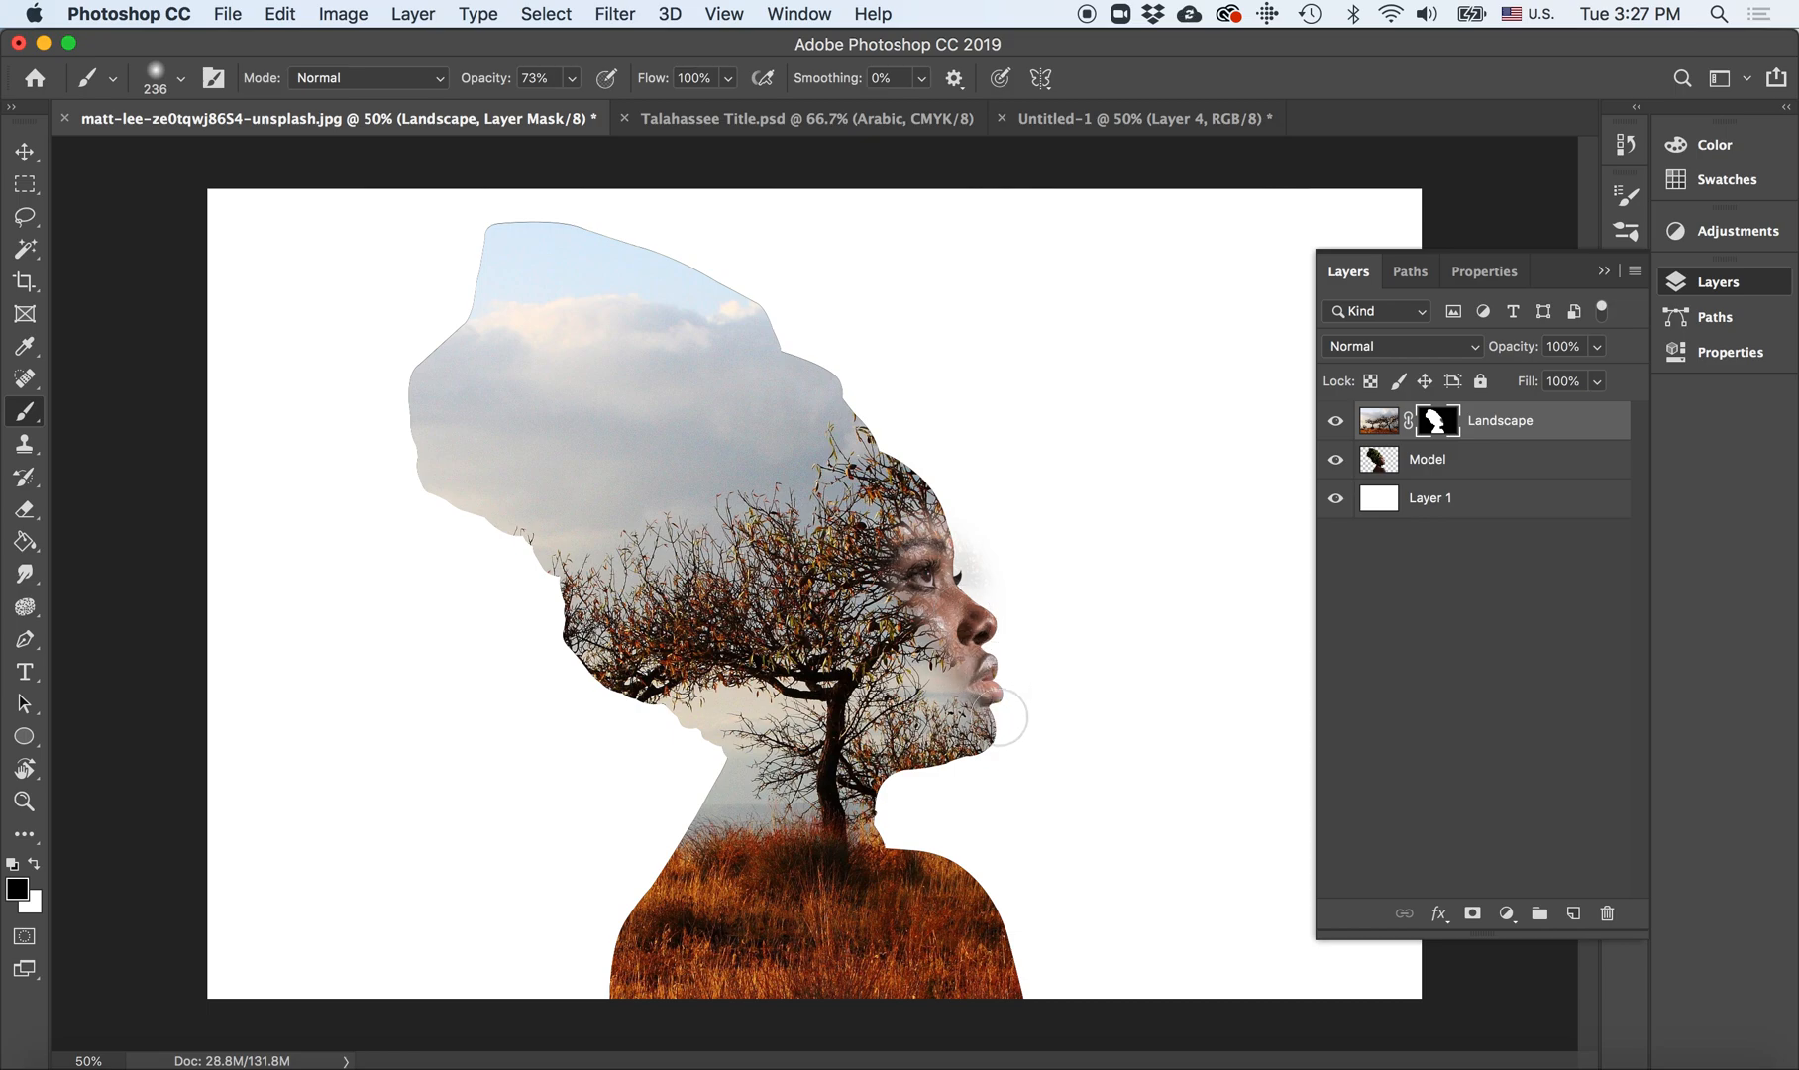
mouse_move(951, 551)
left_mouse_down()
mouse_move(932, 477)
mouse_move(936, 569)
mouse_move(896, 609)
mouse_move(911, 526)
left_mouse_up()
mouse_move(931, 614)
left_mouse_down()
mouse_move(887, 578)
mouse_move(955, 648)
mouse_move(963, 660)
mouse_move(915, 638)
mouse_move(973, 715)
mouse_move(975, 733)
mouse_move(961, 688)
mouse_move(958, 741)
mouse_move(923, 763)
mouse_move(988, 625)
mouse_move(955, 622)
mouse_move(919, 664)
mouse_move(898, 727)
mouse_move(911, 636)
mouse_move(853, 618)
mouse_move(853, 567)
mouse_move(902, 457)
left_mouse_up()
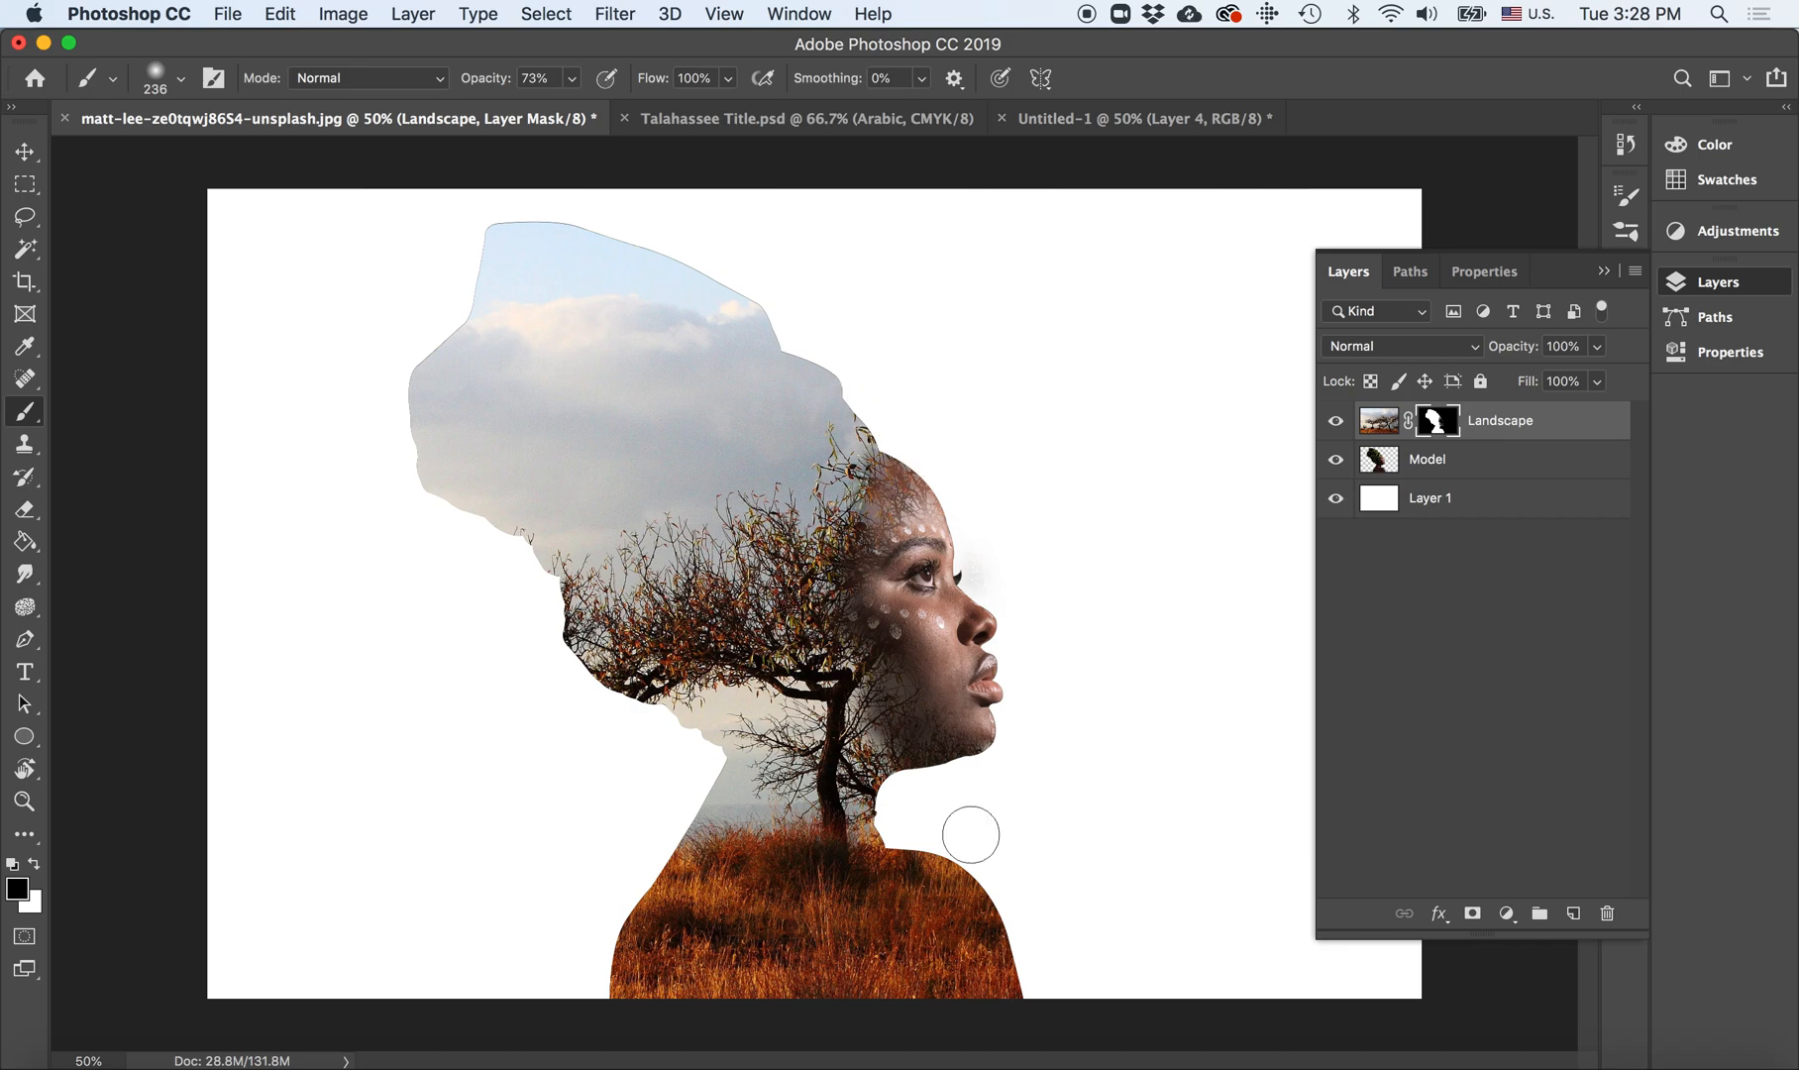
mouse_move(894, 757)
left_mouse_down()
mouse_move(866, 836)
mouse_move(884, 675)
mouse_move(848, 805)
mouse_move(871, 855)
mouse_move(871, 681)
mouse_move(981, 743)
left_mouse_up()
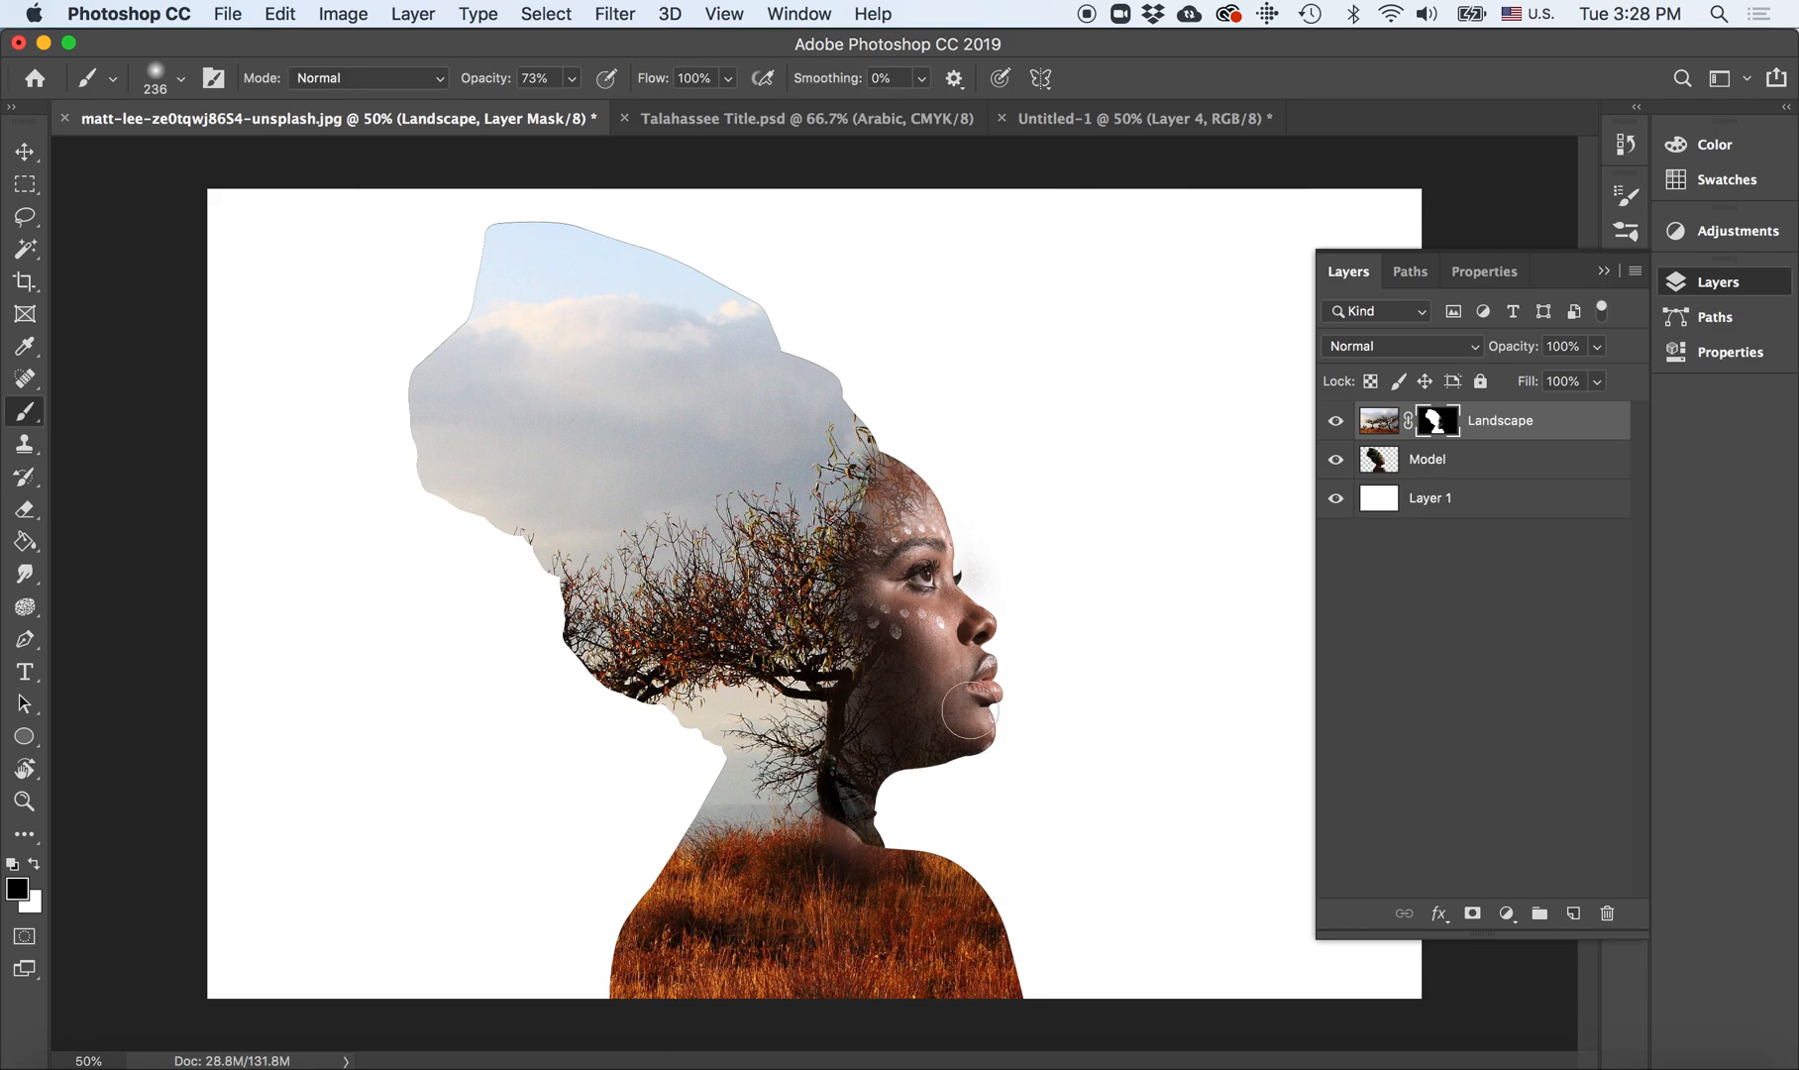
Step: Paint black on the mask over the stray haze in front of the eye and nose
key("super+plus")
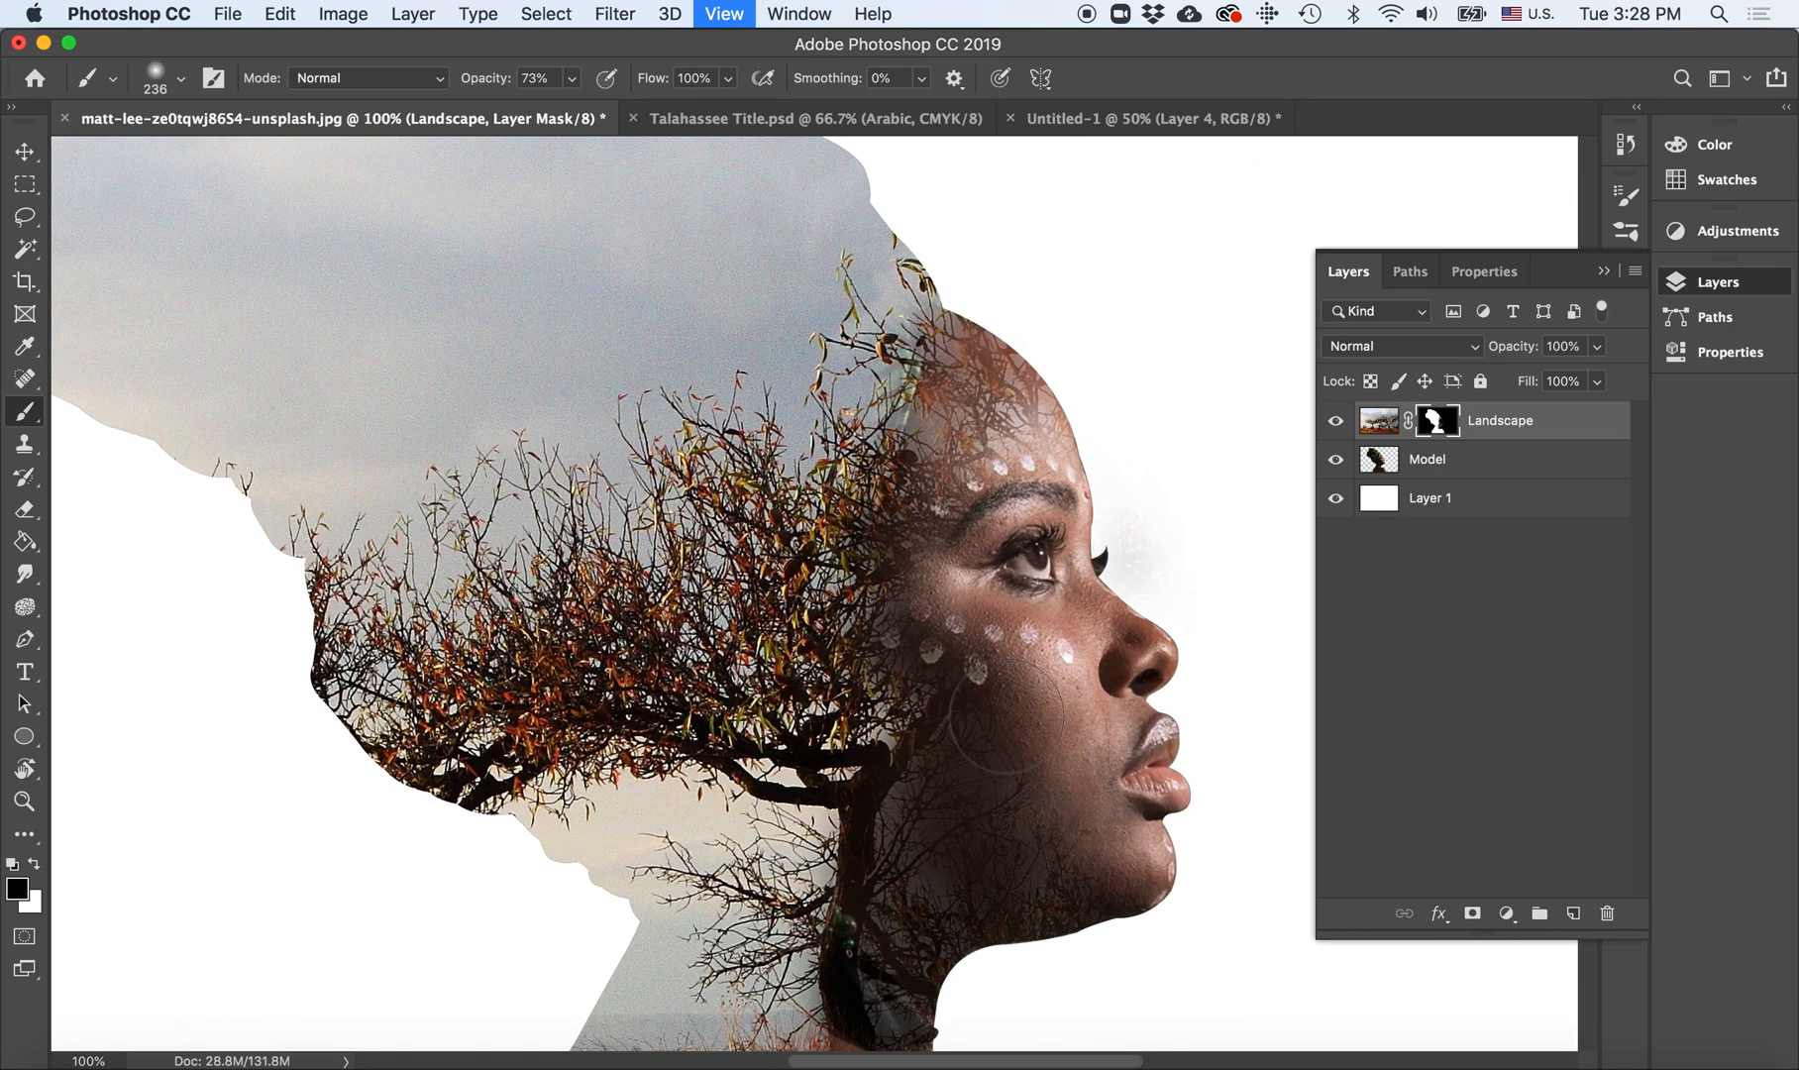
scroll(1005, 715, "right", 2)
scroll(1006, 715, "down", 2)
scroll(1006, 715, "right", 1)
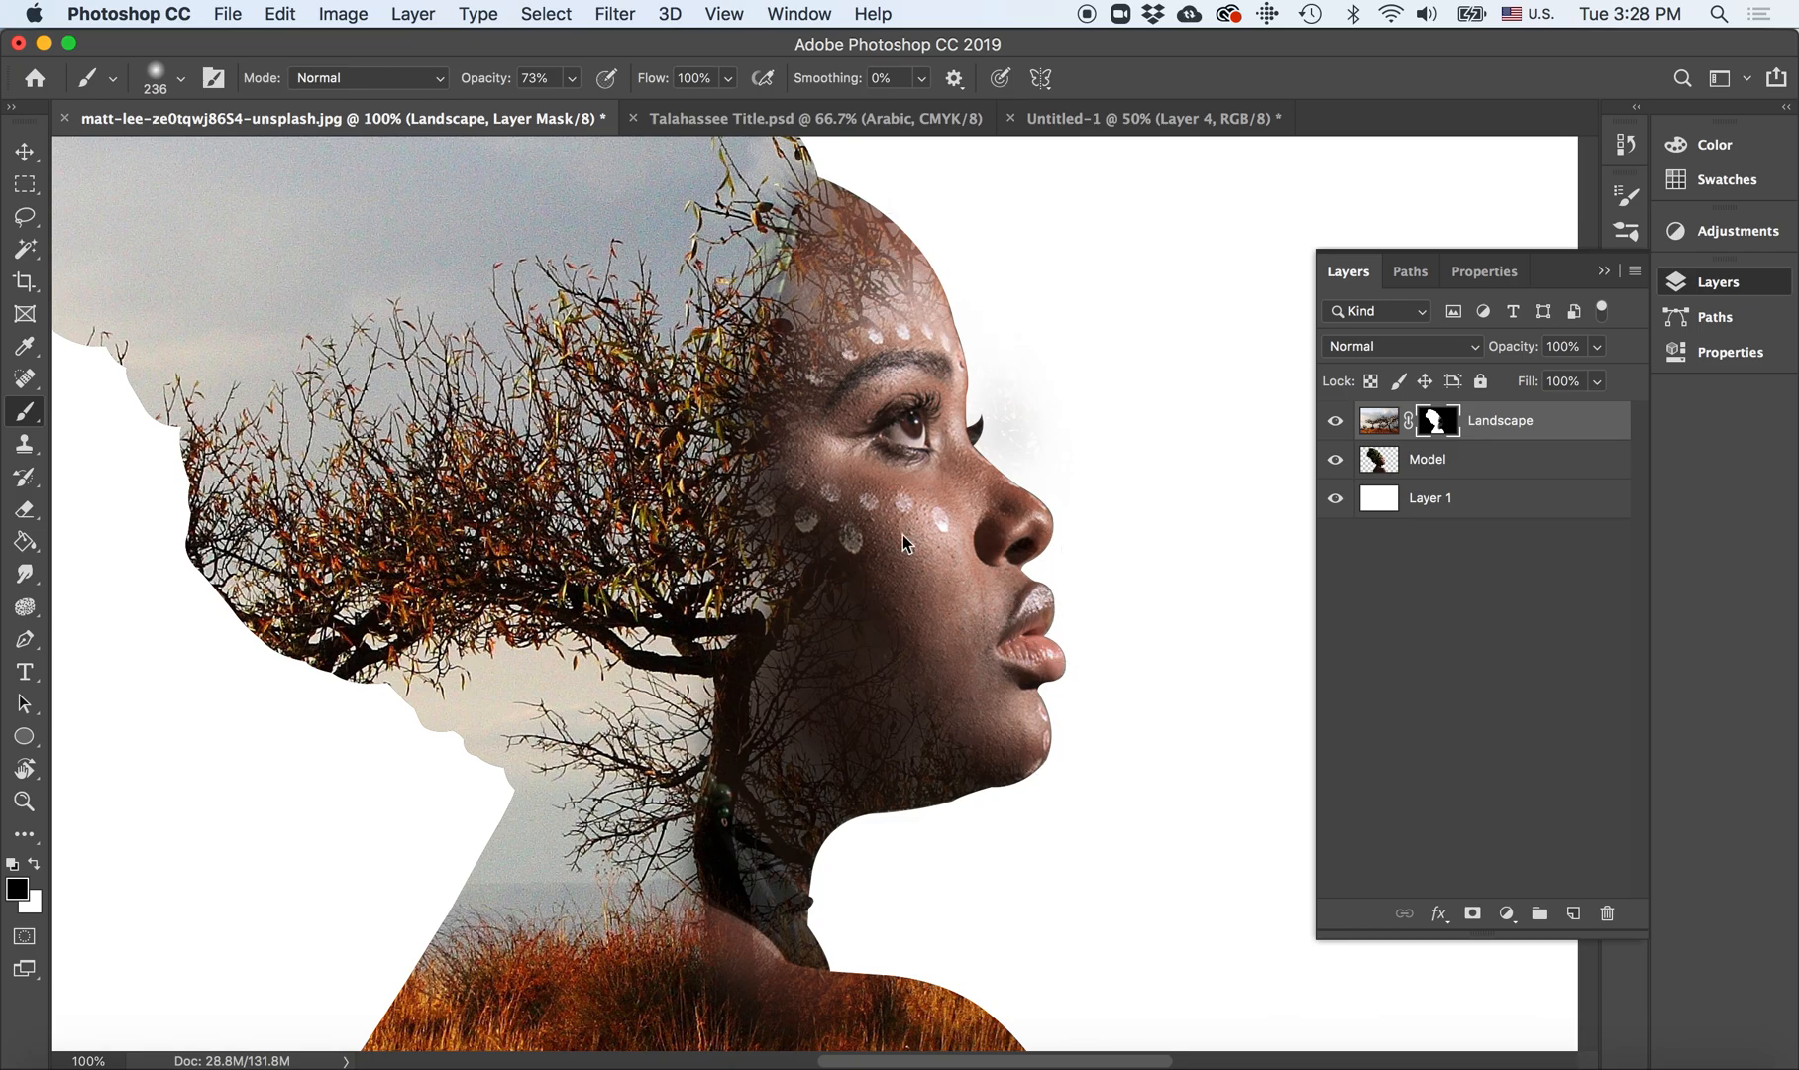
mouse_move(896, 466)
left_mouse_down()
mouse_move(984, 369)
mouse_move(1052, 511)
left_mouse_up()
Step: Lower the brush opacity to 43%
key("super+minus")
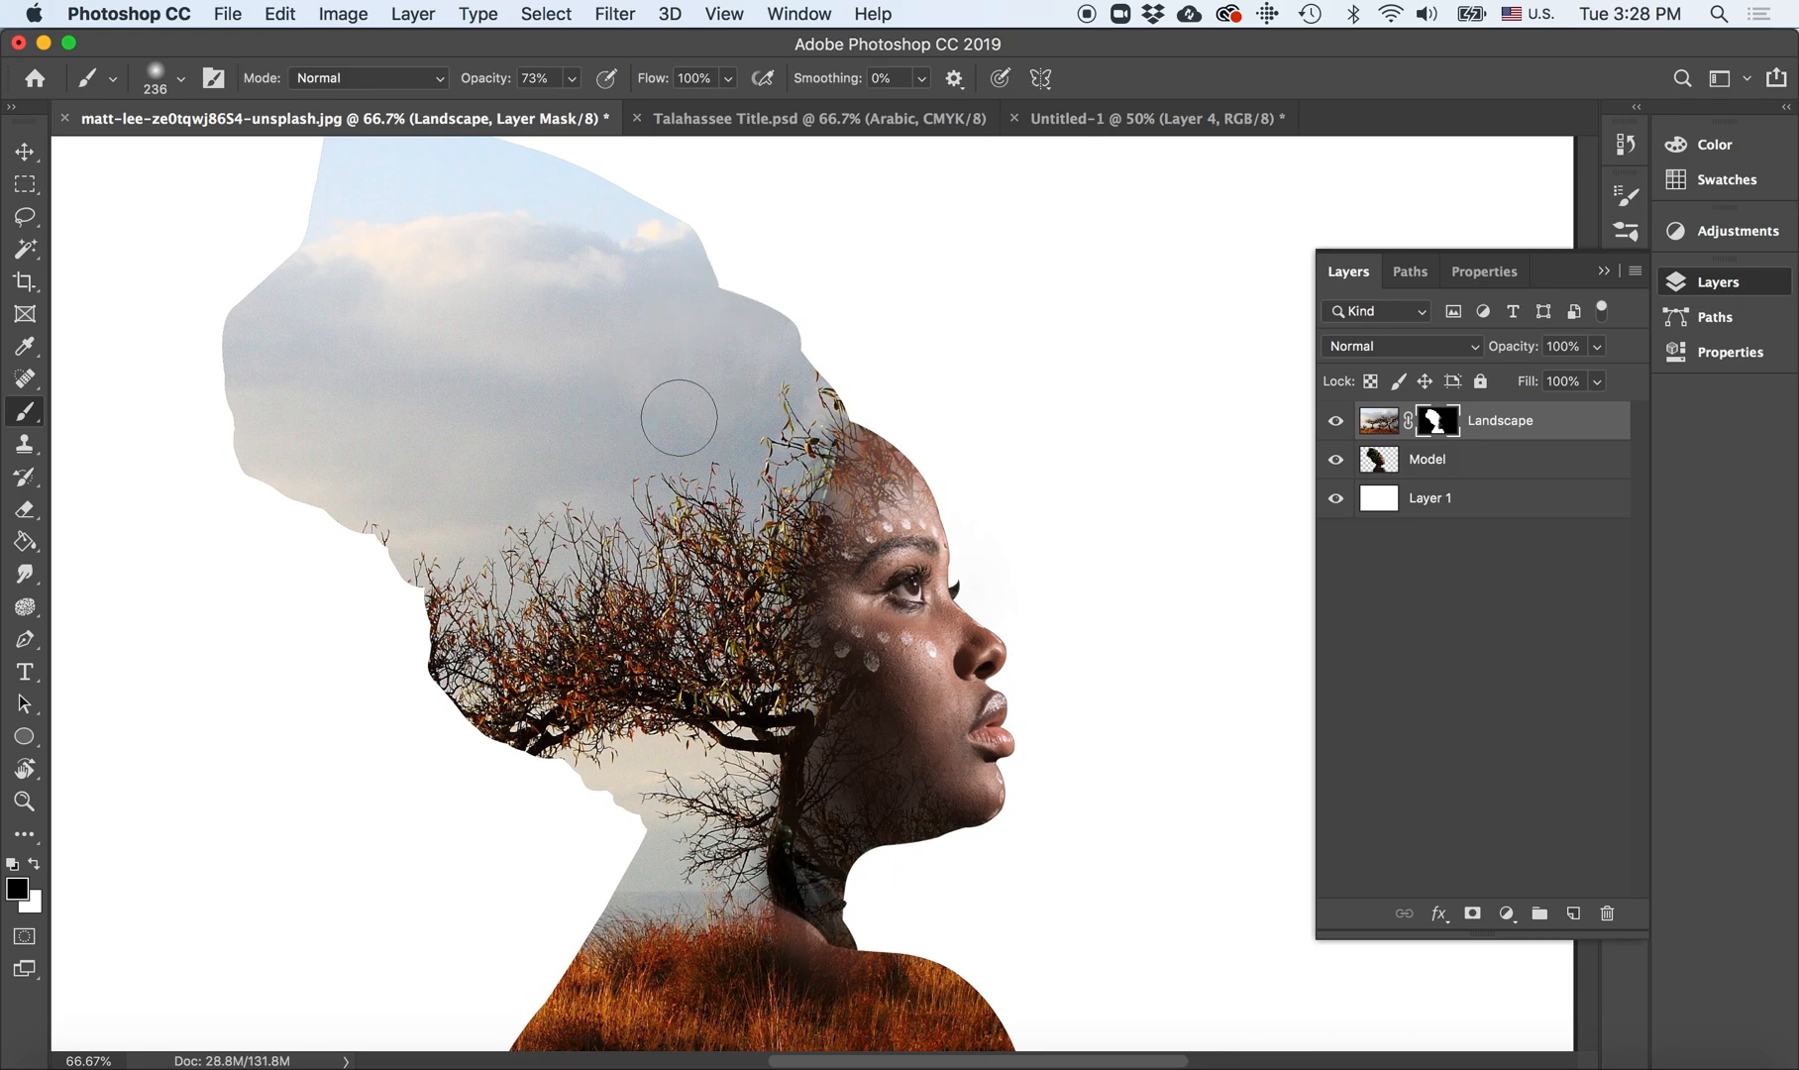
left_click(572, 79)
left_click_drag(570, 114, 539, 113)
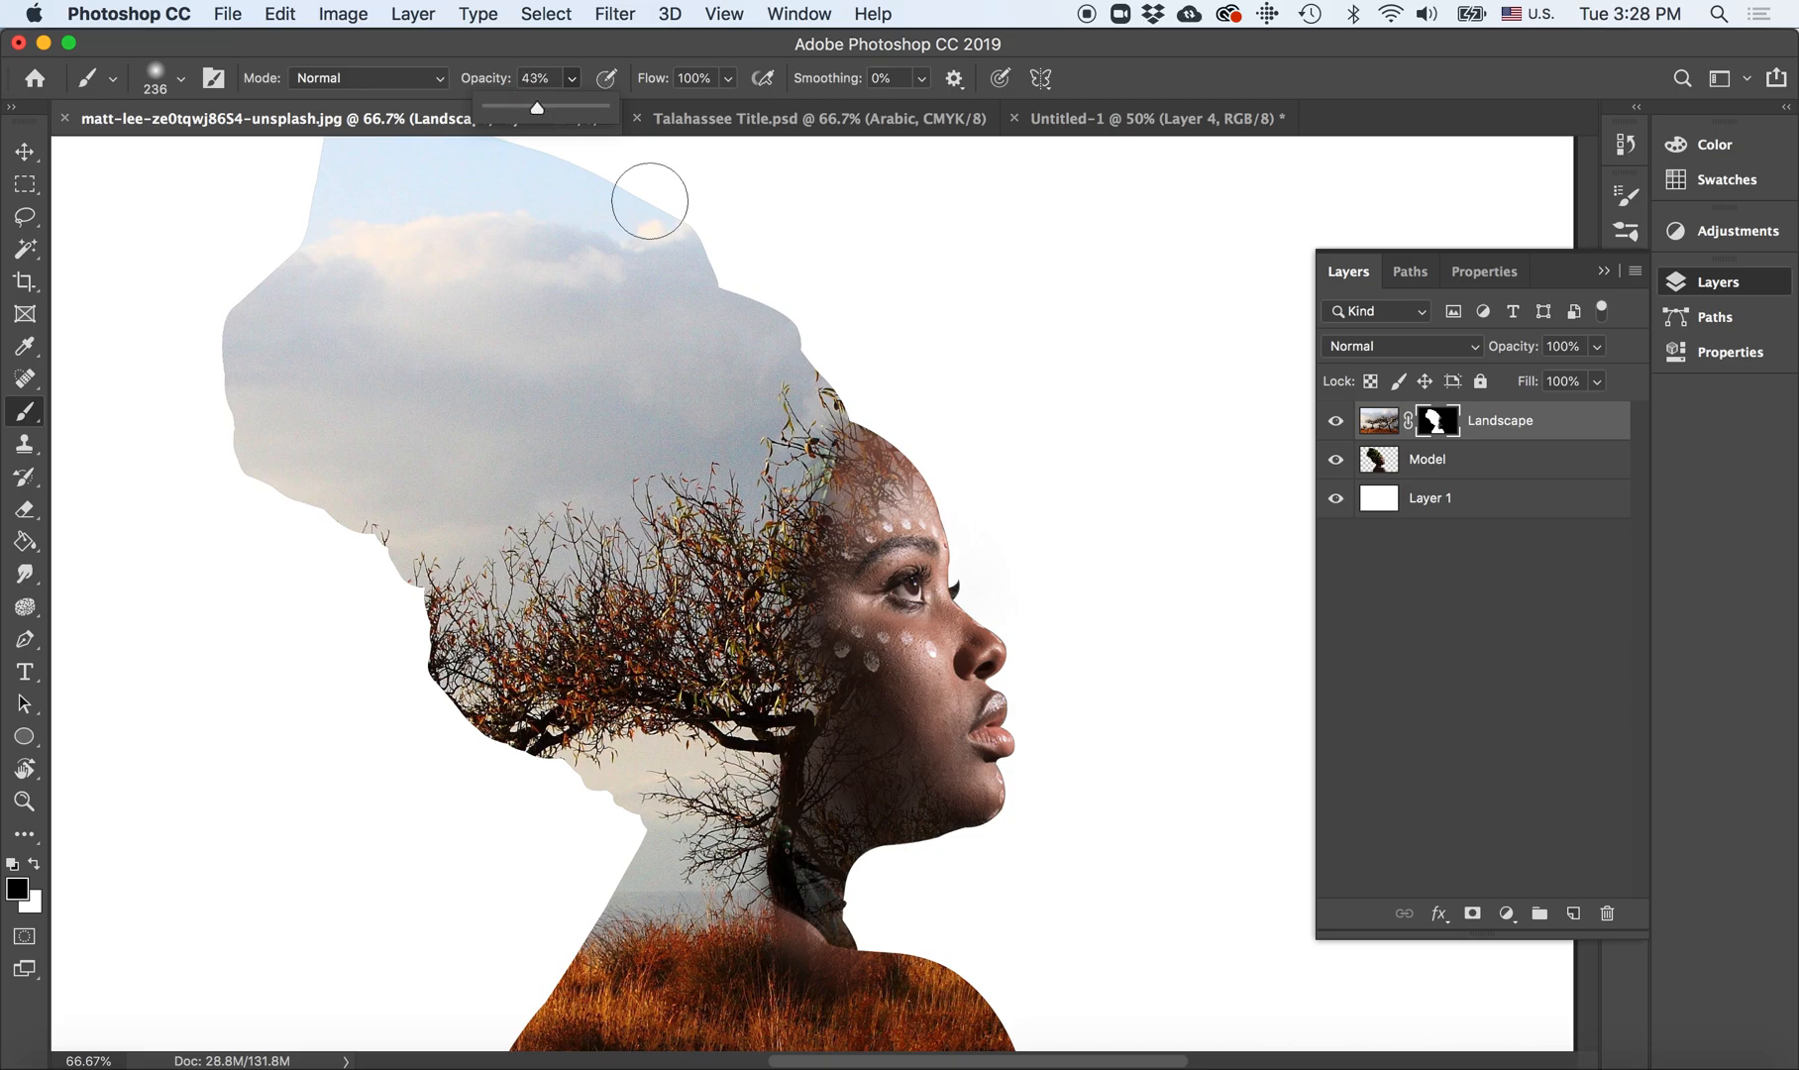
mouse_move(790, 342)
left_mouse_down()
mouse_move(782, 390)
mouse_move(759, 325)
mouse_move(714, 426)
mouse_move(706, 319)
mouse_move(642, 390)
mouse_move(672, 272)
left_mouse_up()
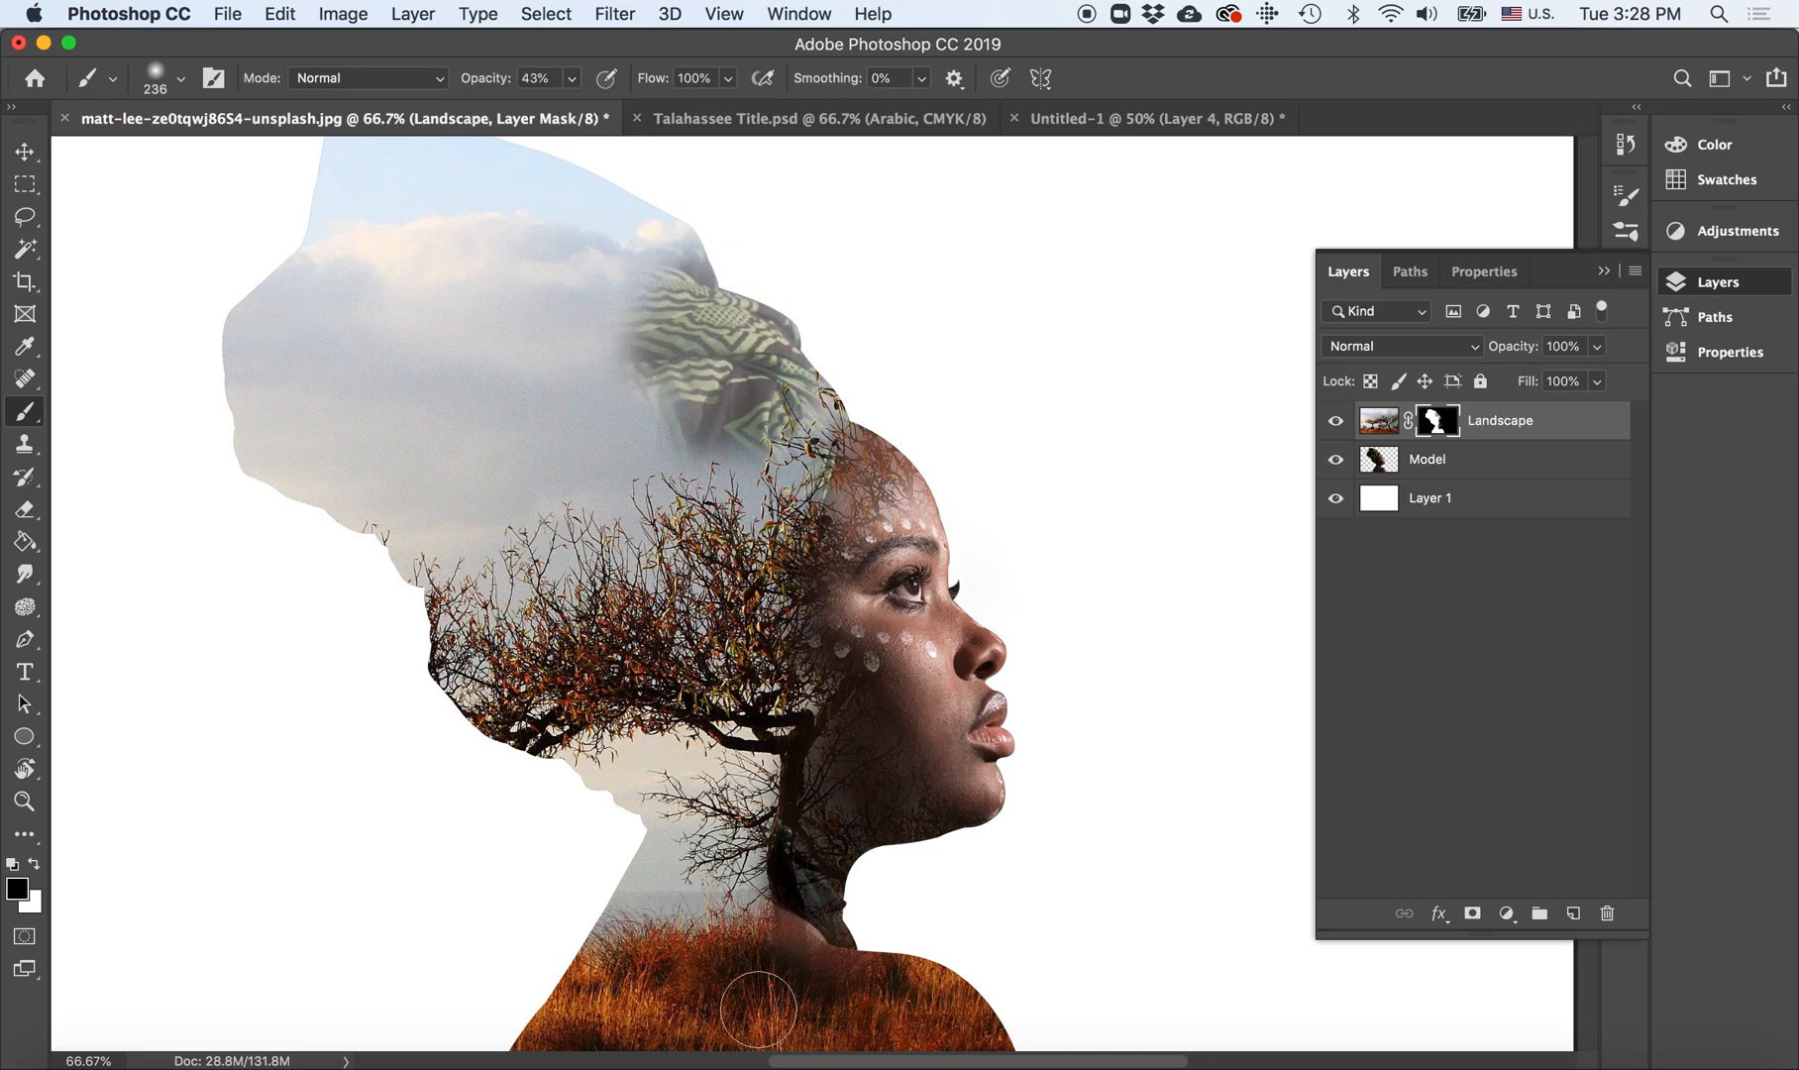
key("super+z")
key("super+z")
key("super+z")
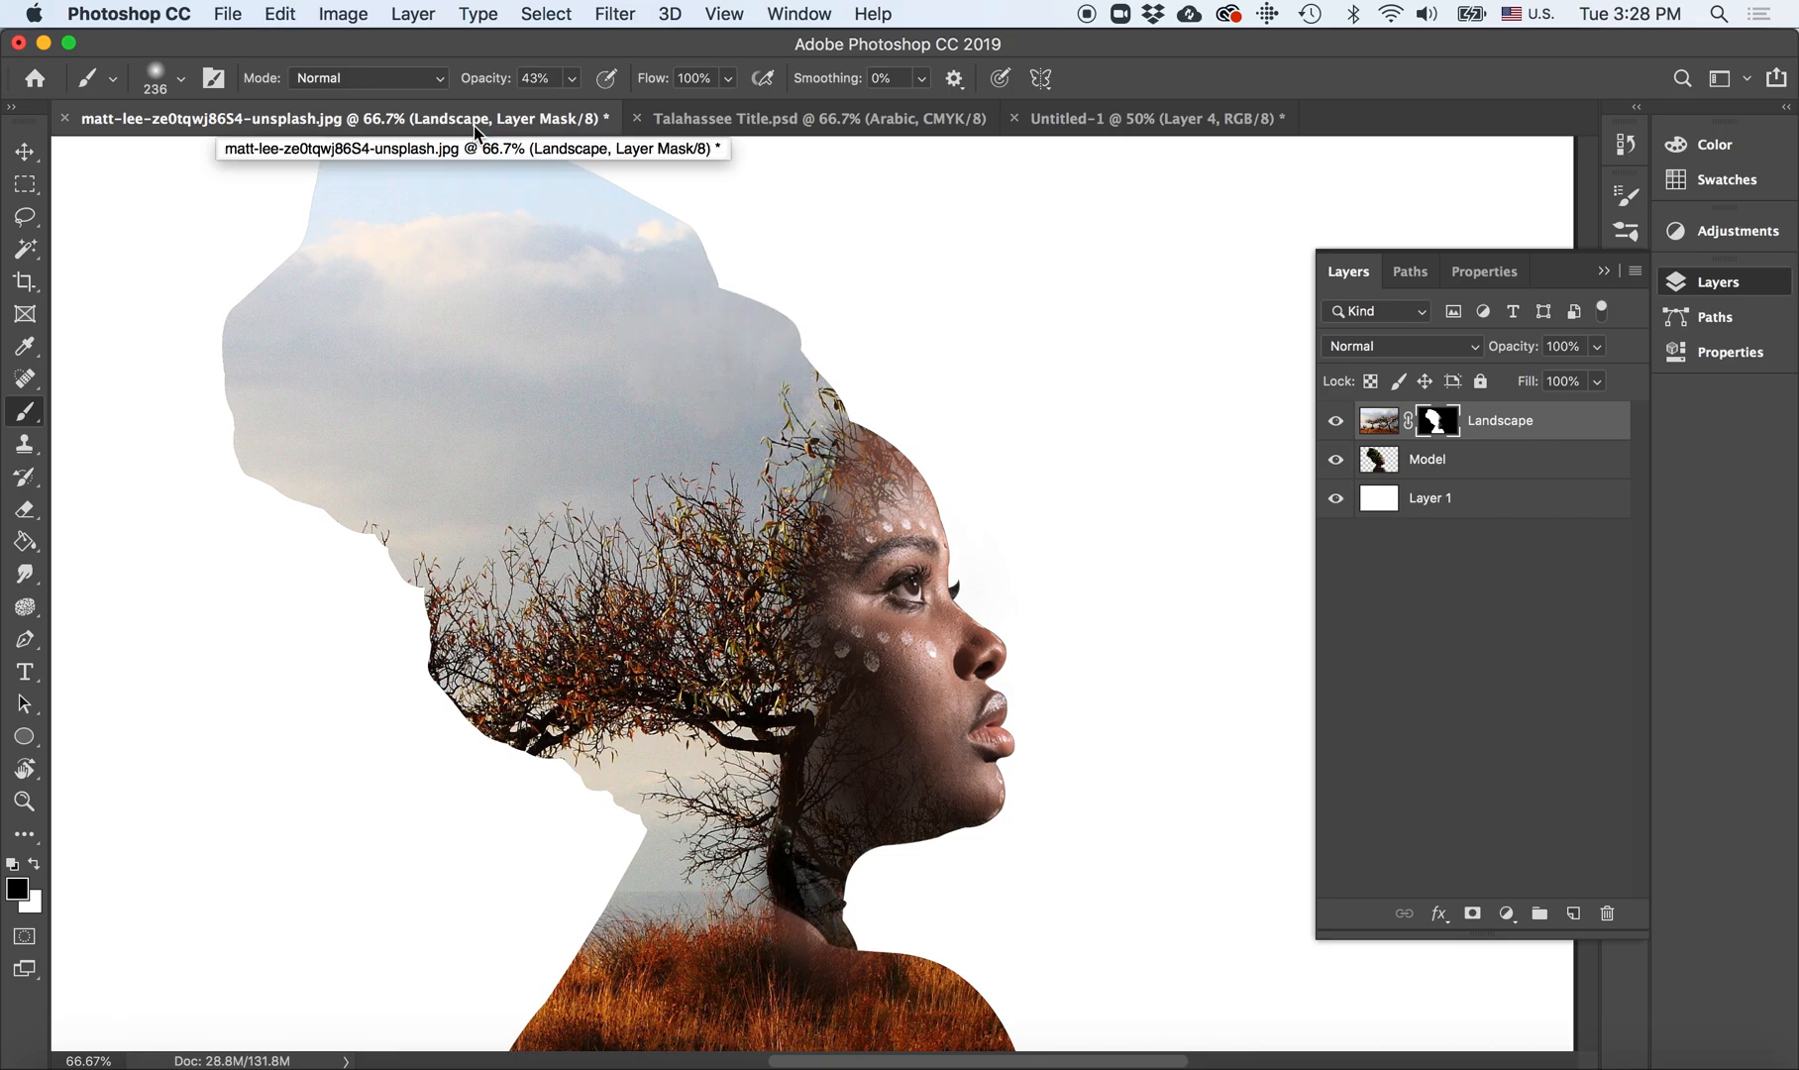
Step: Reduce the brush size to 111 px and paint black on the mask along the headwrap's front edge above the forehead
left_click(183, 83)
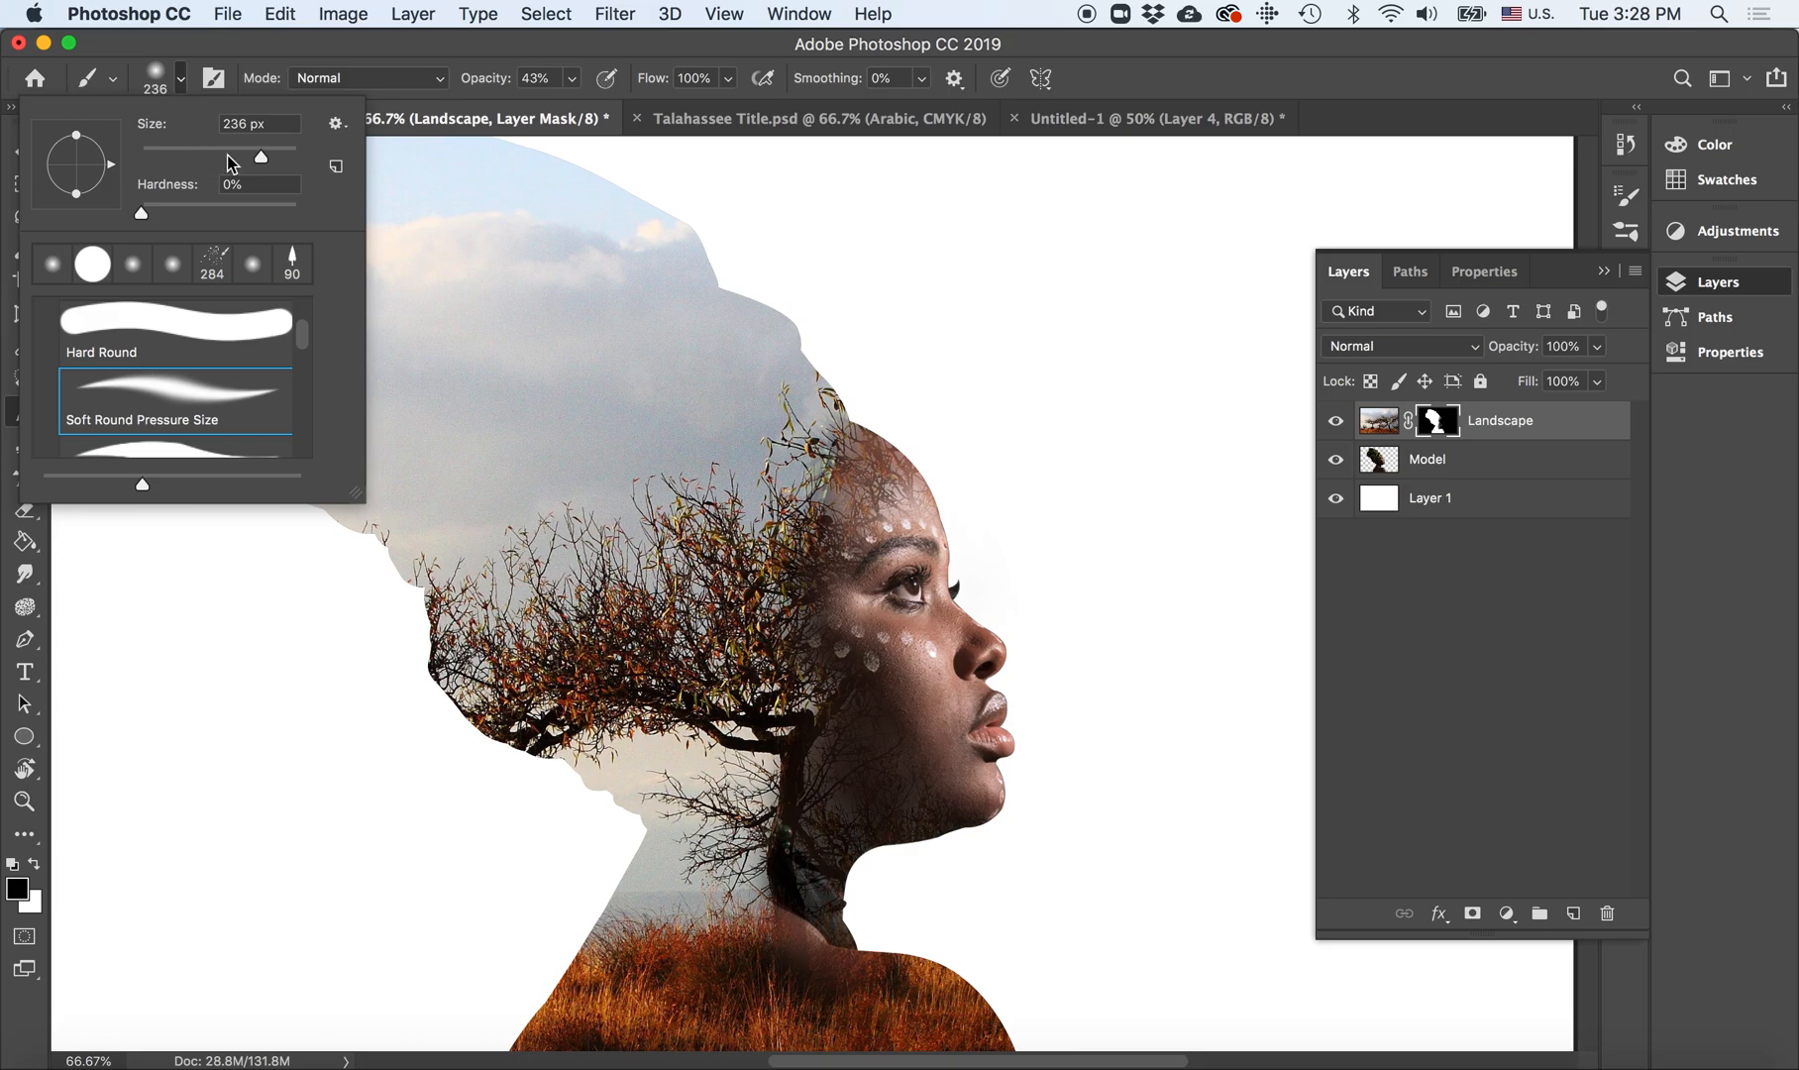
left_click_drag(260, 161, 244, 162)
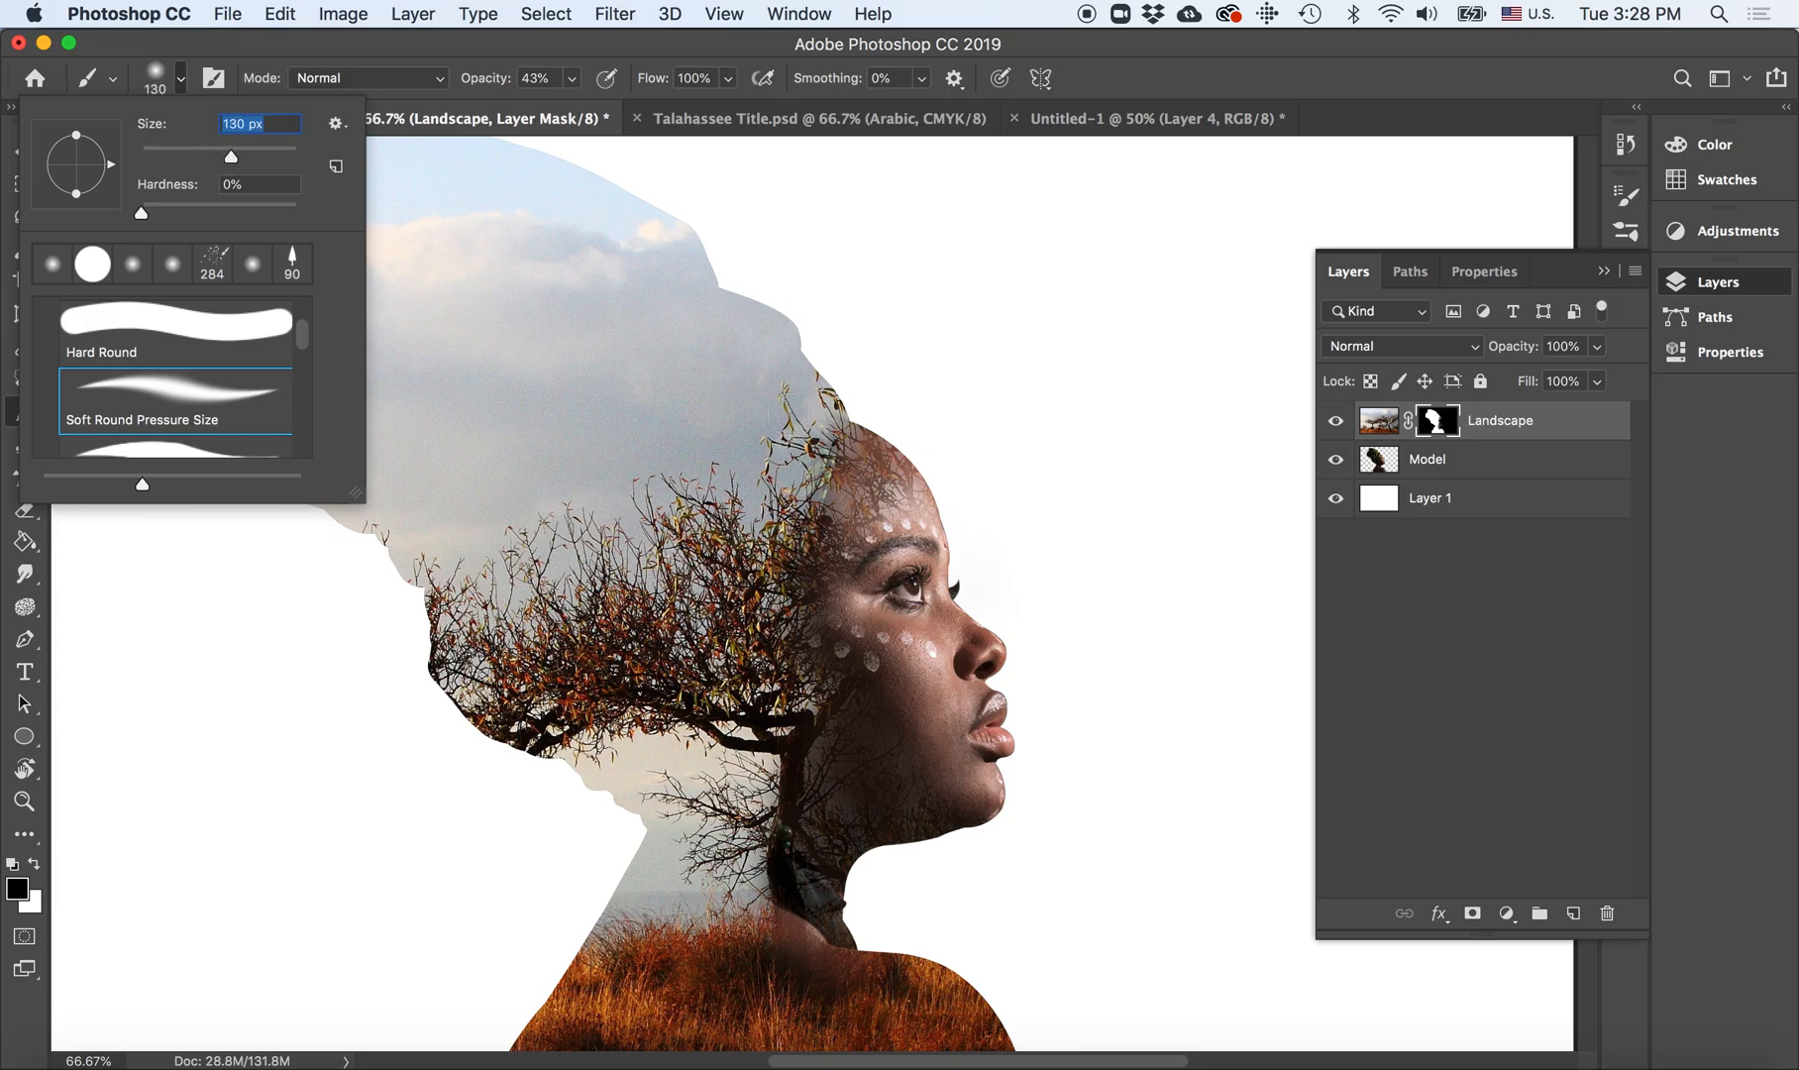
left_click_drag(230, 158, 224, 158)
left_click_drag(838, 421, 804, 525)
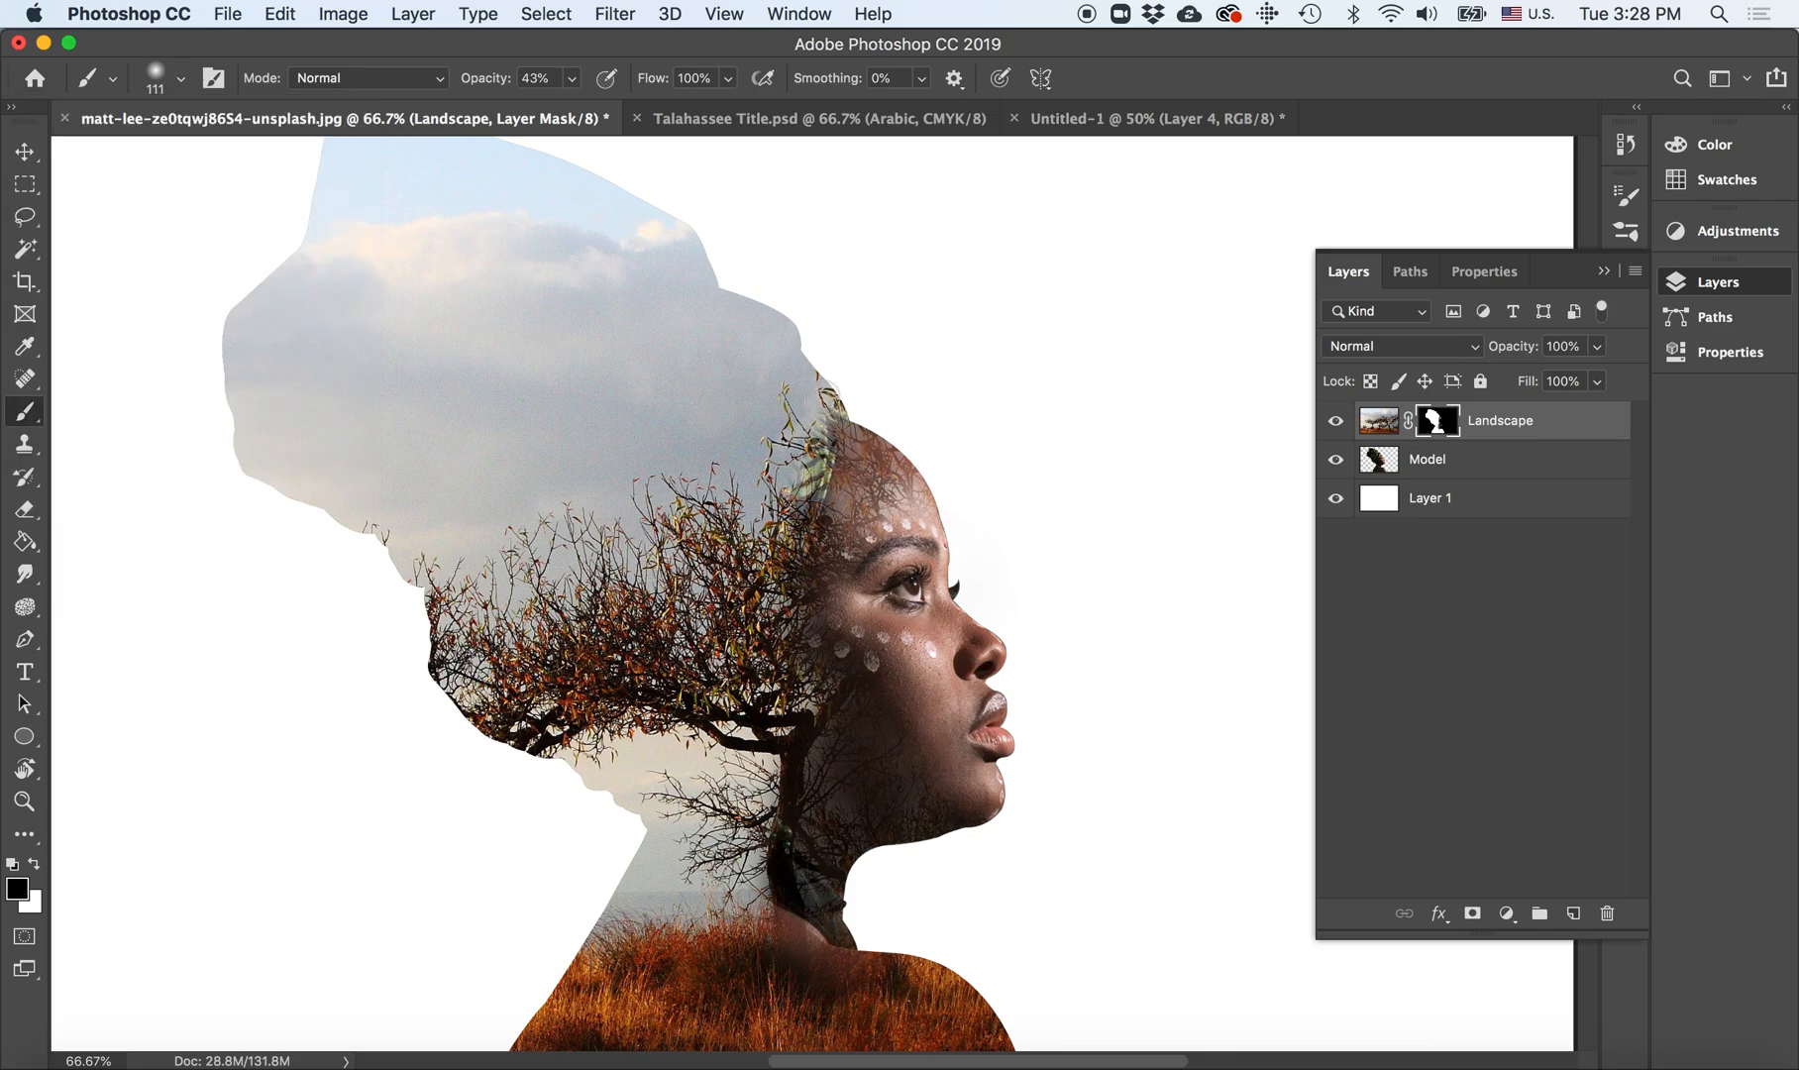
left_click_drag(800, 278, 784, 381)
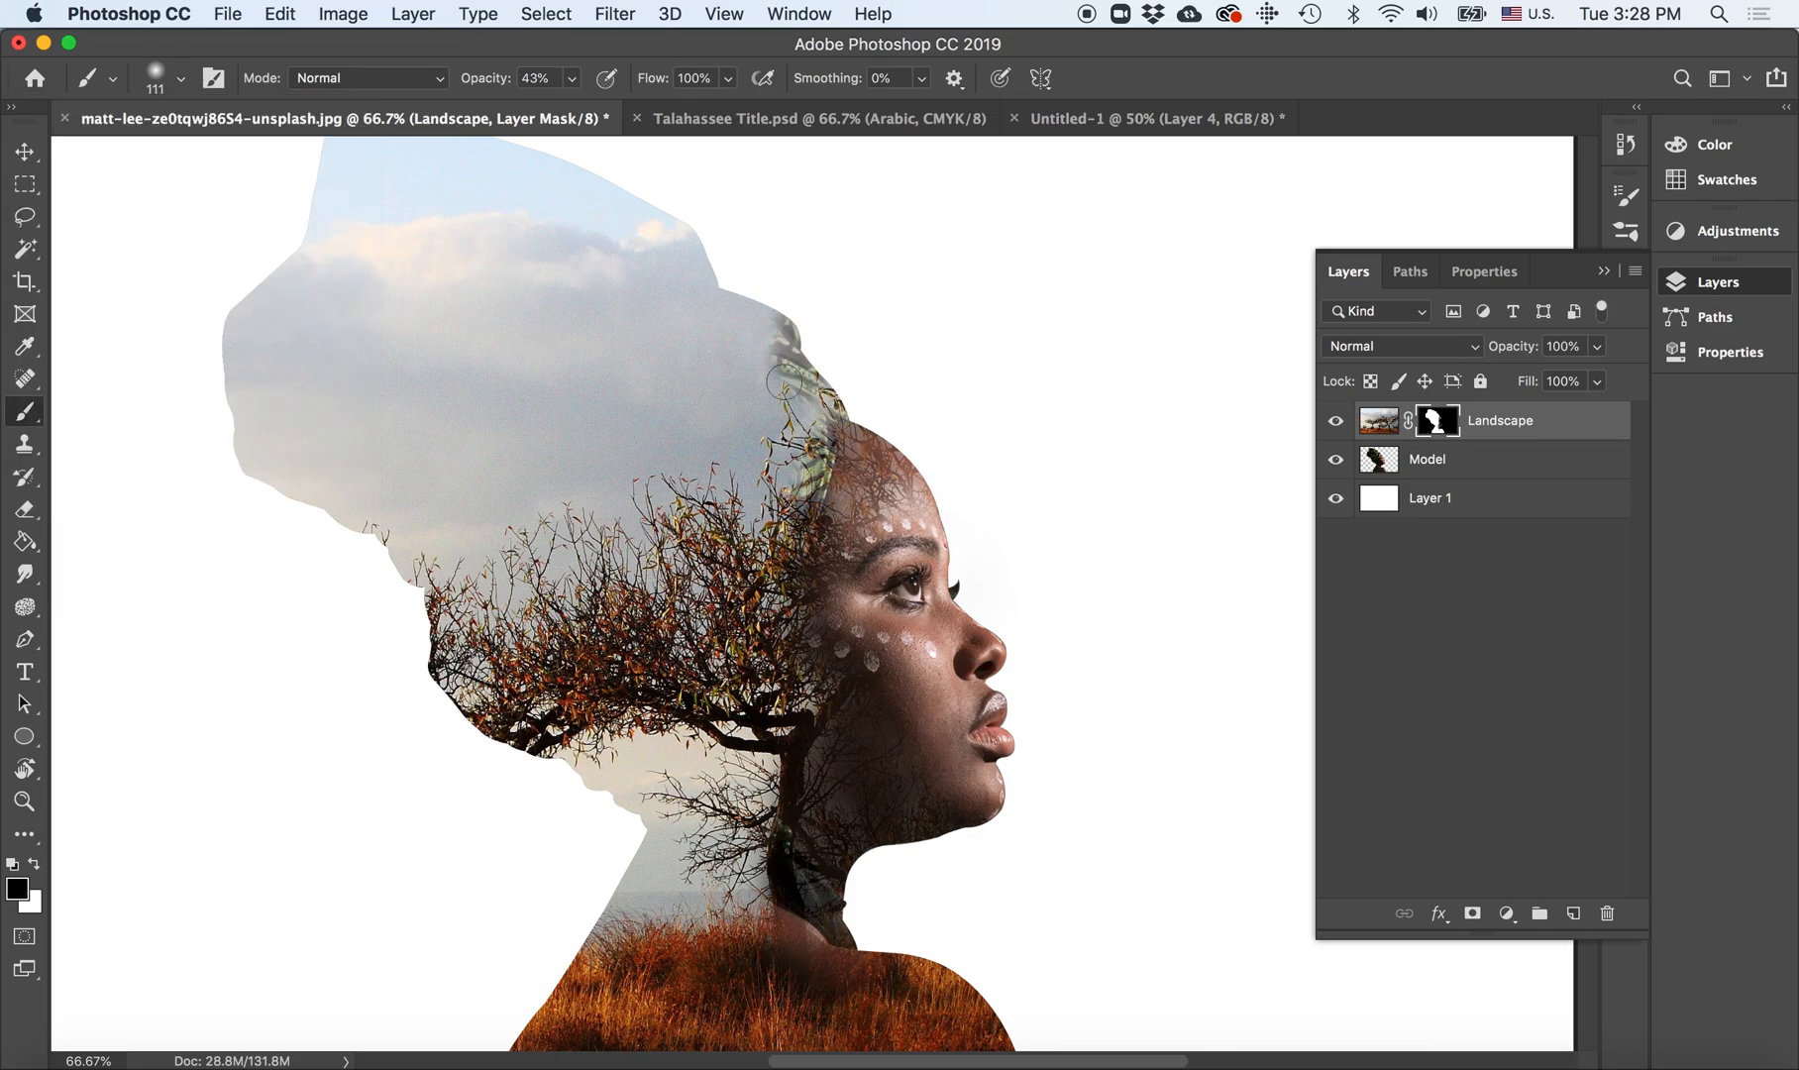
Step: Reveal more of the headwrap's front folds with black mask strokes, extending down the hairline past the temple and up the front edge
left_click_drag(777, 317, 737, 285)
left_click(809, 408)
left_click(783, 414)
left_click(775, 444)
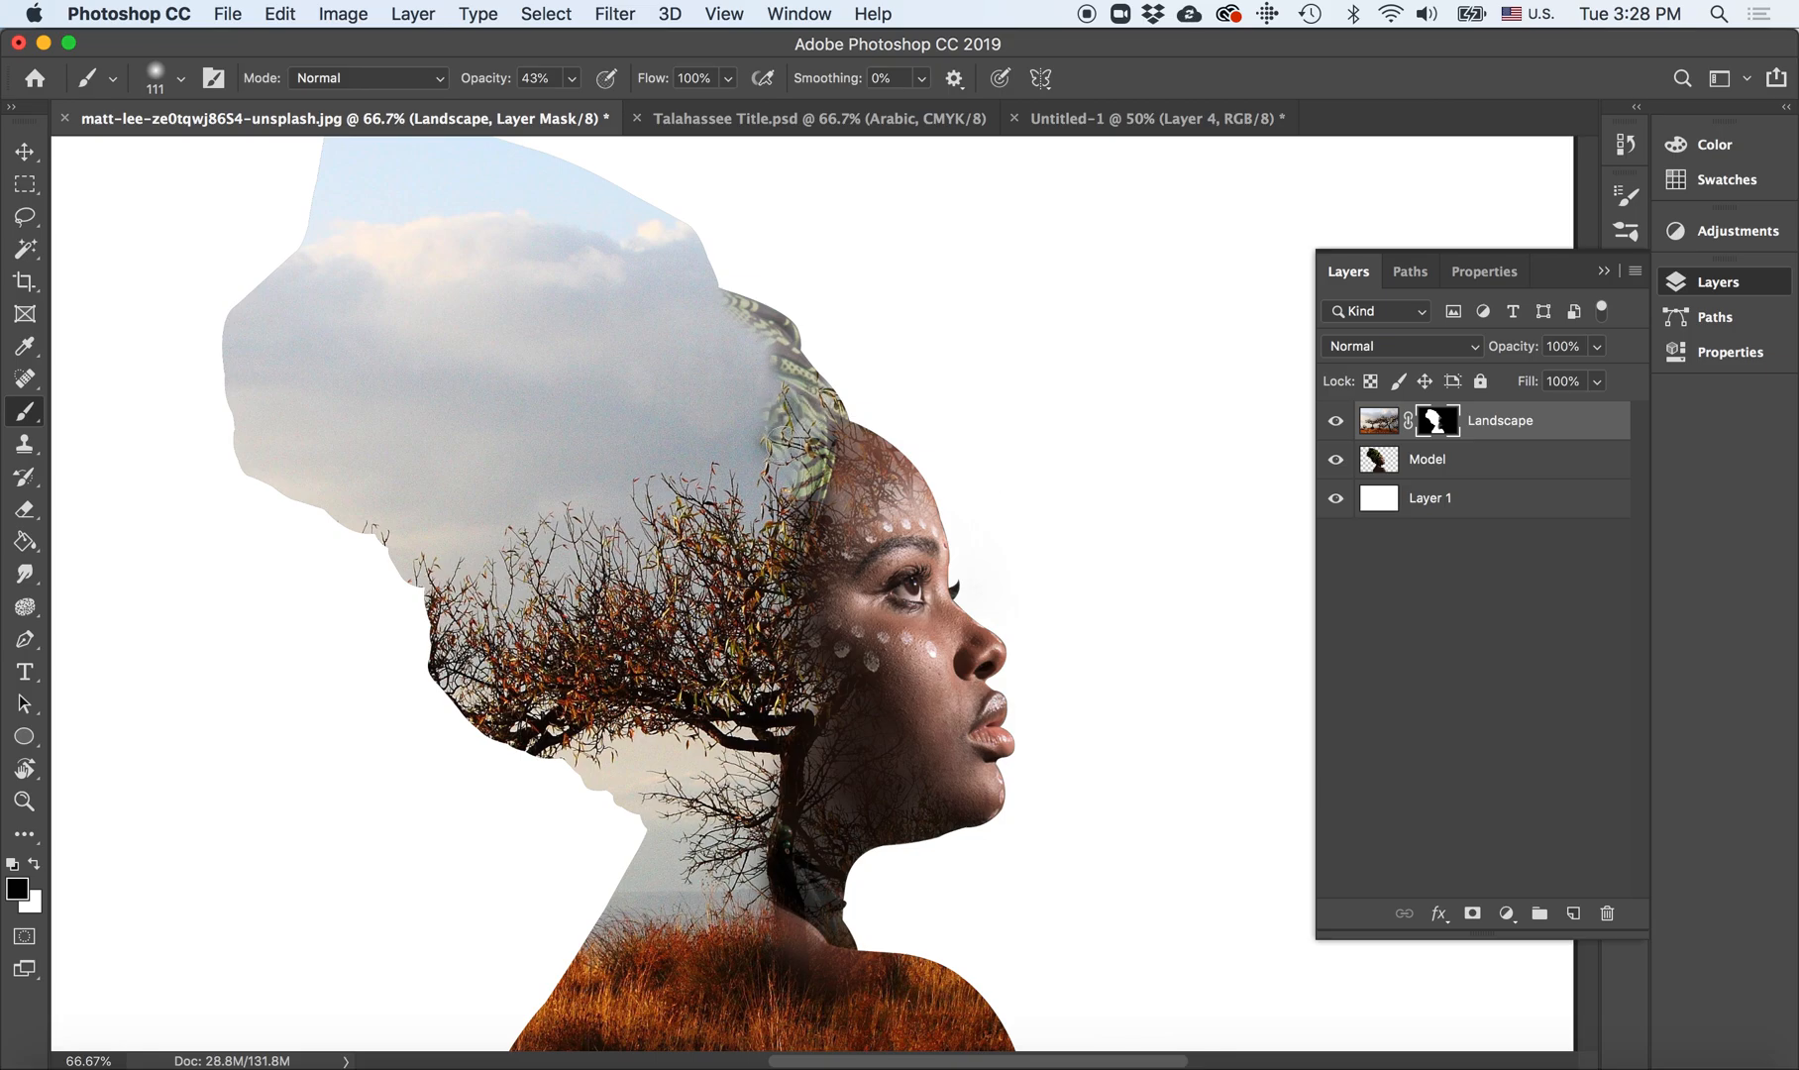
mouse_move(785, 470)
left_mouse_down()
mouse_move(791, 633)
mouse_move(776, 615)
mouse_move(796, 699)
mouse_move(815, 682)
left_mouse_up()
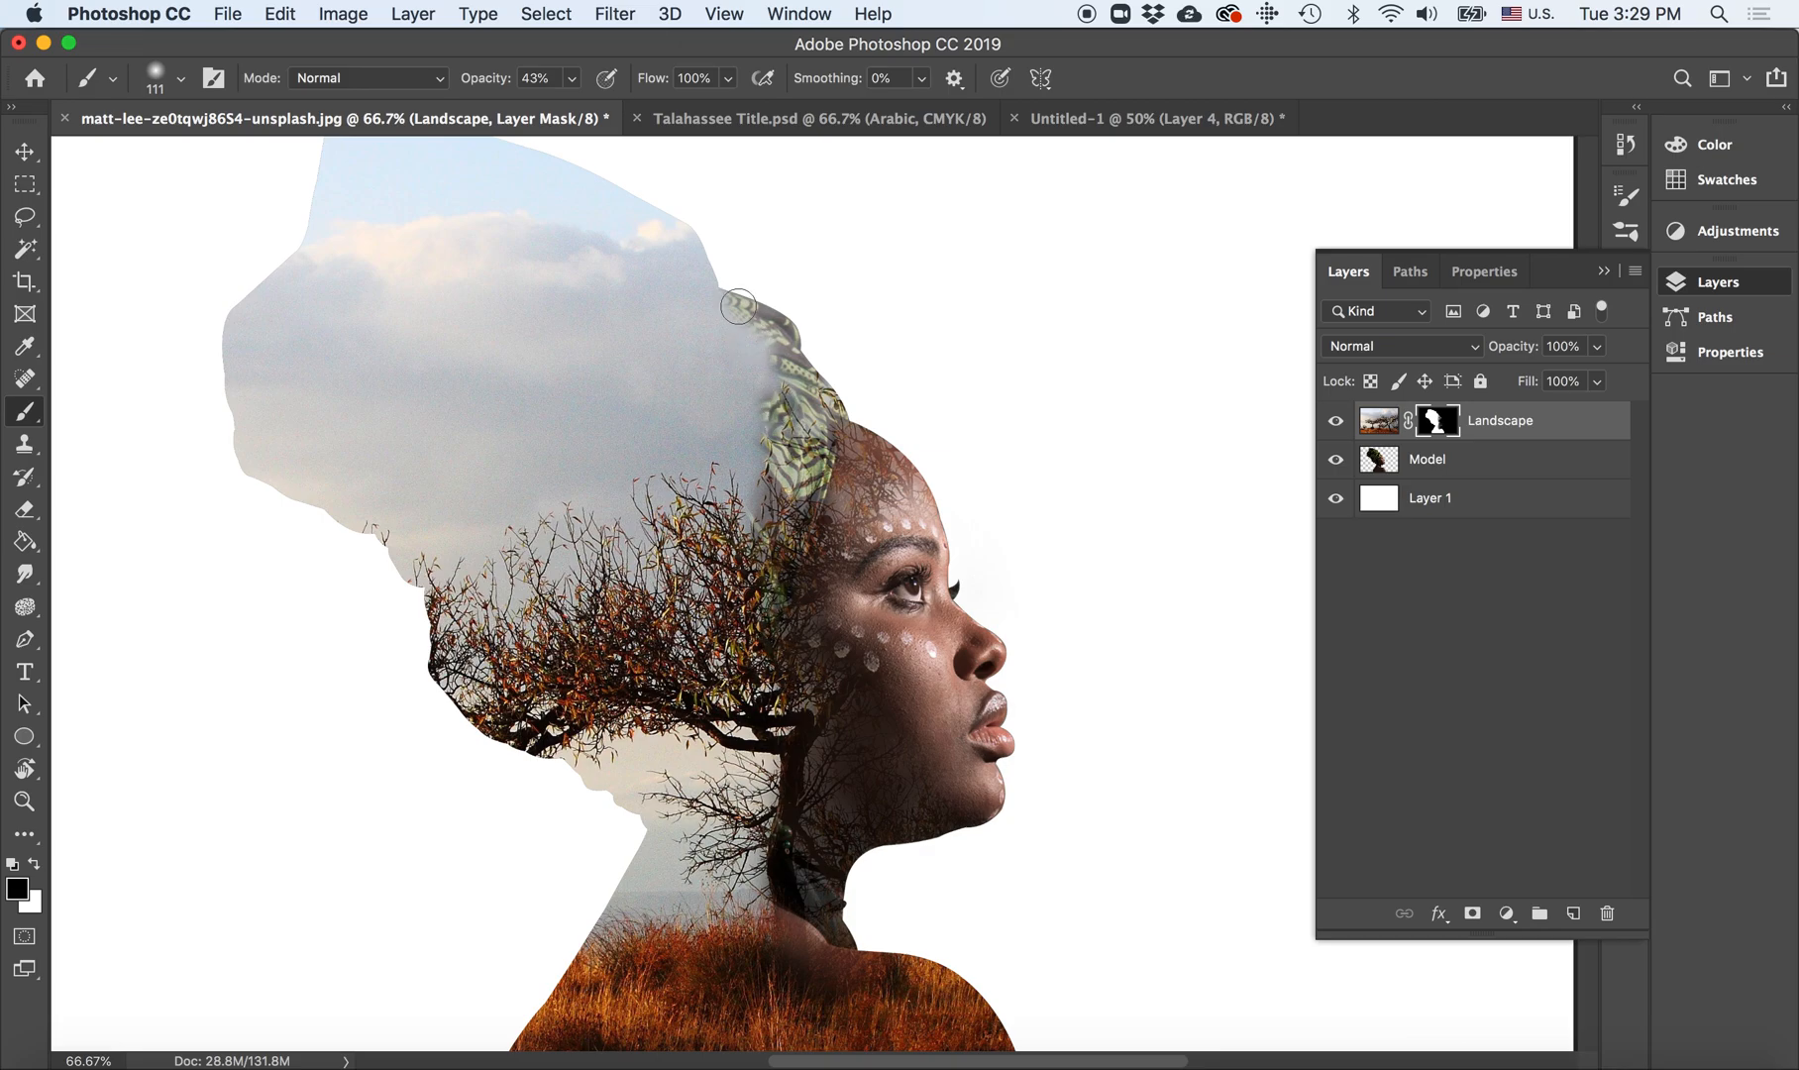
mouse_move(712, 246)
left_mouse_down()
mouse_move(769, 392)
mouse_move(751, 448)
left_mouse_up()
Step: Set the brush opacity to 21% and paint black to blend the headwrap's front gradually into the clouds and tree
scroll(733, 396, "up", 2)
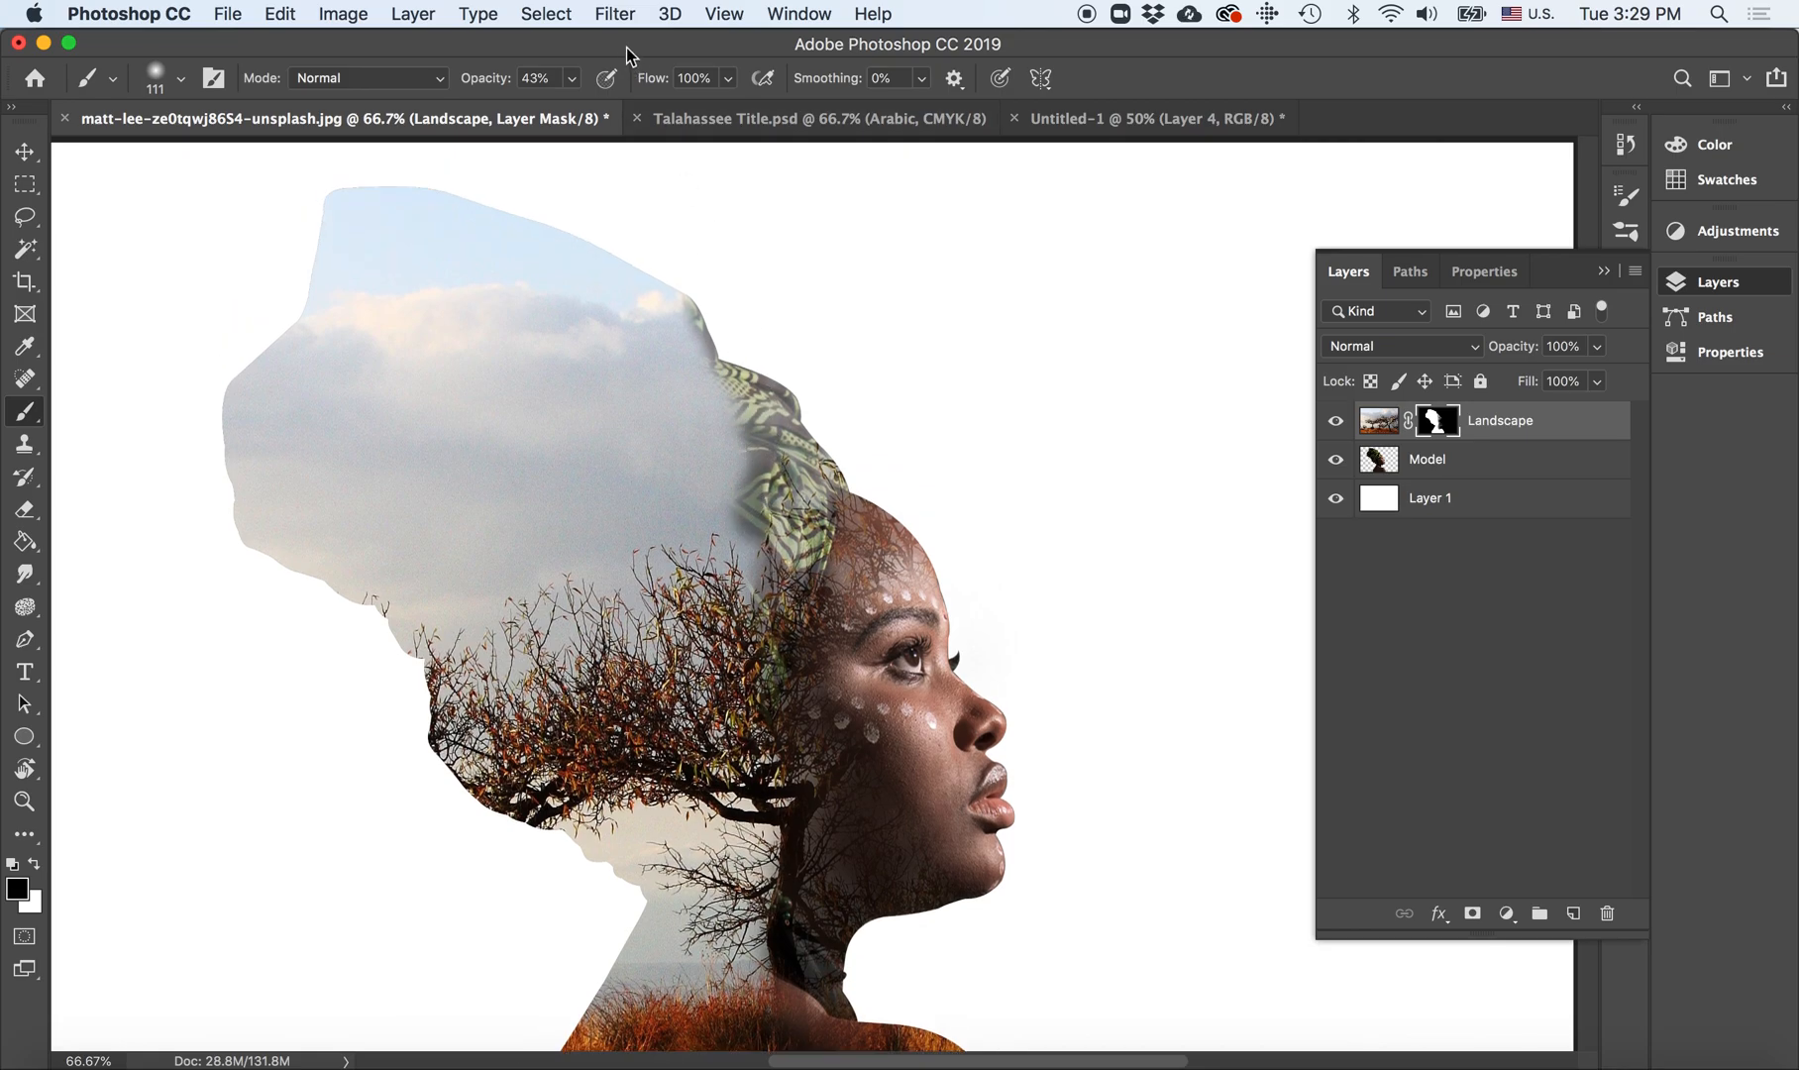
left_click(571, 77)
mouse_move(705, 299)
left_mouse_down()
mouse_move(683, 292)
mouse_move(729, 421)
mouse_move(735, 602)
mouse_move(710, 556)
mouse_move(683, 639)
mouse_move(713, 694)
left_mouse_up()
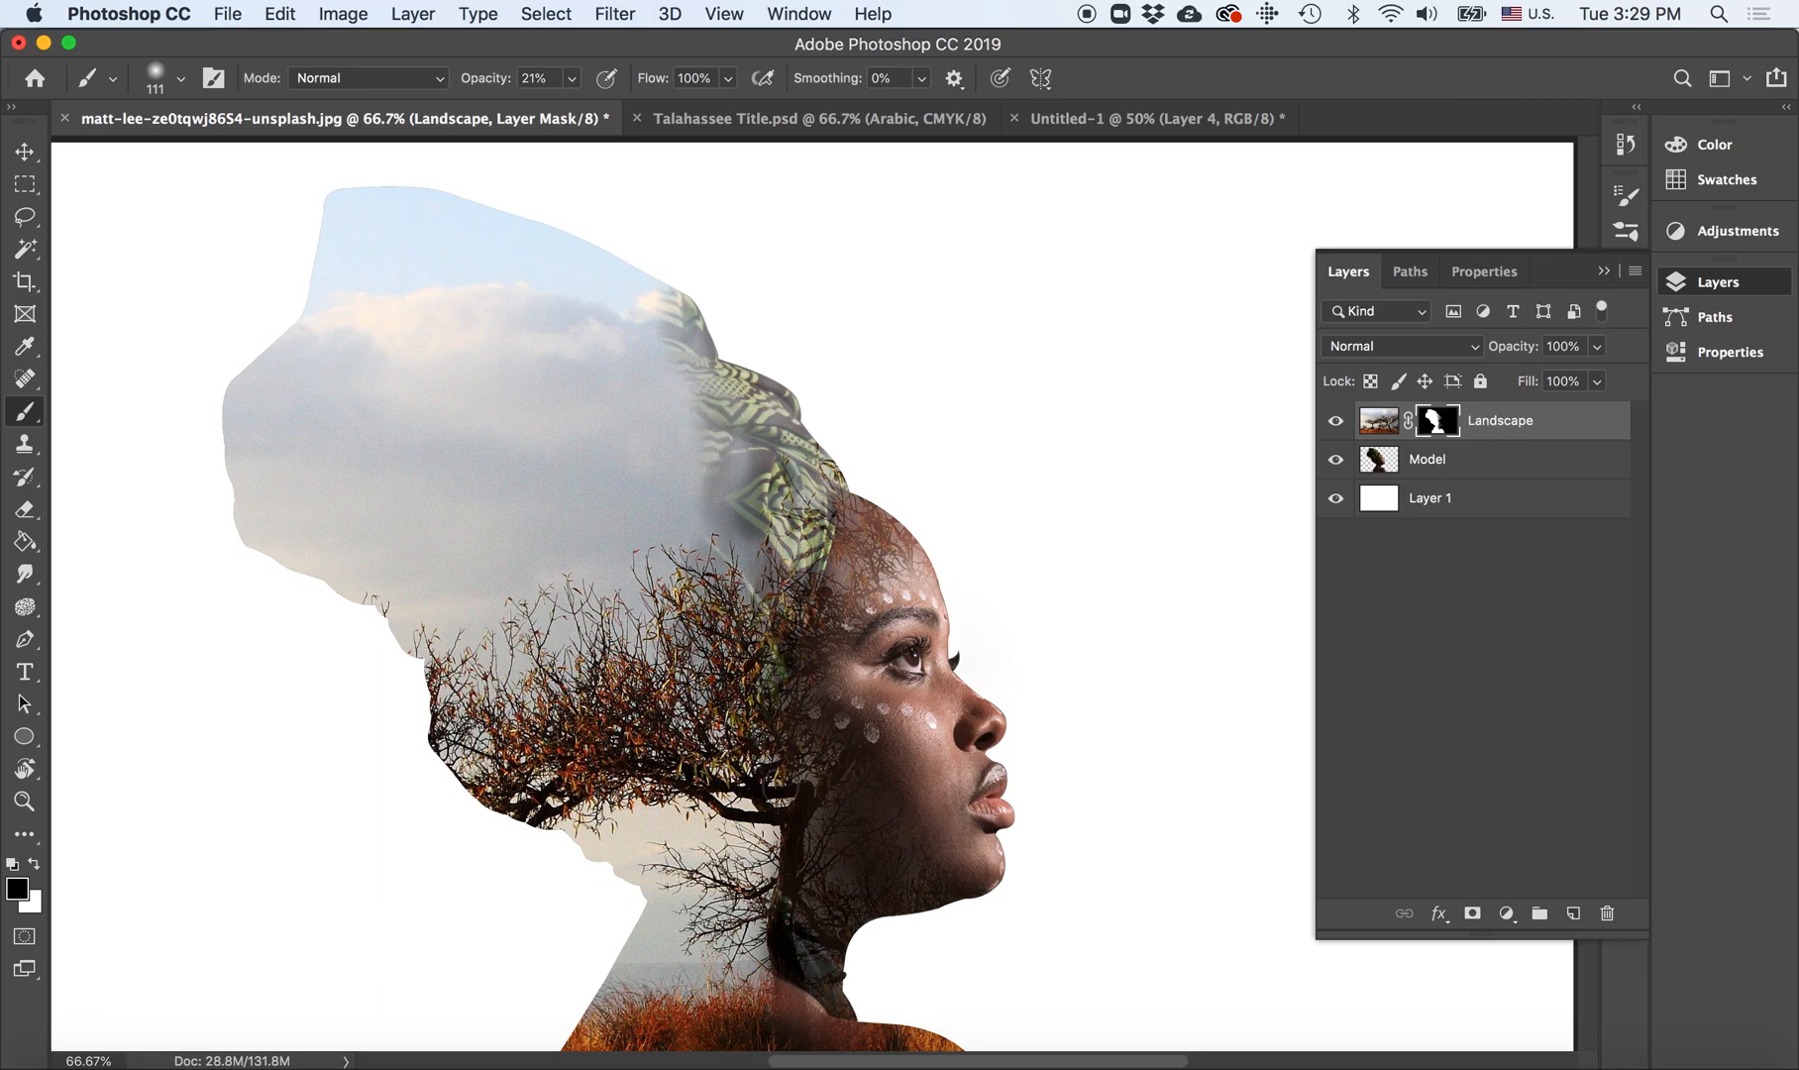
left_click_drag(682, 289, 634, 253)
Step: Faintly reveal the lower back of the headwrap and the nape with black mask strokes
key("super+minus")
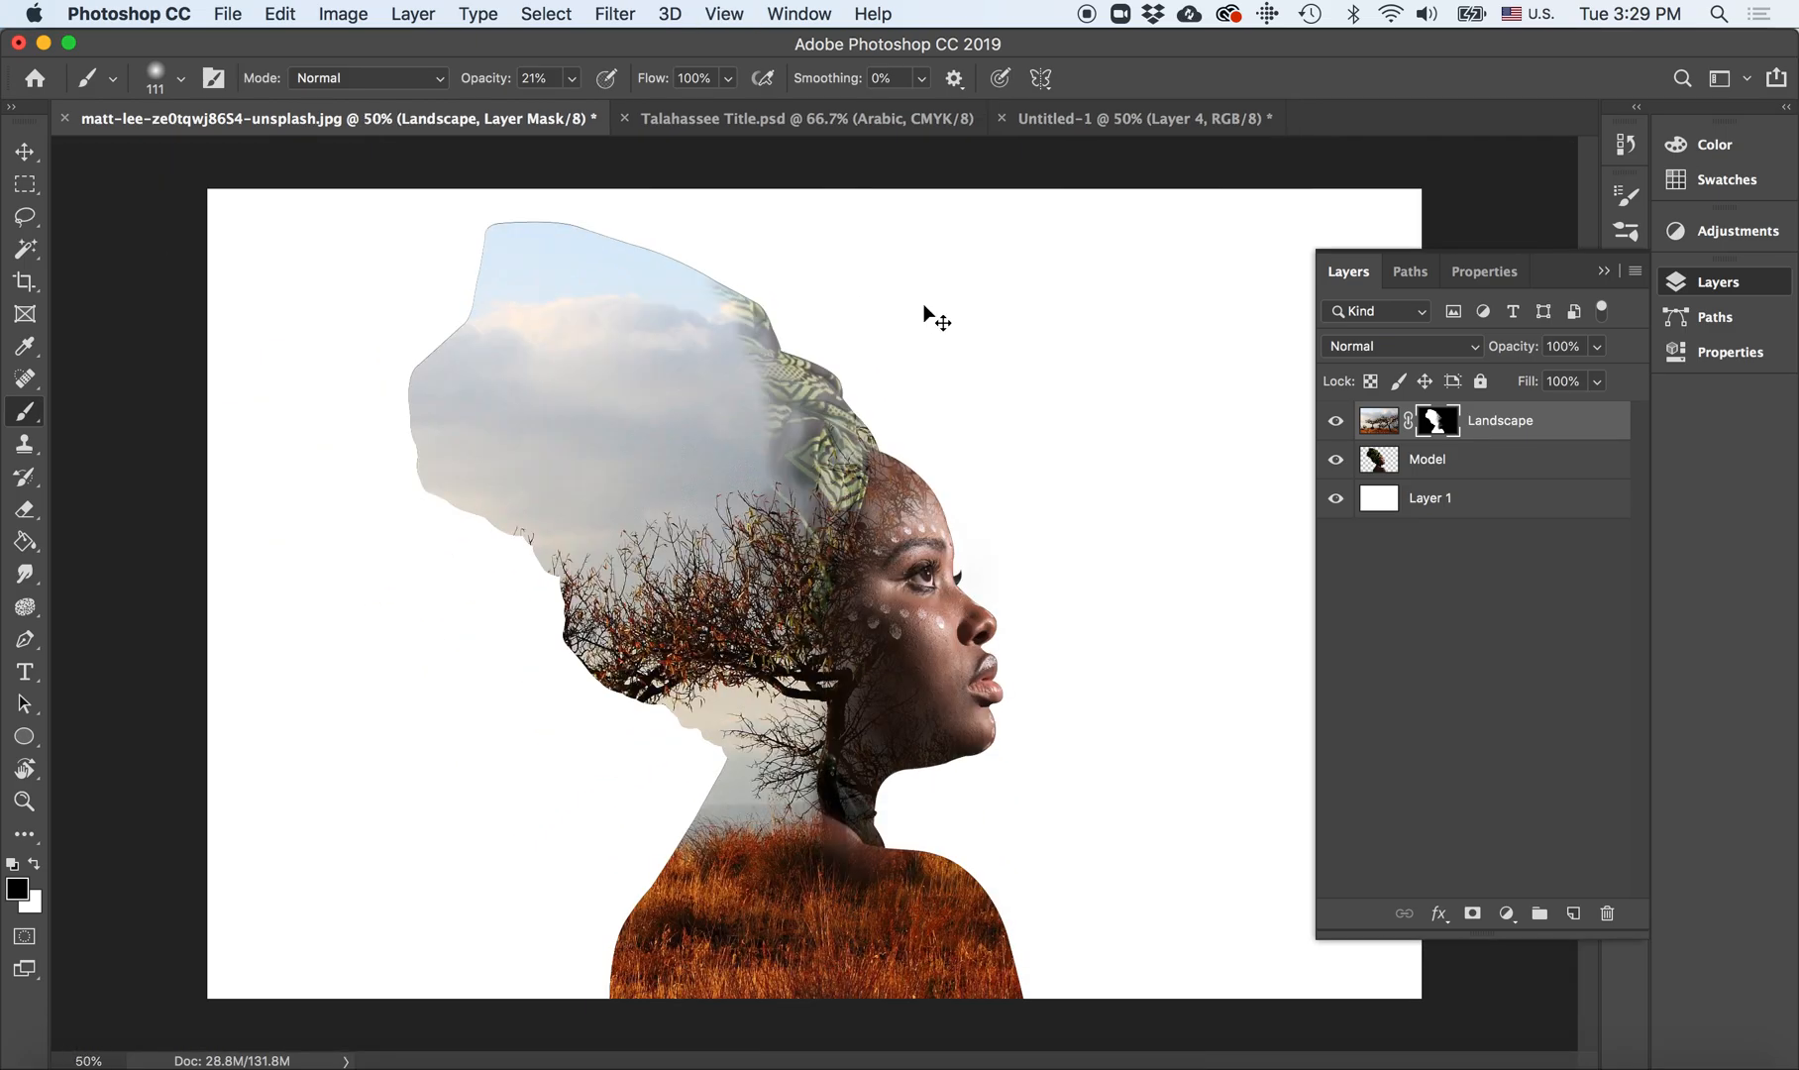
mouse_move(673, 715)
left_mouse_down()
mouse_move(722, 751)
mouse_move(694, 707)
mouse_move(715, 700)
mouse_move(657, 703)
mouse_move(709, 751)
mouse_move(683, 723)
mouse_move(704, 735)
mouse_move(697, 703)
mouse_move(714, 765)
left_mouse_up()
mouse_move(666, 702)
left_mouse_down()
mouse_move(709, 714)
mouse_move(713, 747)
mouse_move(693, 702)
mouse_move(693, 728)
mouse_move(669, 698)
mouse_move(708, 737)
mouse_move(699, 691)
mouse_move(726, 725)
mouse_move(700, 812)
mouse_move(734, 756)
mouse_move(728, 798)
mouse_move(707, 647)
mouse_move(755, 691)
left_mouse_up()
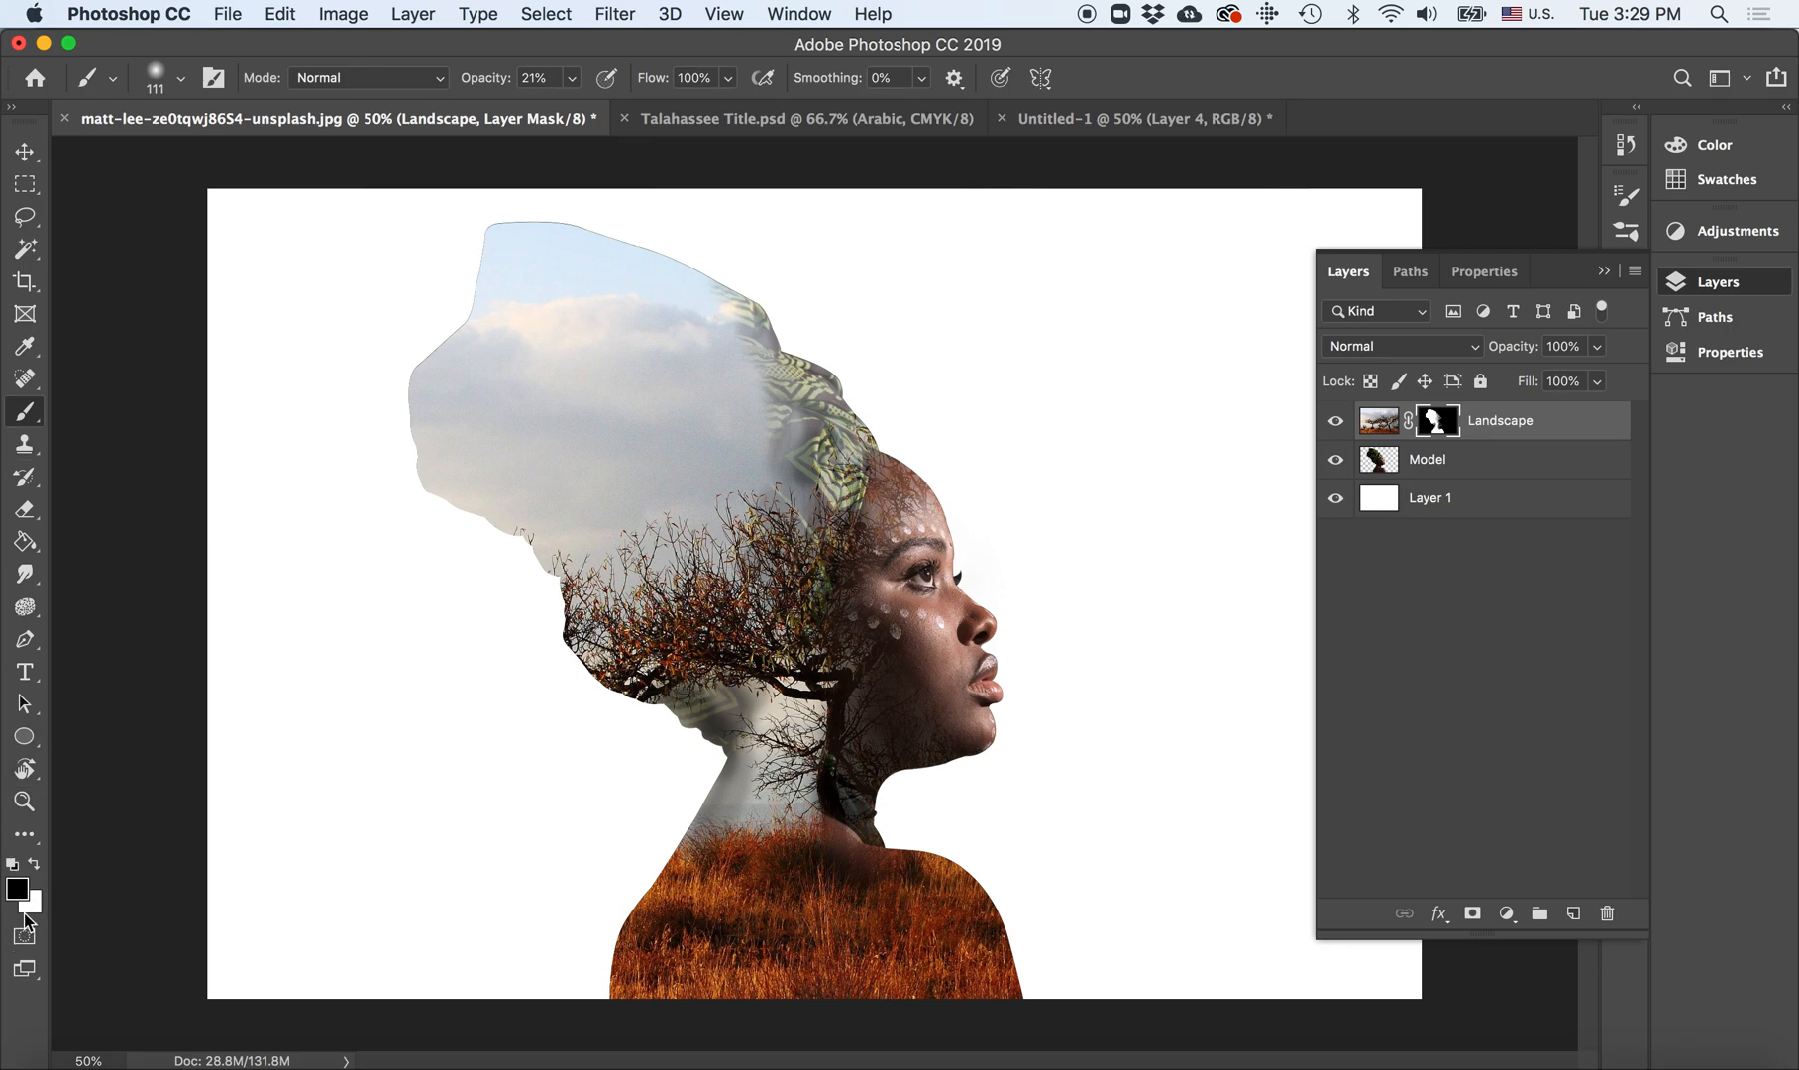
Step: Switch to white with a 198 px brush at 46% opacity and paint the sky outward past the headwrap's upper edge
left_click(33, 862)
left_click(181, 82)
left_click_drag(226, 158, 260, 161)
left_click(573, 79)
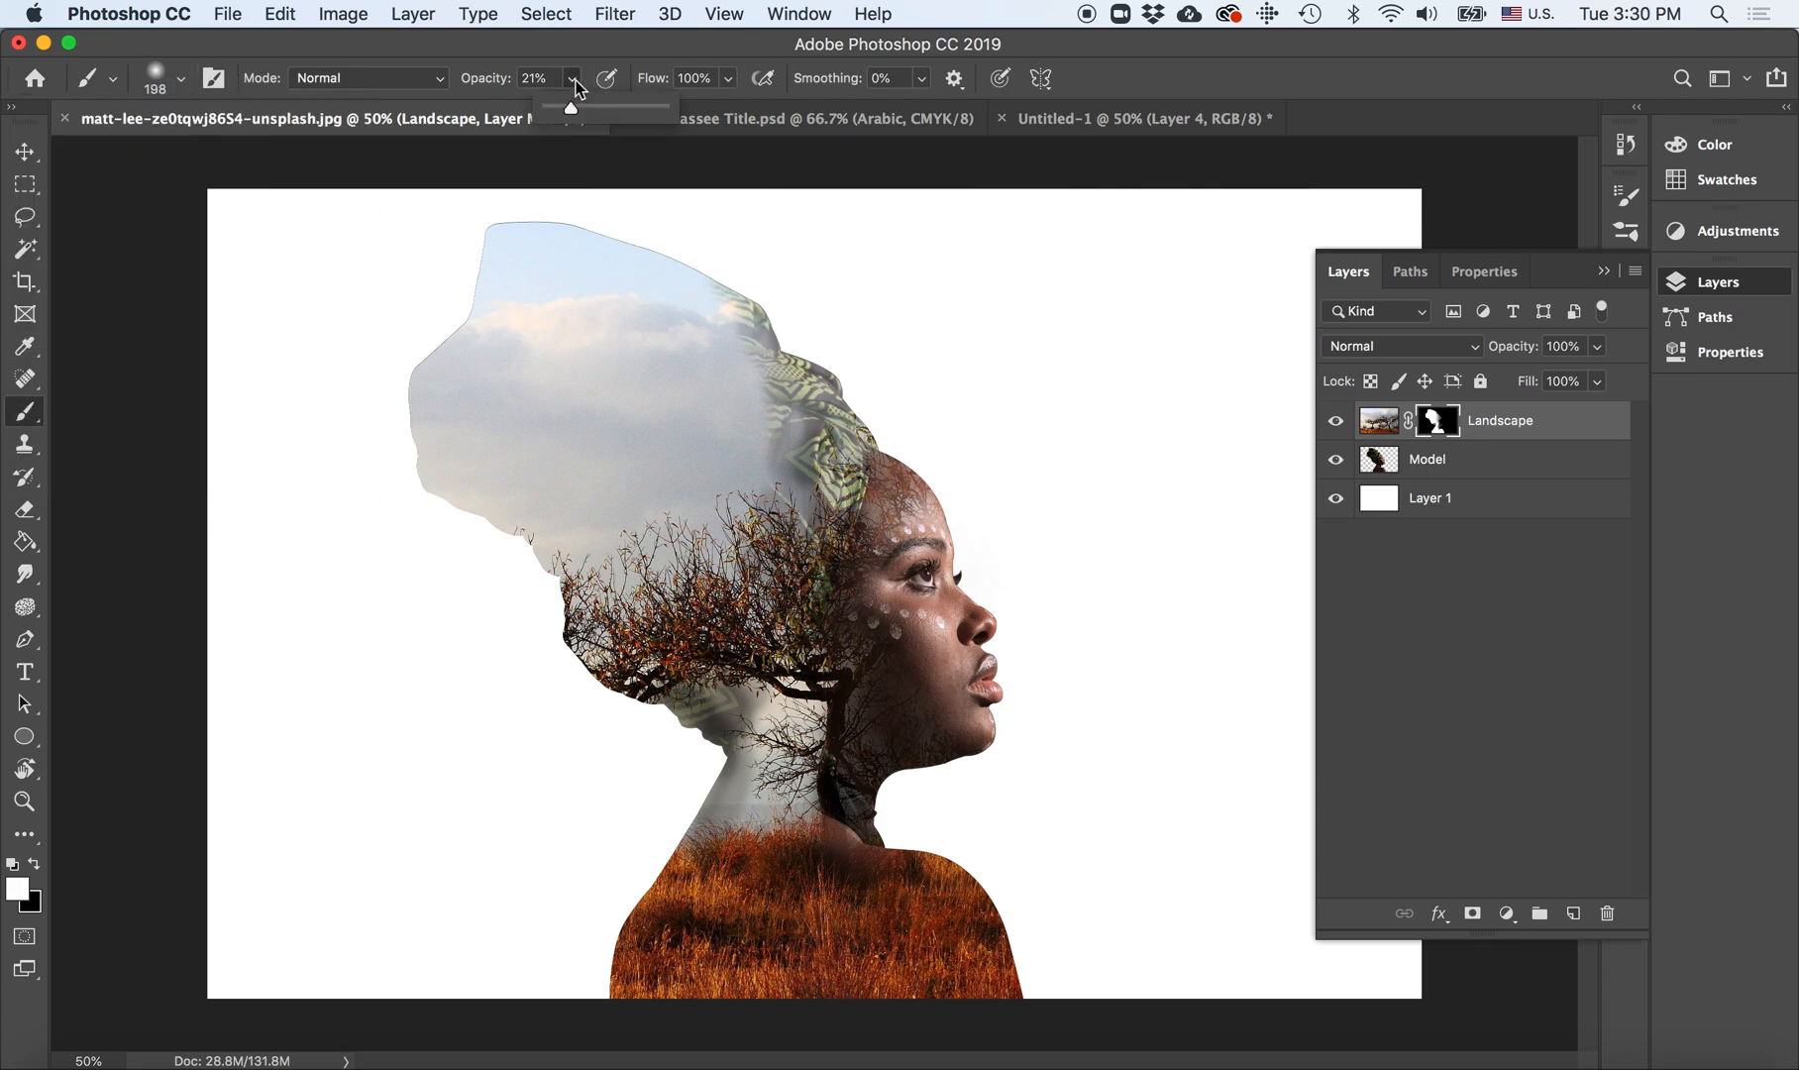
left_click_drag(586, 112, 601, 108)
mouse_move(594, 240)
left_mouse_down()
mouse_move(542, 228)
mouse_move(635, 253)
mouse_move(590, 231)
mouse_move(664, 270)
mouse_move(556, 242)
mouse_move(681, 270)
mouse_move(722, 303)
mouse_move(659, 262)
mouse_move(711, 284)
left_mouse_up()
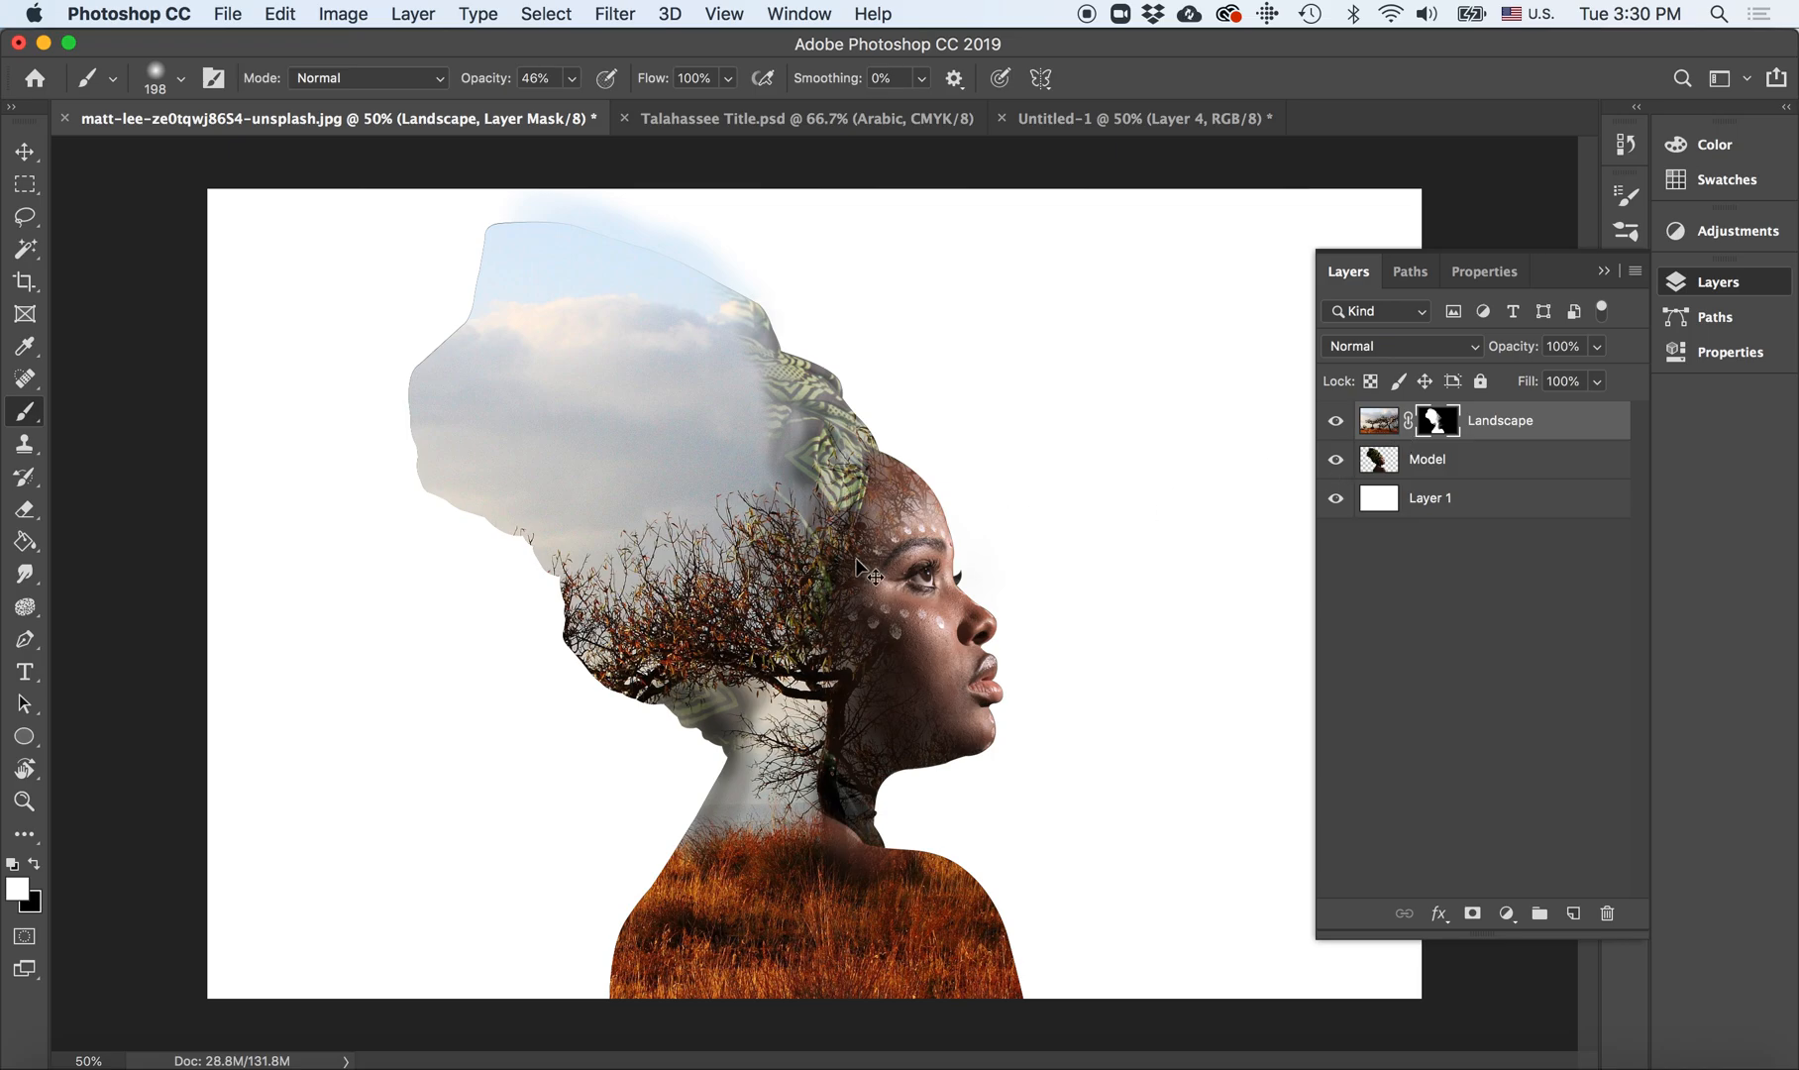
Step: Extend the soft sky around the headwrap's upper back corner with white mask strokes
key("super+equal")
key("super+equal")
key("super+equal")
scroll(856, 558, "up", 10)
scroll(856, 558, "left", 3)
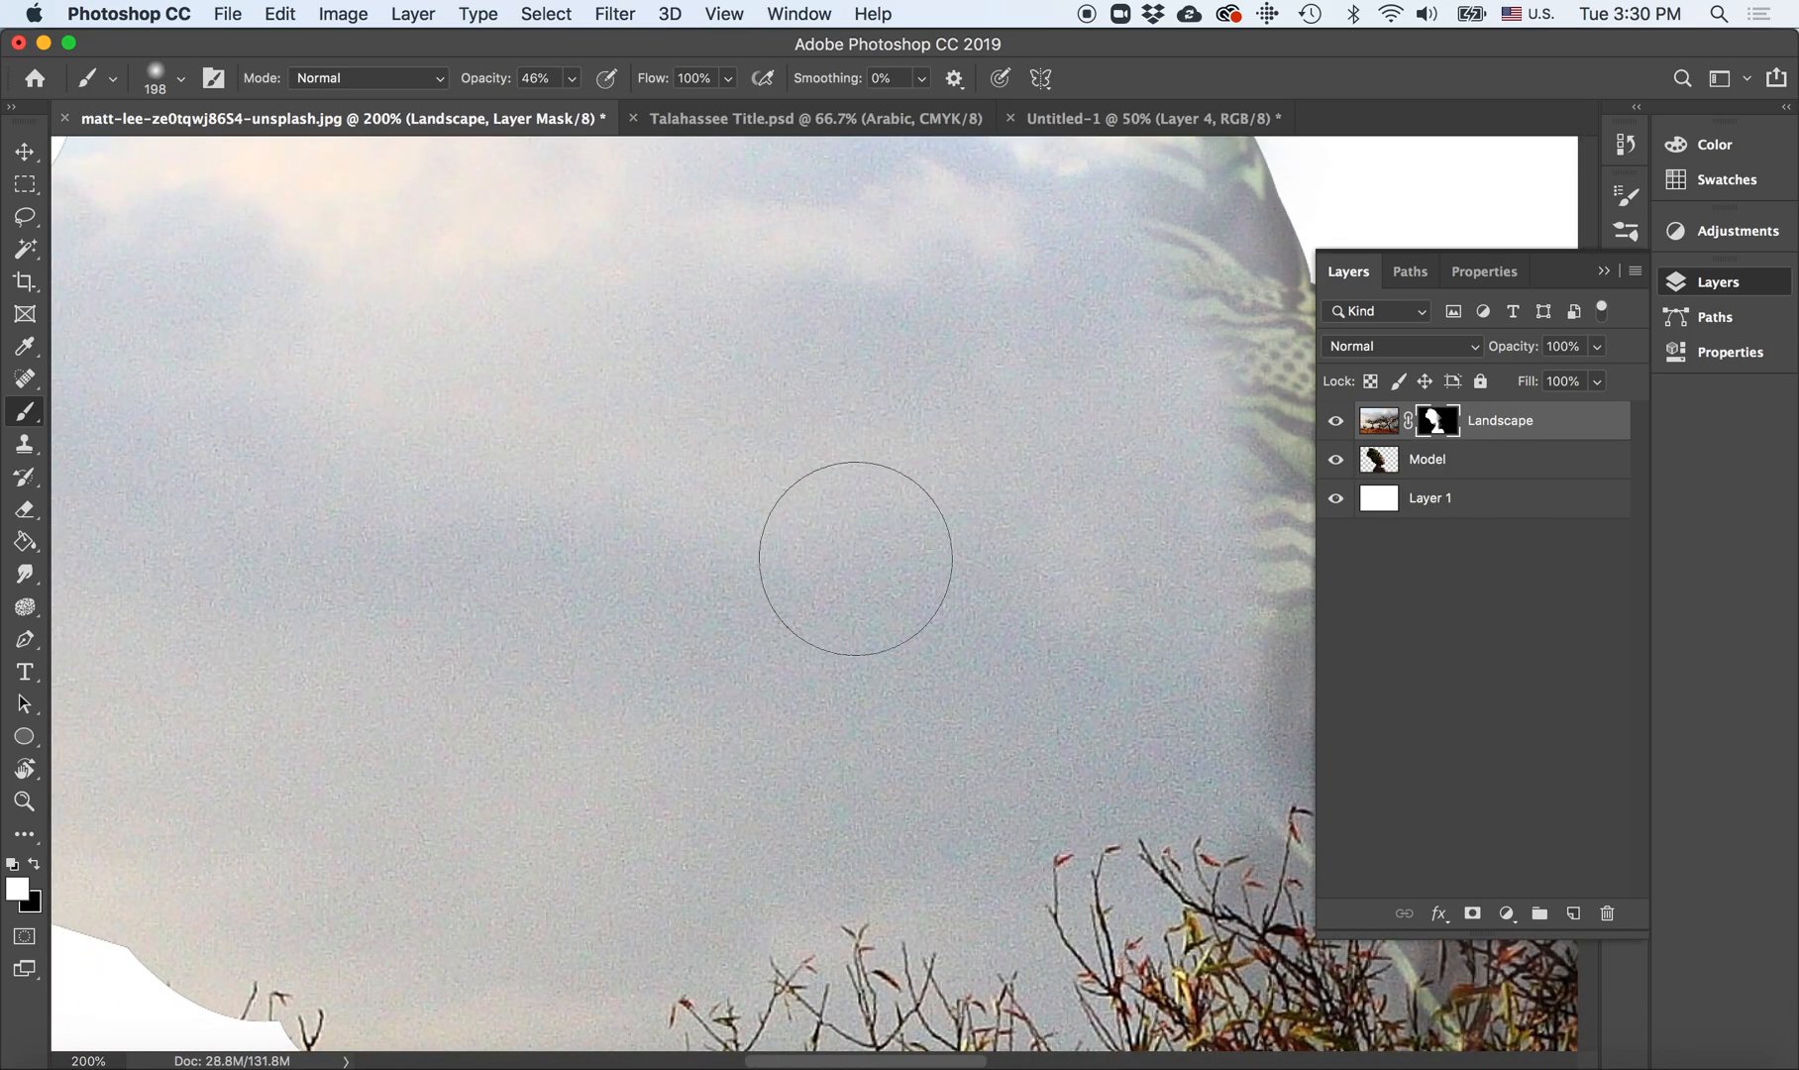
mouse_move(856, 558)
left_mouse_down()
mouse_move(866, 627)
mouse_move(849, 639)
mouse_move(865, 638)
mouse_move(788, 635)
mouse_move(877, 645)
mouse_move(766, 671)
mouse_move(707, 775)
mouse_move(703, 703)
left_mouse_up()
Step: Set the brush to 124 px and 64% opacity, and paint white over the outline at the headwrap's top and upper back edge
left_click(181, 80)
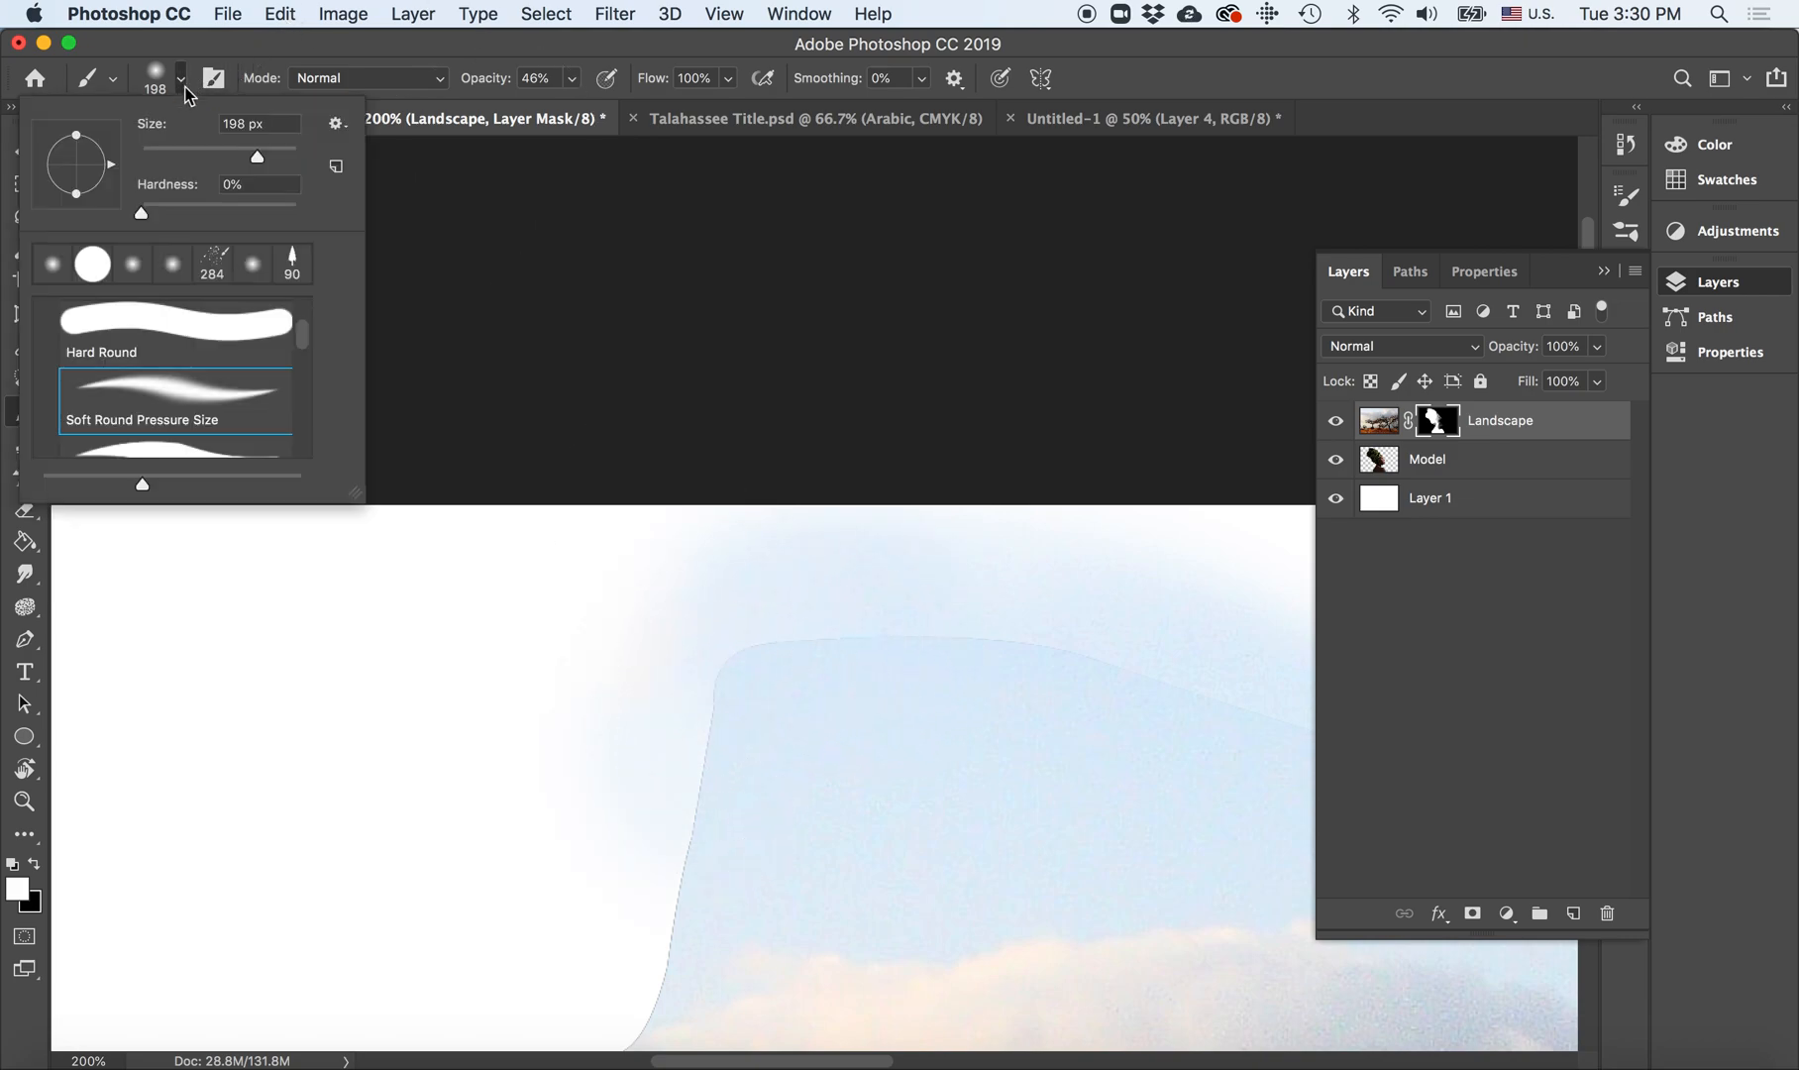
left_click_drag(256, 161, 230, 162)
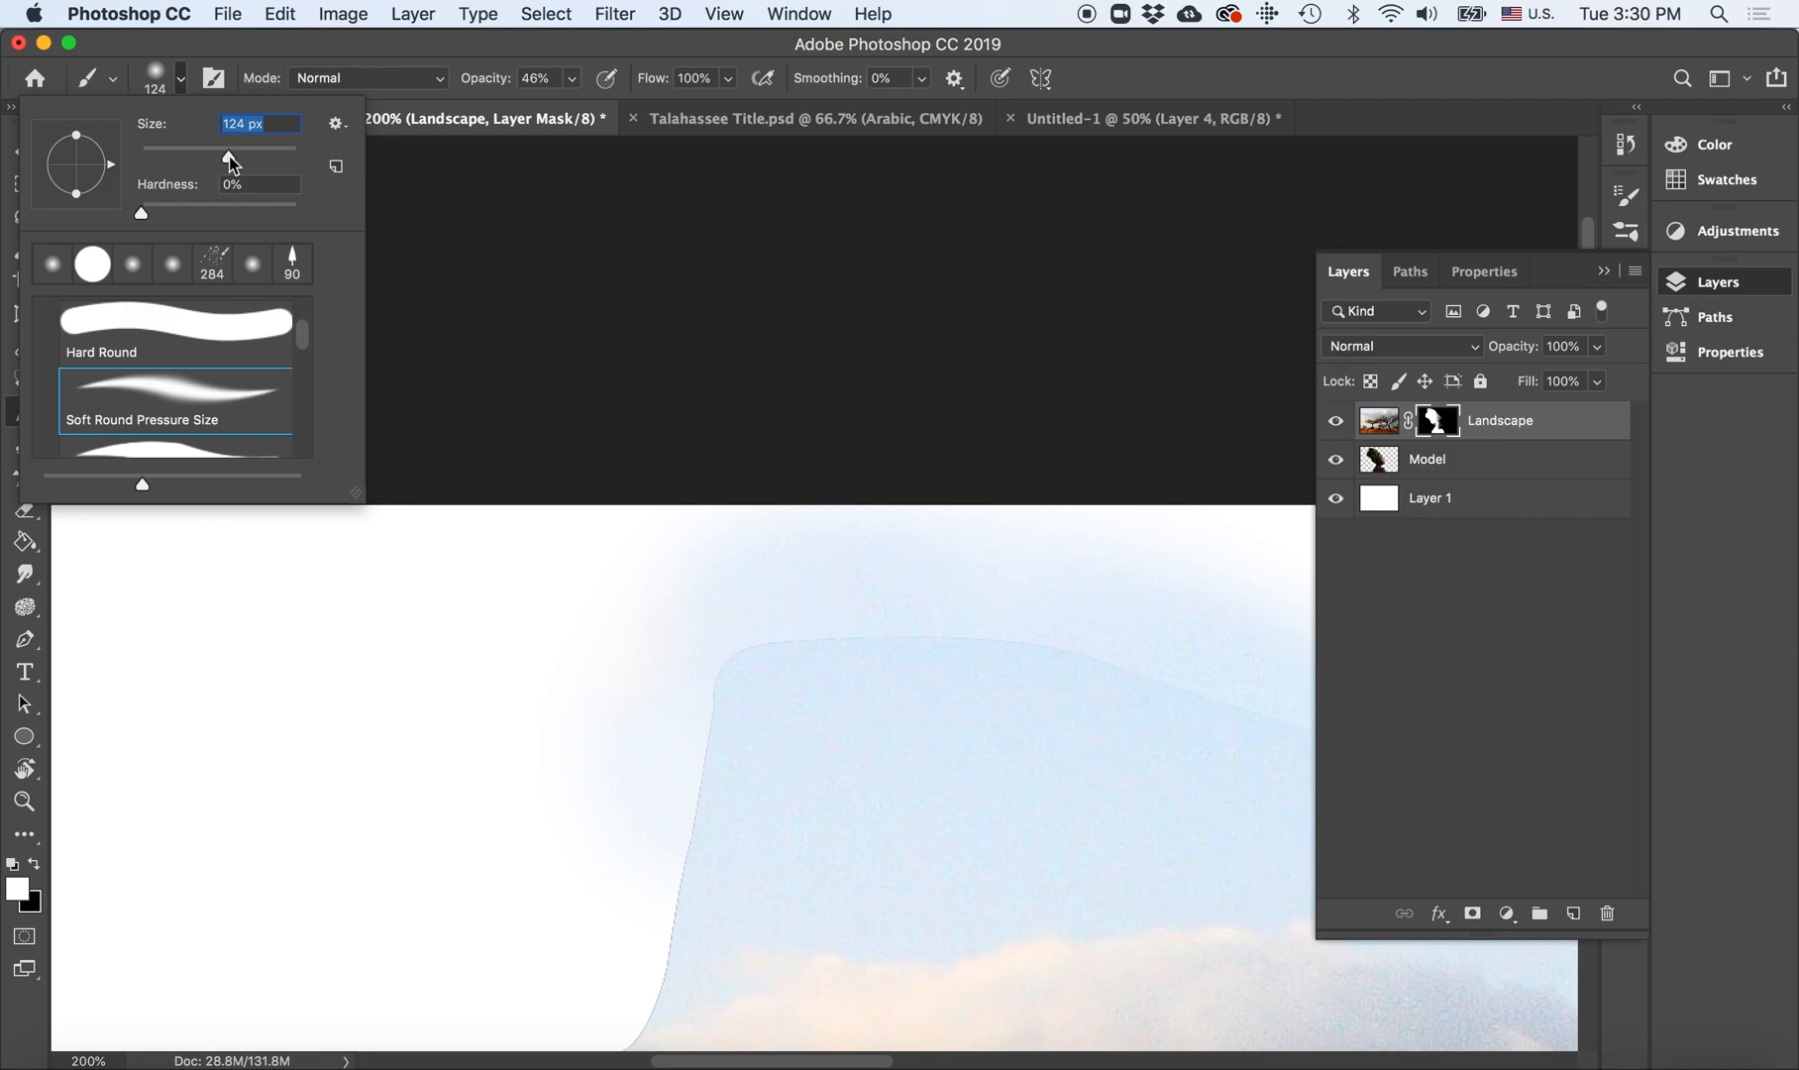
key("super+minus")
key("super+minus")
key("super+minus")
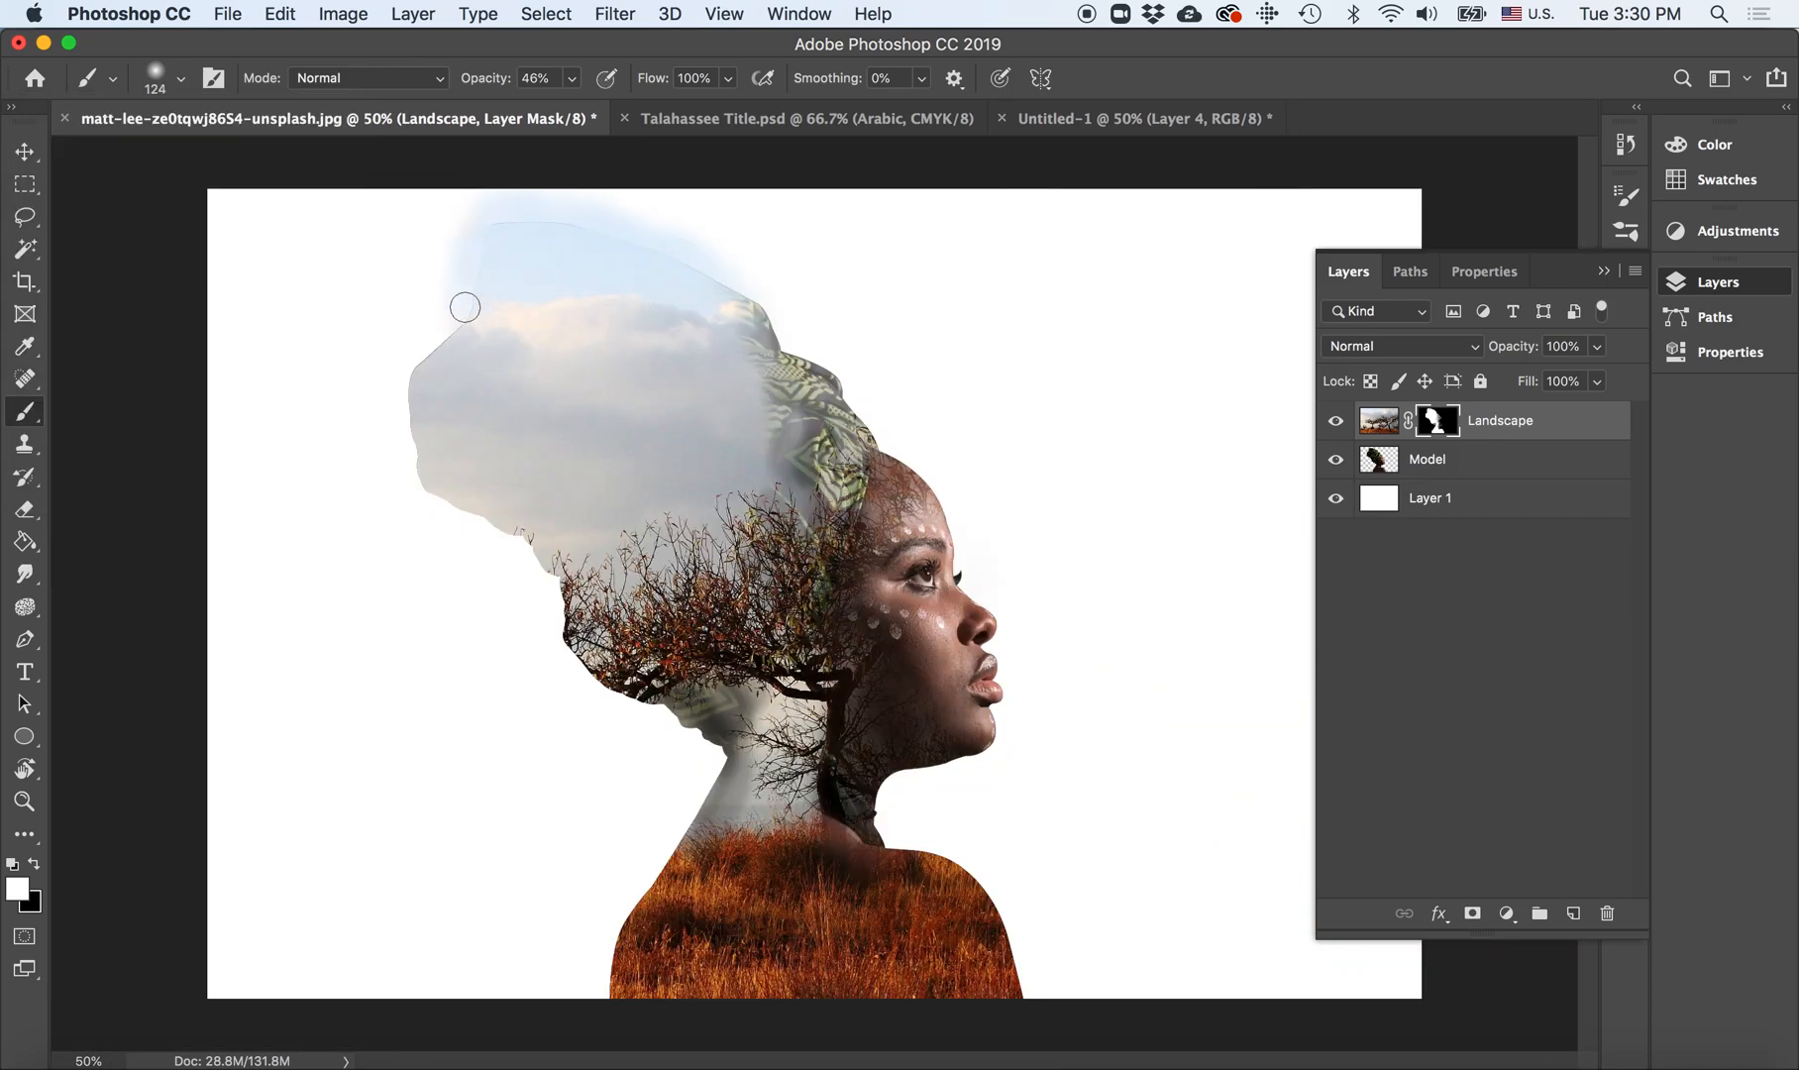
left_click(572, 77)
left_click_drag(571, 108, 594, 110)
mouse_move(547, 214)
left_mouse_down()
mouse_move(633, 246)
mouse_move(502, 225)
left_mouse_up()
mouse_move(468, 306)
left_mouse_down()
mouse_move(450, 329)
mouse_move(473, 280)
left_mouse_up()
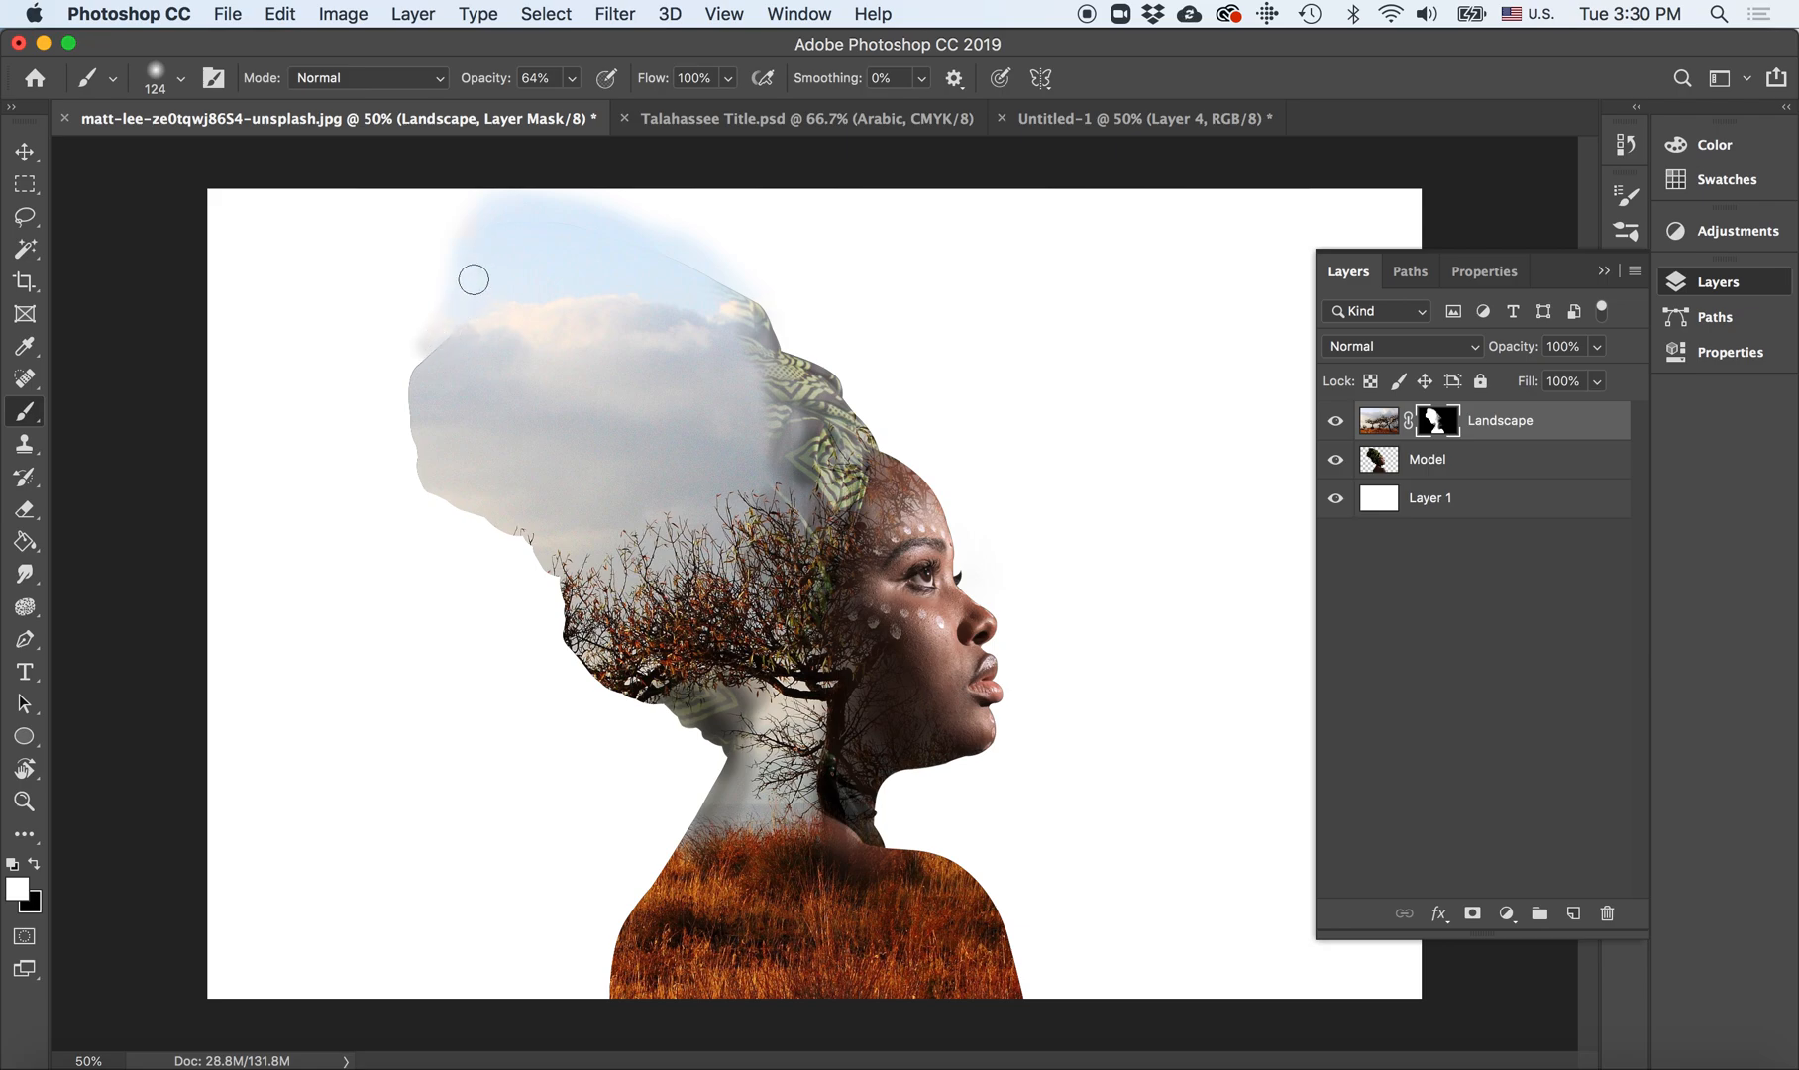
Step: Raise the brush opacity to 84% and paint white on the mask to soften the headwrap's rear edge into sky
left_click(572, 78)
left_click_drag(580, 105, 594, 106)
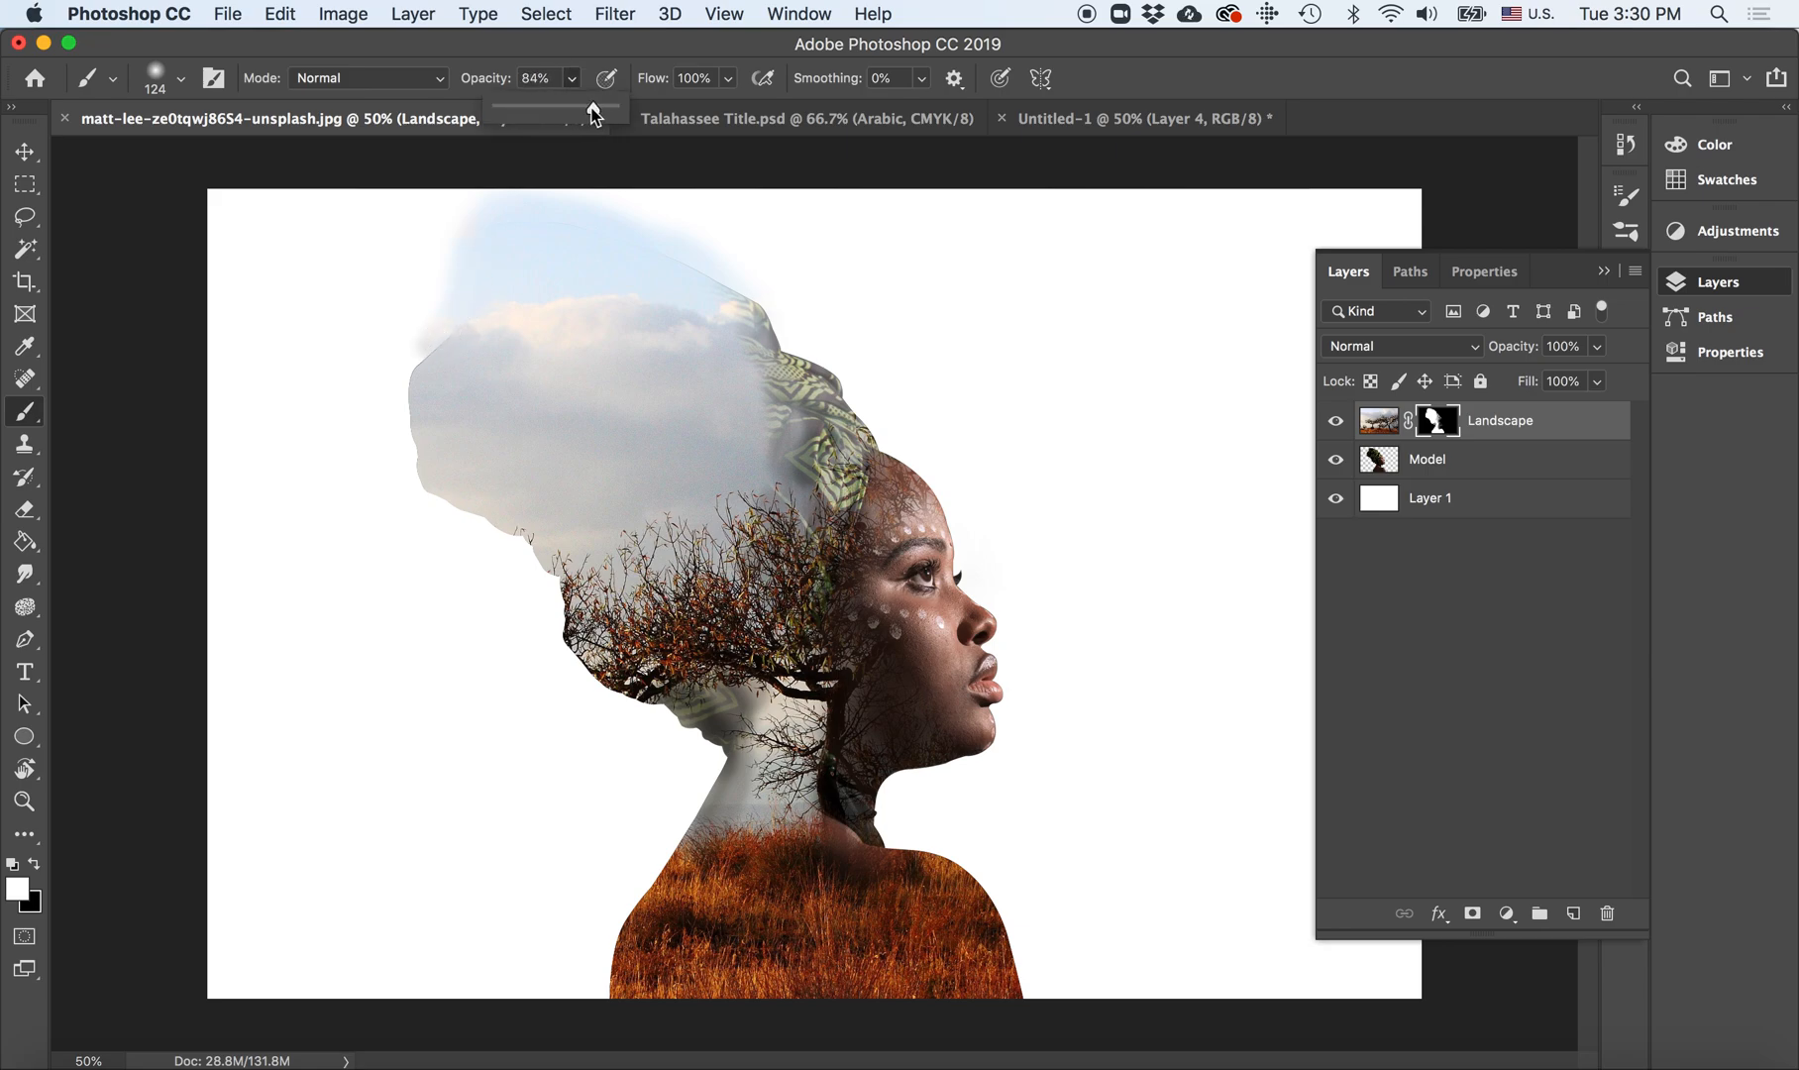
mouse_move(466, 315)
left_mouse_down()
mouse_move(432, 353)
mouse_move(466, 305)
mouse_move(471, 245)
mouse_move(410, 429)
mouse_move(416, 367)
mouse_move(415, 447)
mouse_move(456, 293)
mouse_move(410, 388)
mouse_move(437, 320)
mouse_move(419, 489)
mouse_move(408, 440)
mouse_move(434, 479)
left_mouse_up()
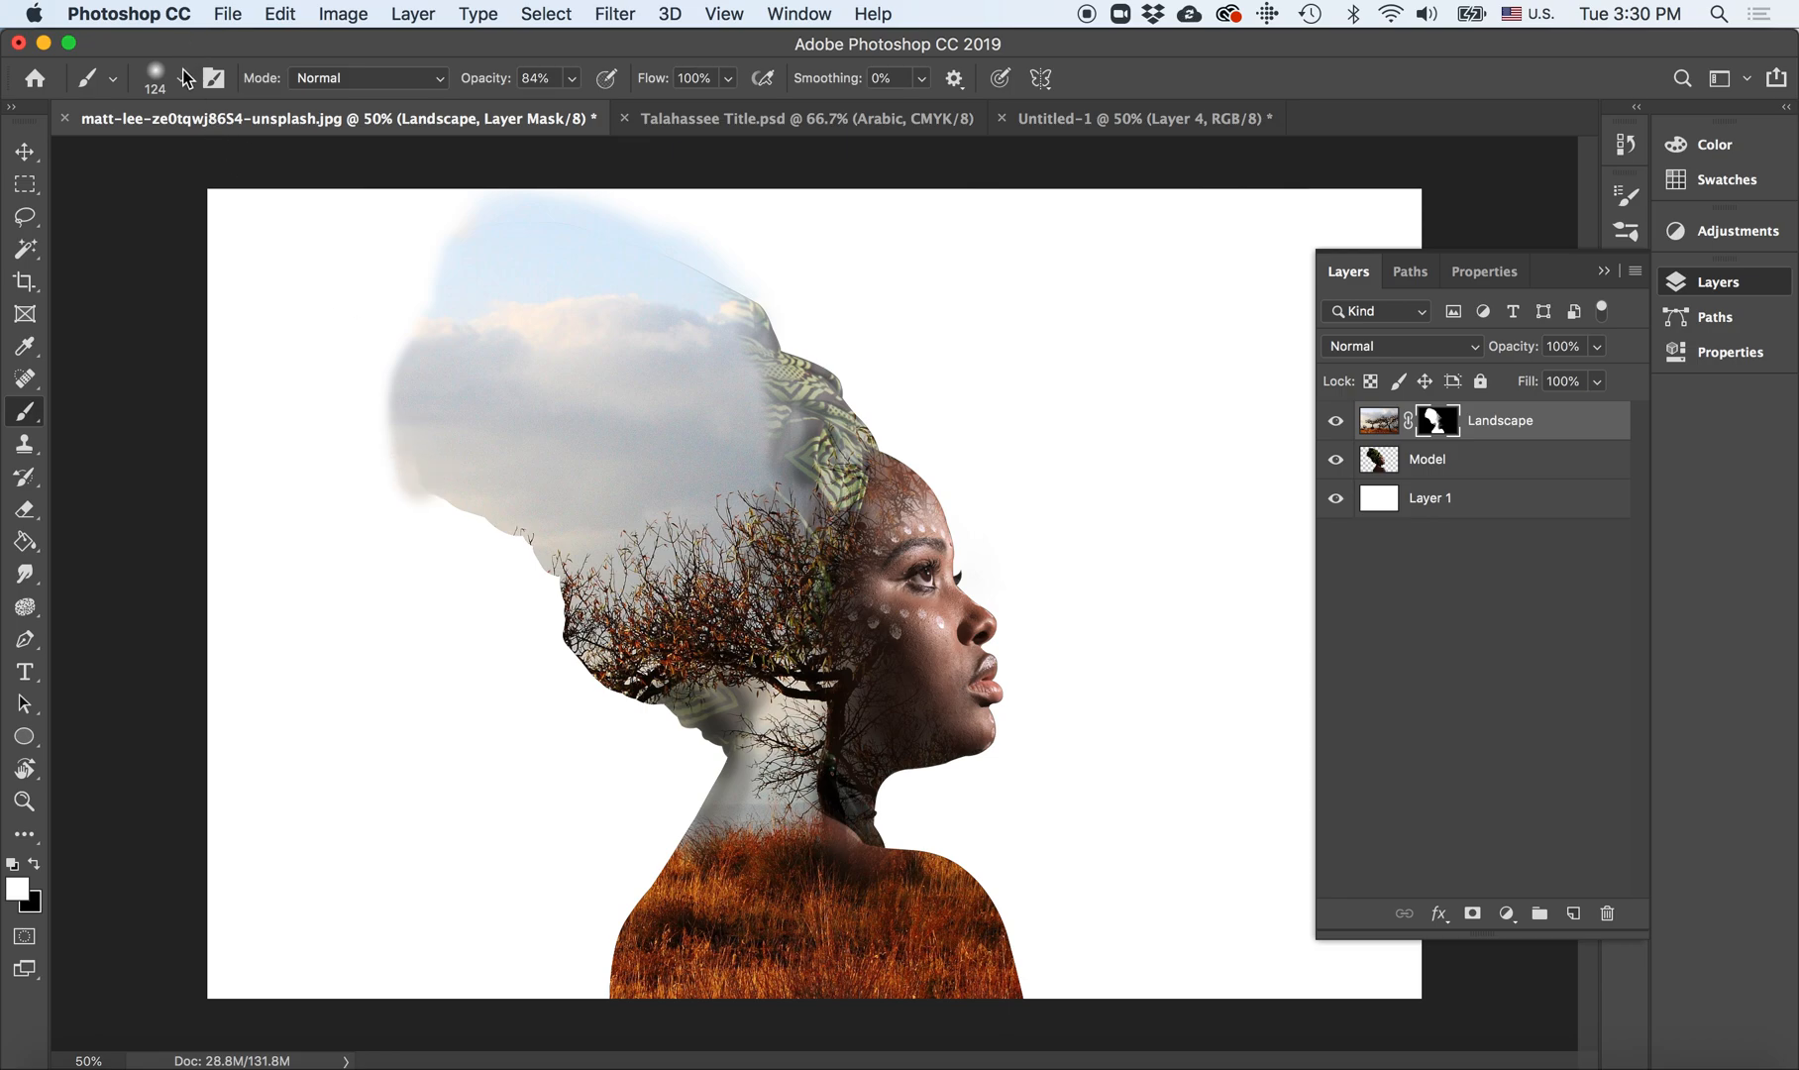
Step: Choose the 284 px spatter brush from the brush presets and scatter white mask specks along the headwrap's back edge
left_click(182, 77)
scroll(192, 358, "down", 1)
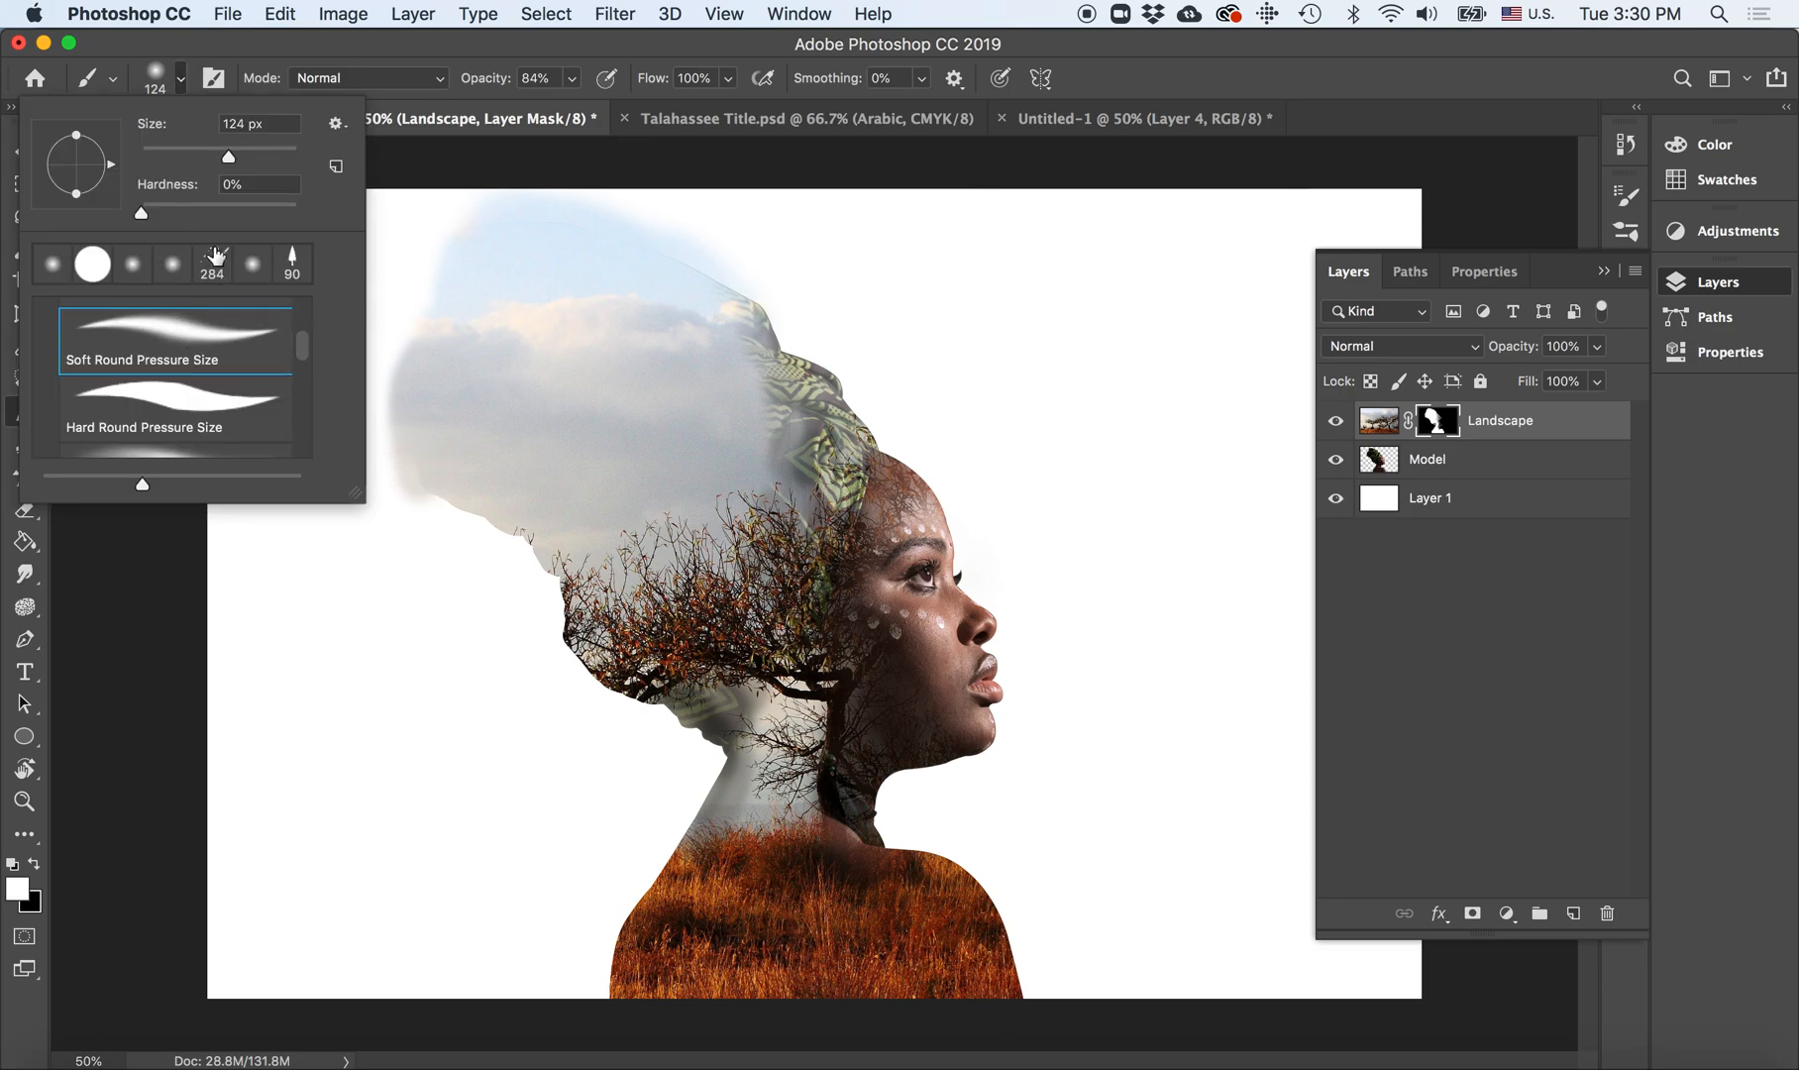
scroll(225, 369, "down", 5)
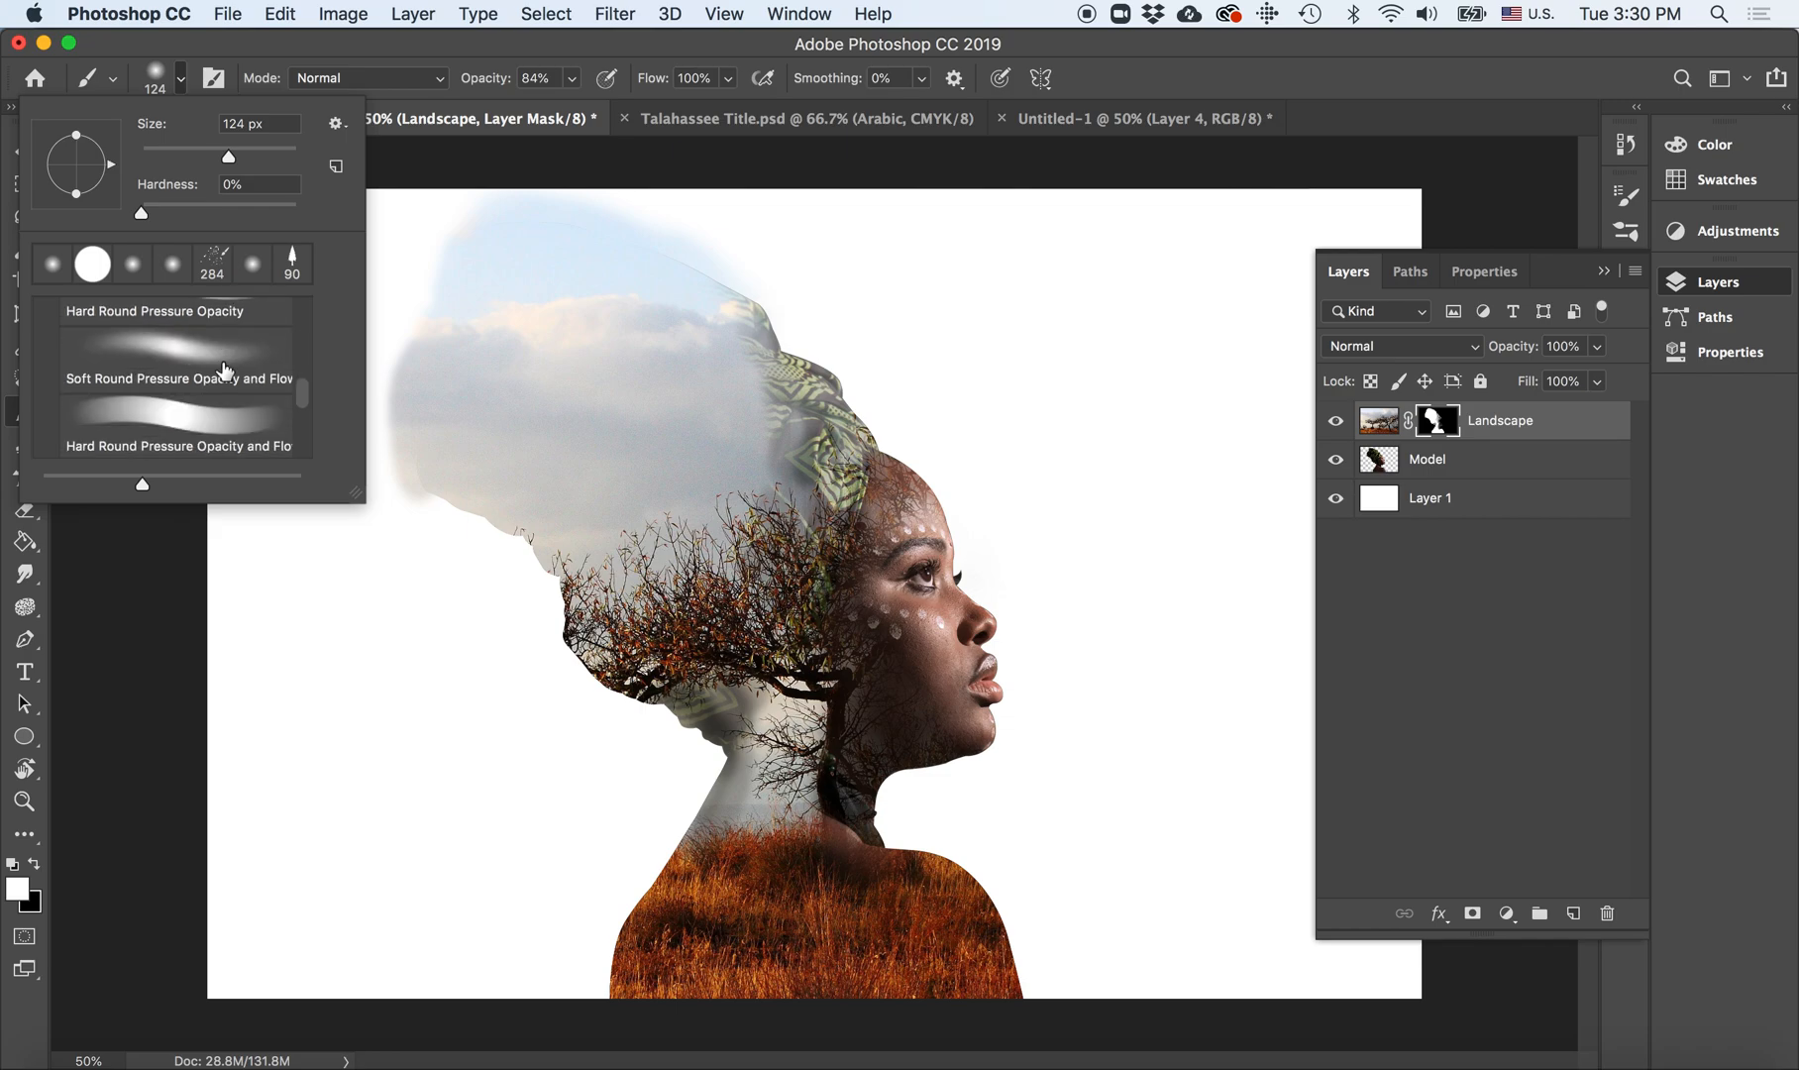
scroll(225, 370, "down", 2)
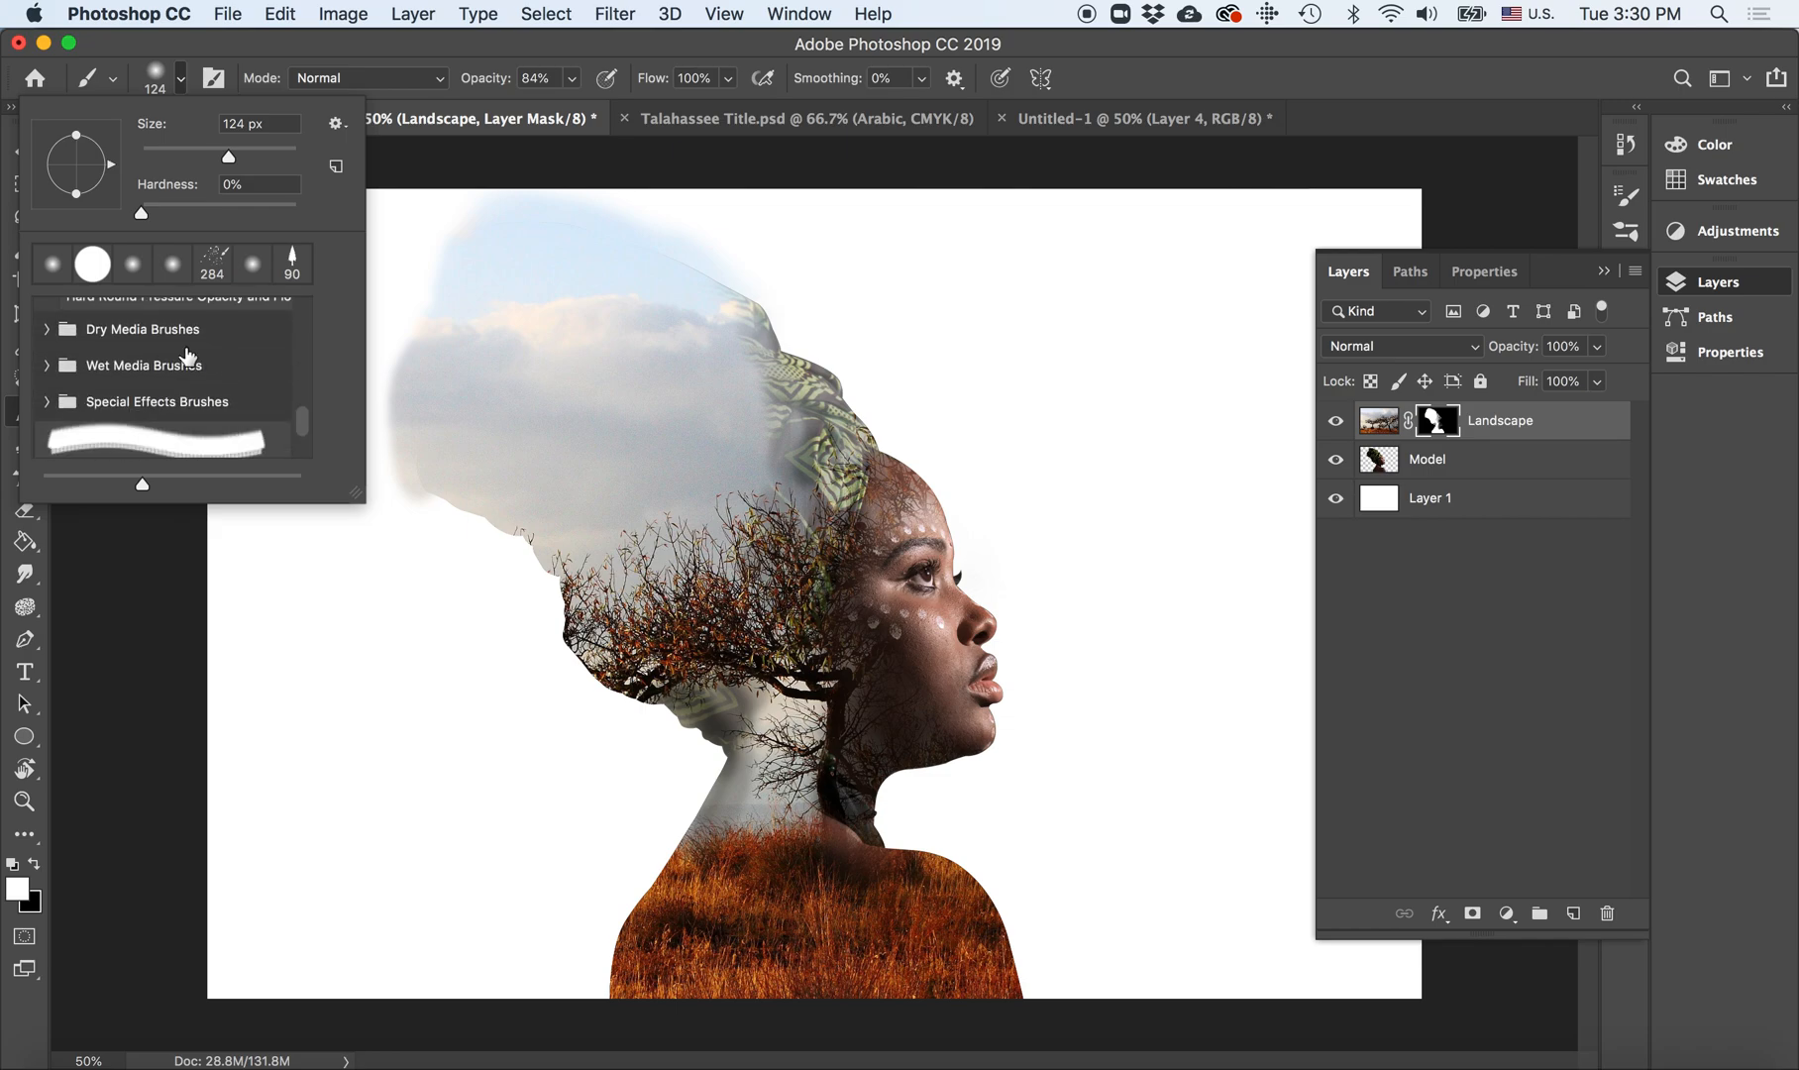
scroll(208, 370, "down", 3)
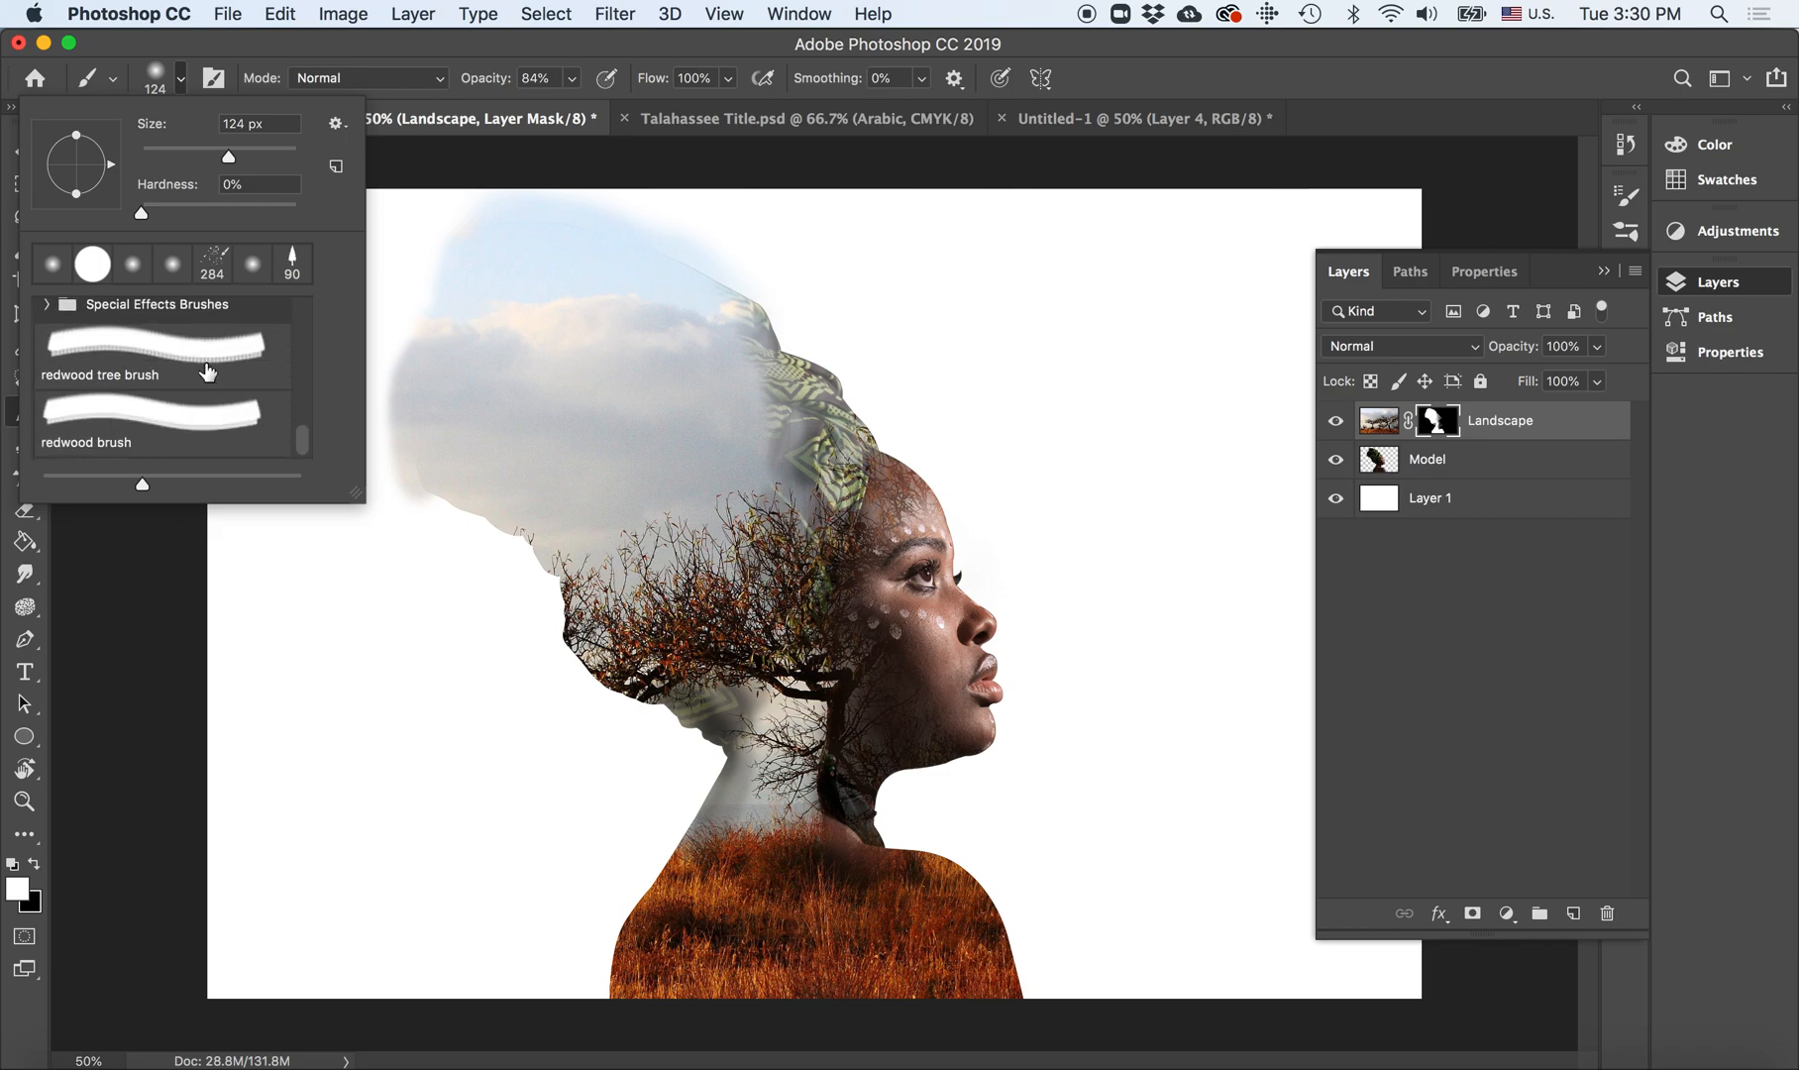
scroll(207, 371, "up", 6)
scroll(207, 370, "up", 4)
left_click(216, 265)
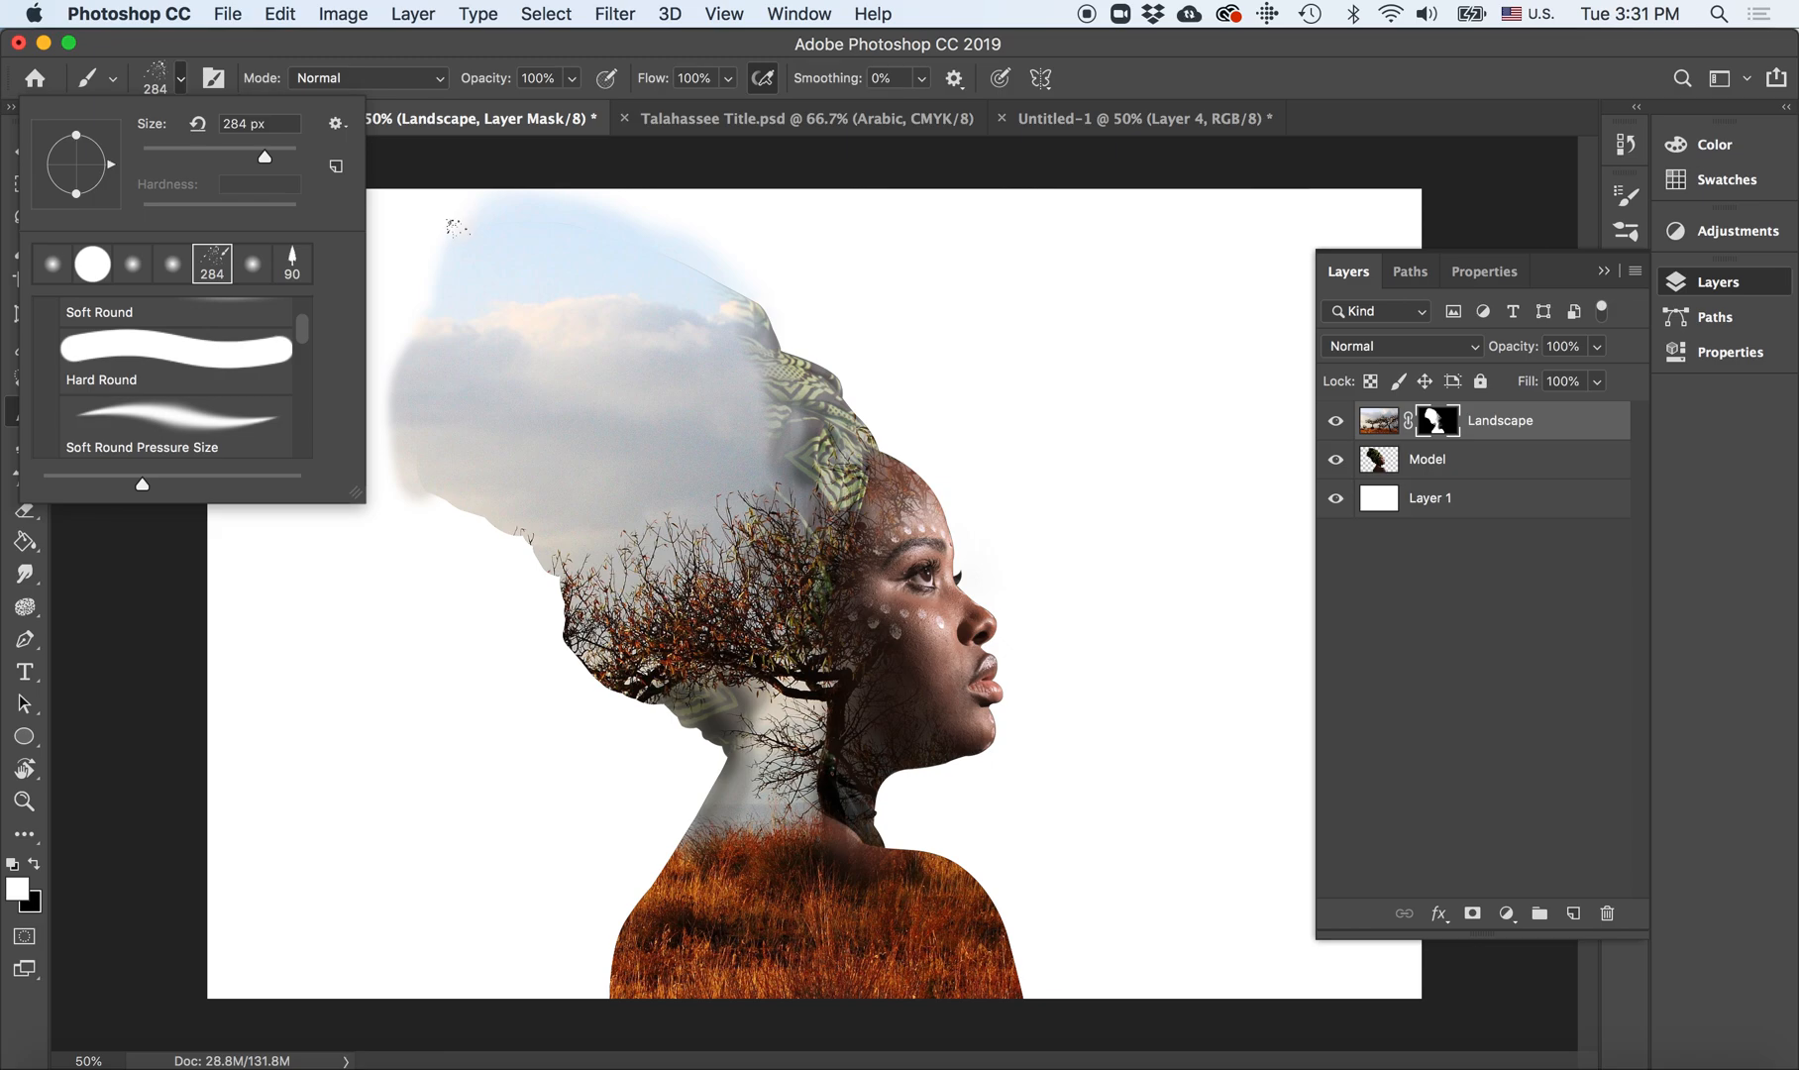
left_click_drag(456, 237, 450, 250)
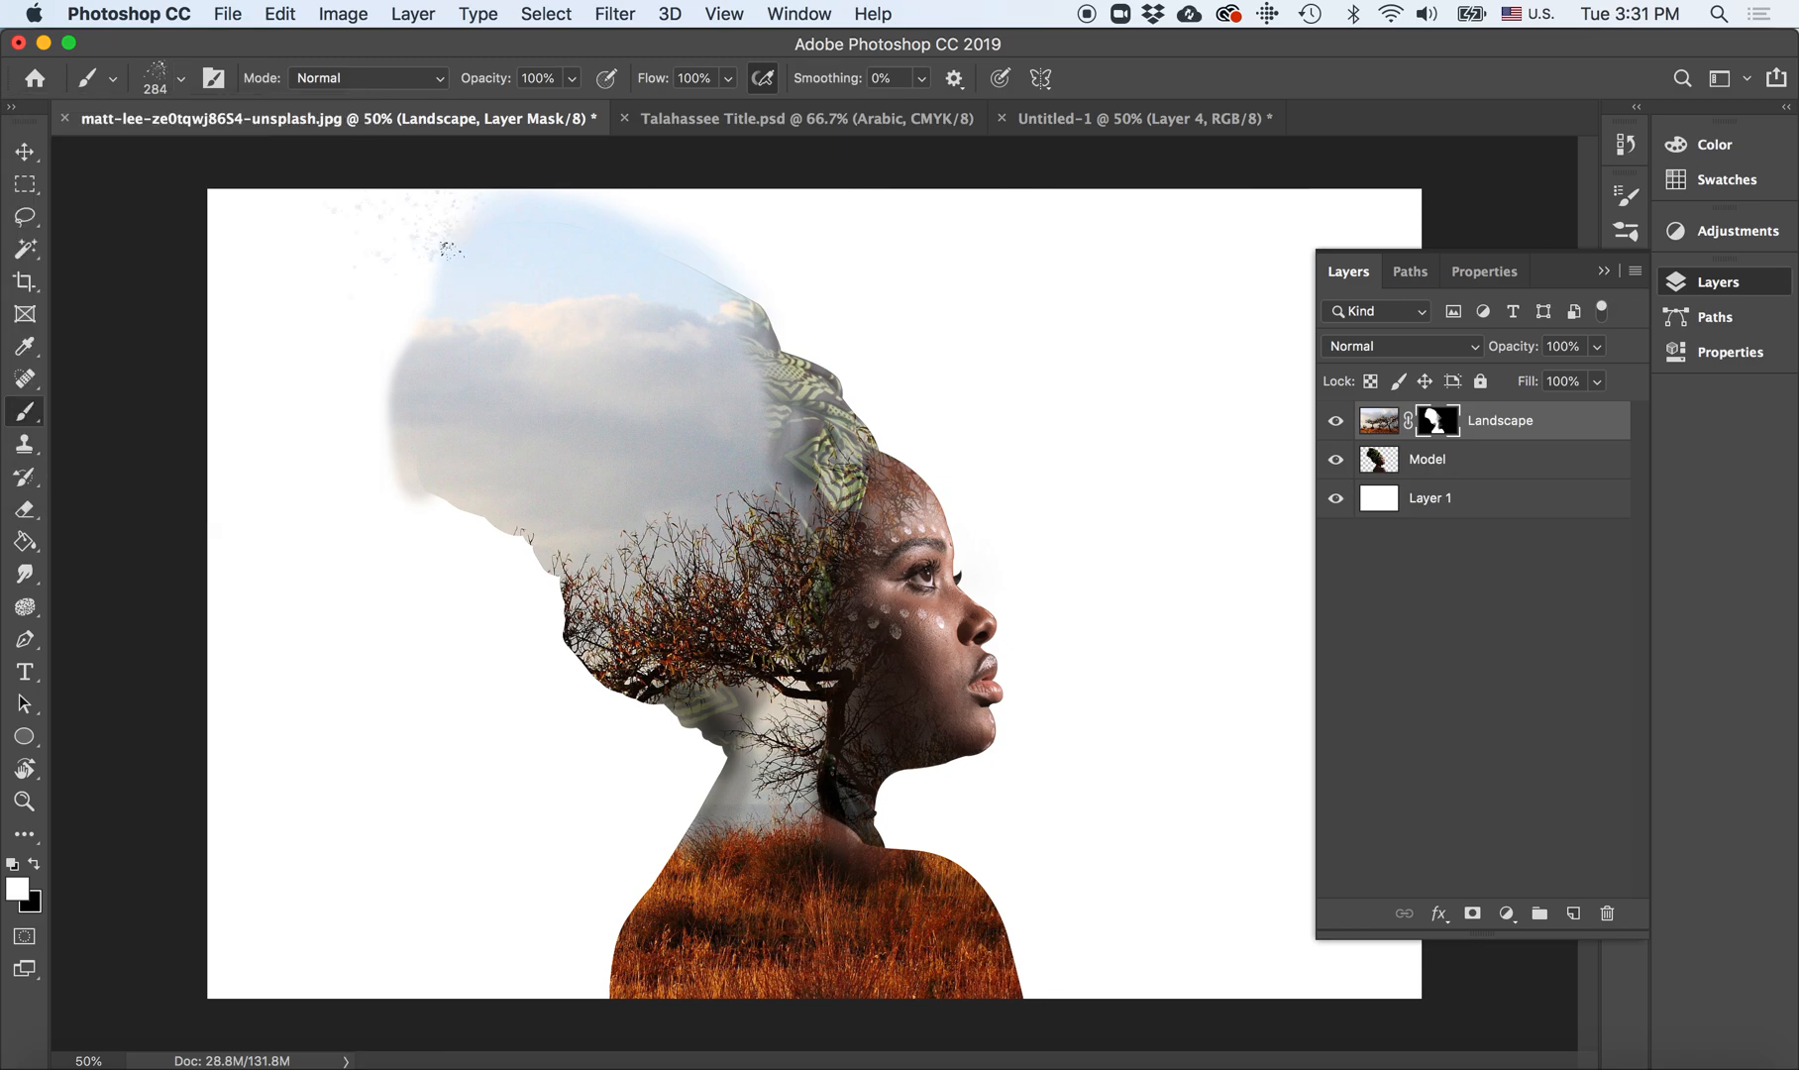
mouse_move(400, 434)
left_mouse_down()
mouse_move(452, 526)
mouse_move(535, 543)
left_mouse_up()
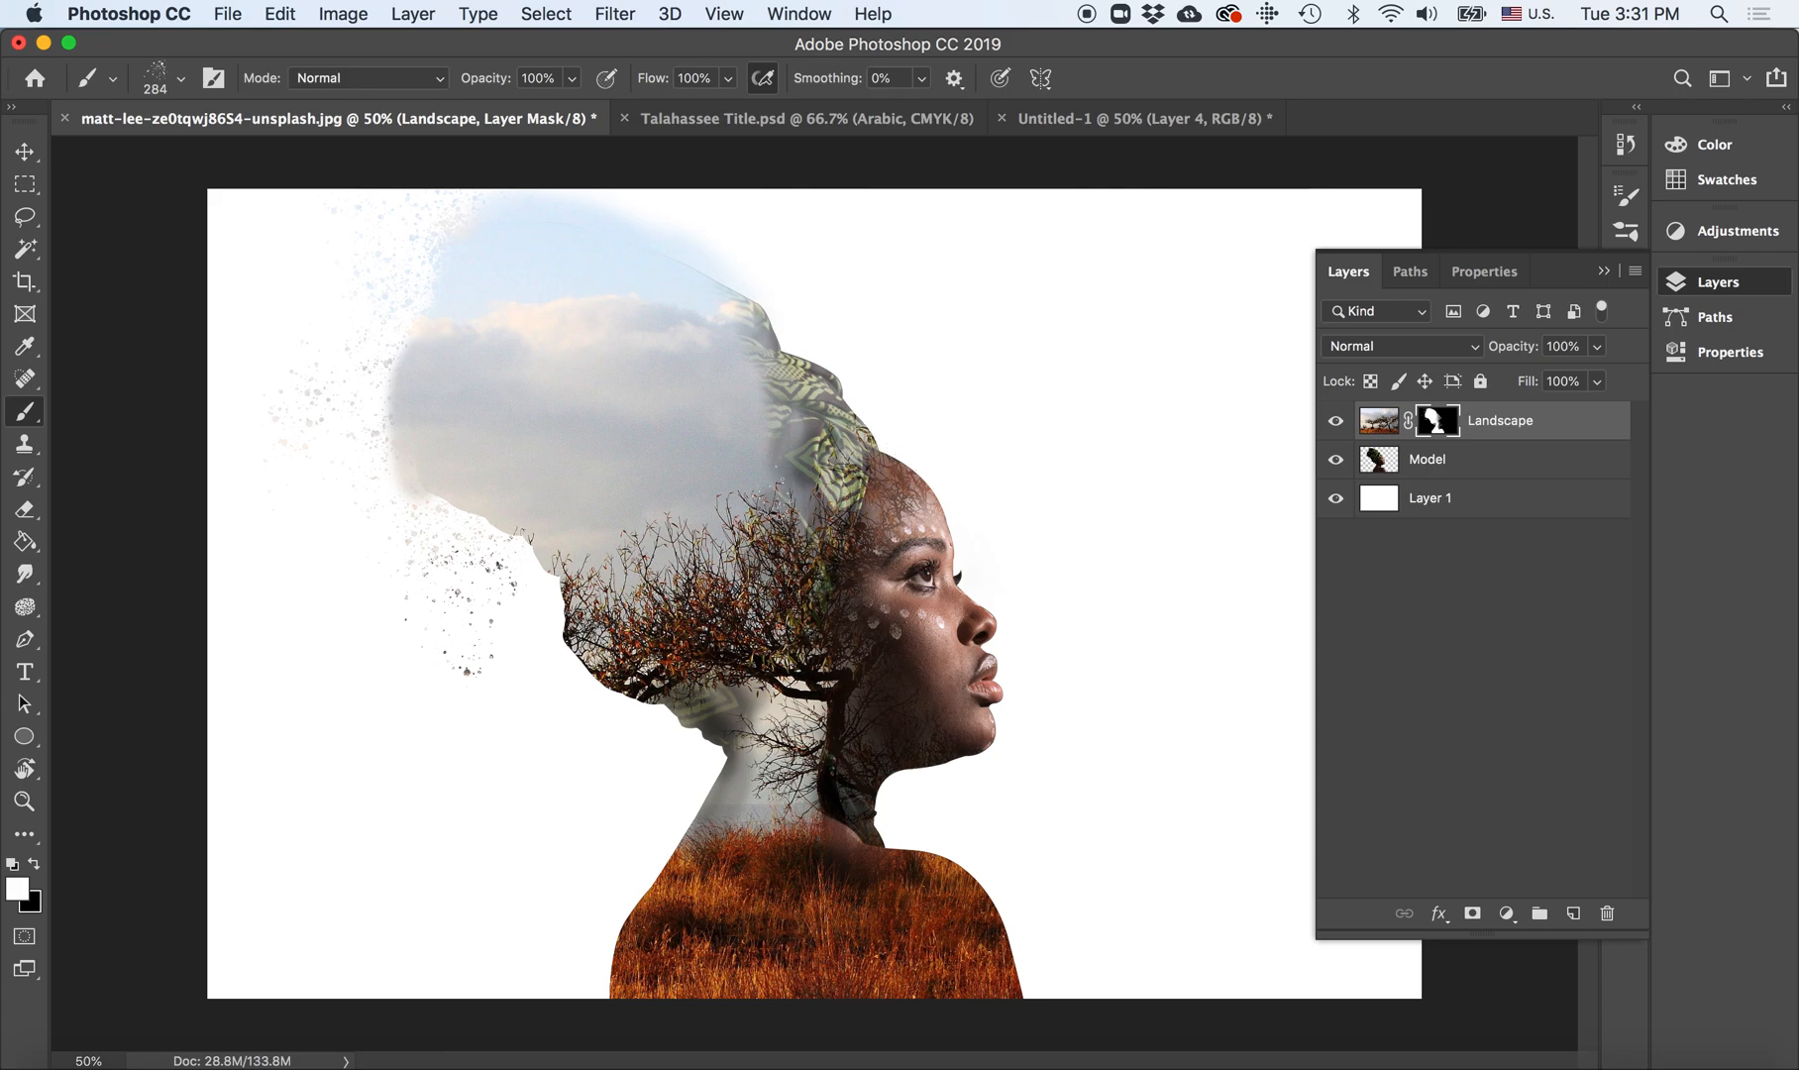
Step: Add white spatter on the mask at the headwrap's top and along the lower back edge by the tree branches
mouse_move(634, 253)
left_mouse_down()
mouse_move(656, 241)
mouse_move(629, 234)
left_mouse_up()
left_click(602, 682)
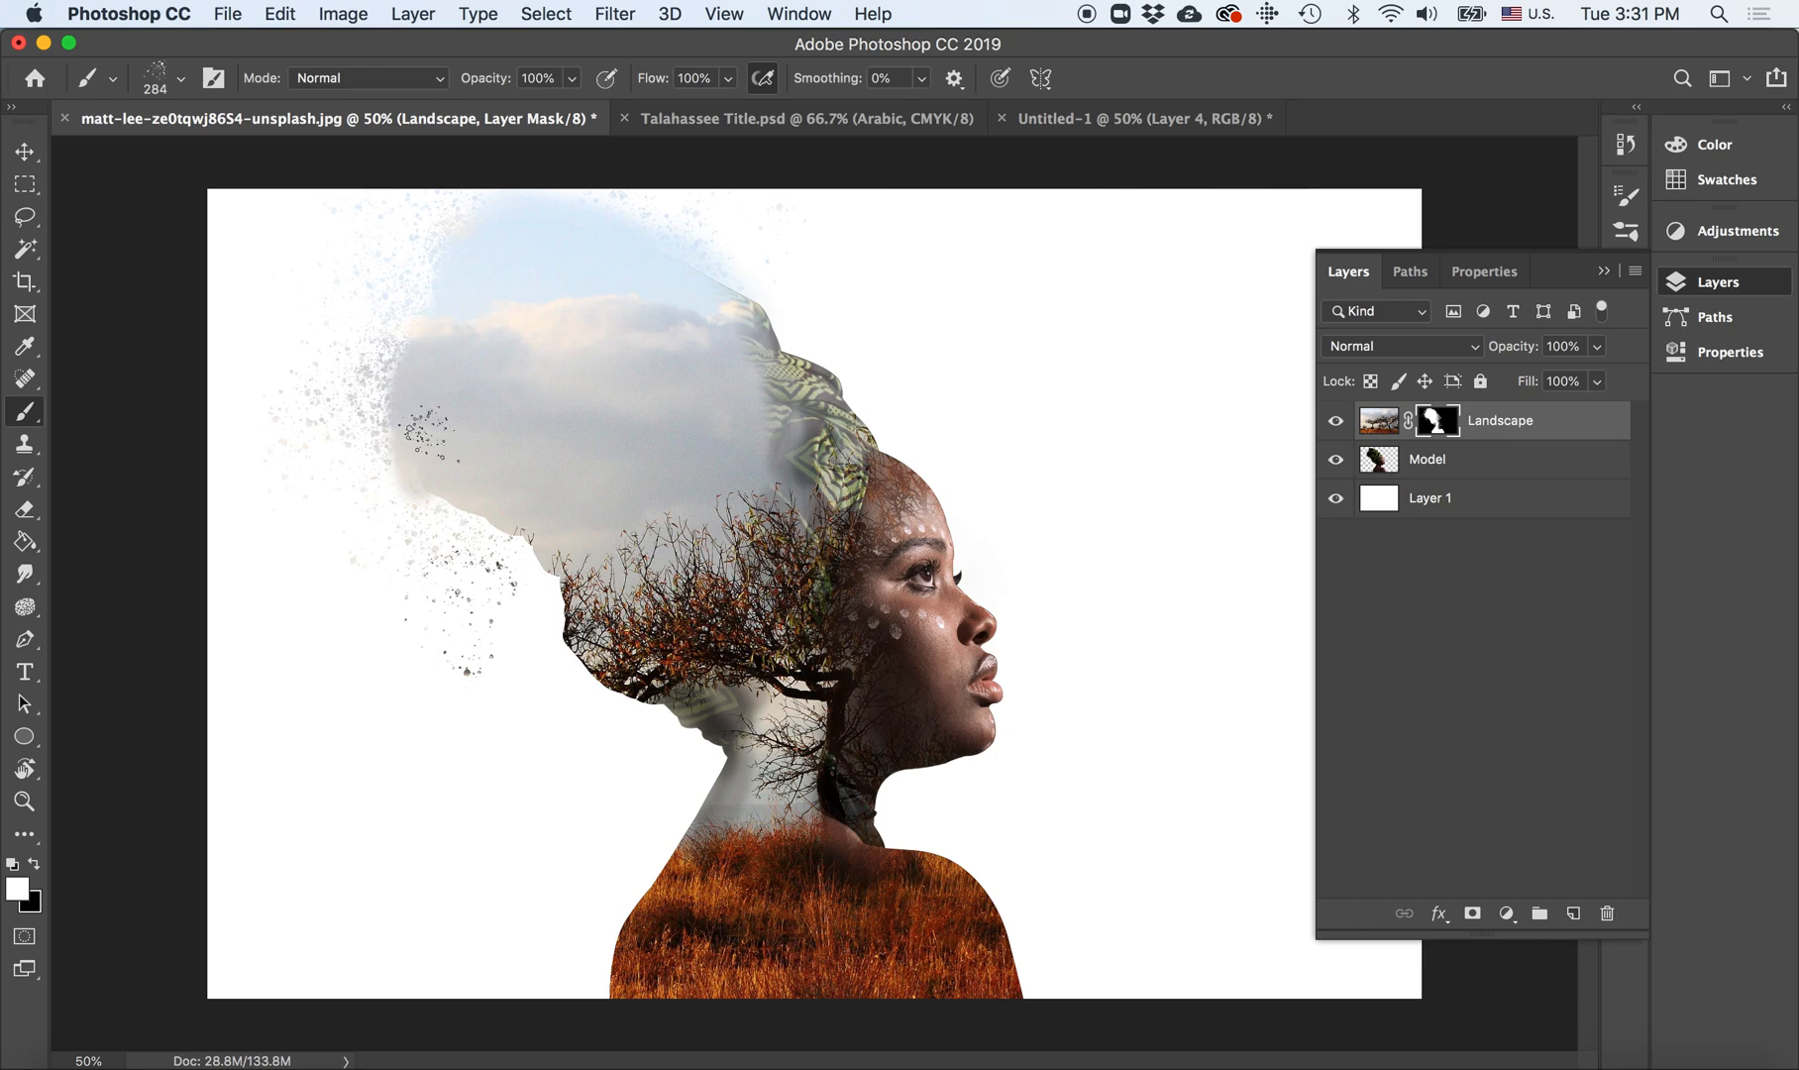
left_click(565, 616)
left_click(547, 585)
left_click(542, 580)
left_click(543, 575)
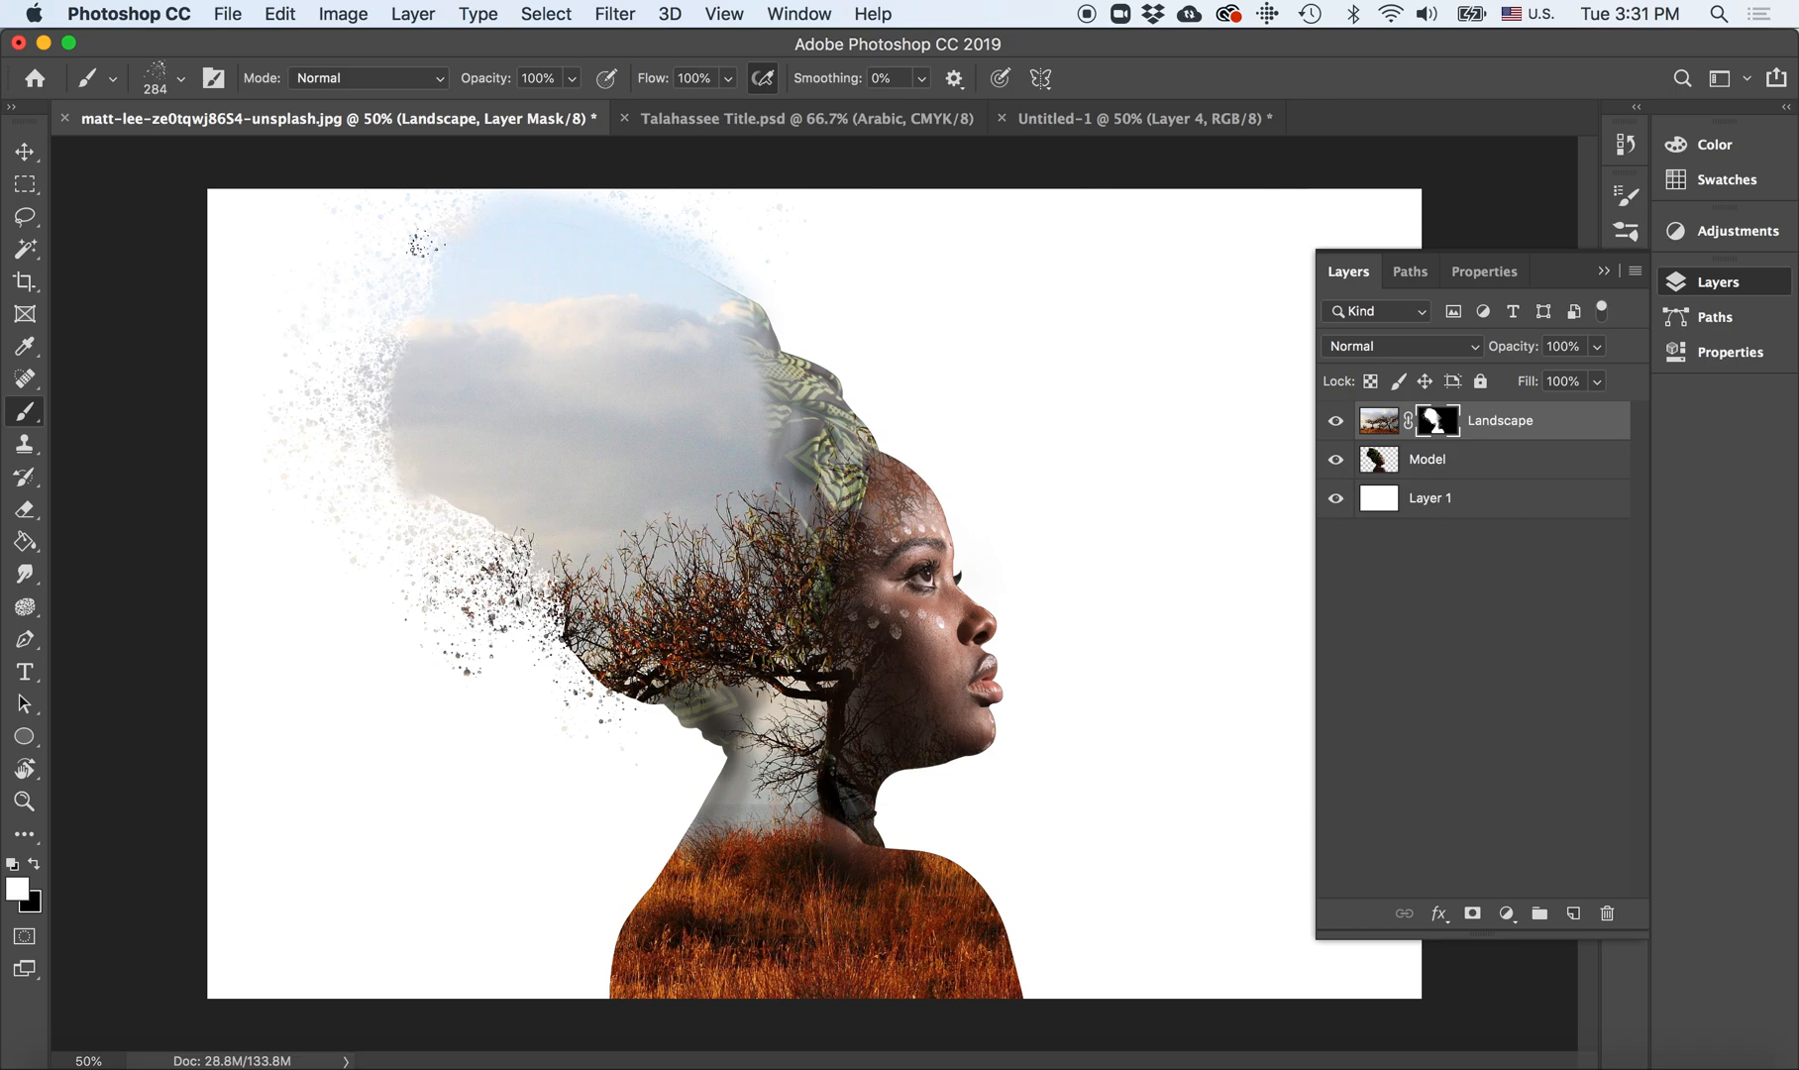
Step: Thicken the spatter from the headwrap's back down to the nape and along its upper front edge
mouse_move(357, 344)
left_mouse_down()
mouse_move(396, 468)
mouse_move(412, 458)
mouse_move(399, 507)
mouse_move(703, 758)
left_mouse_up()
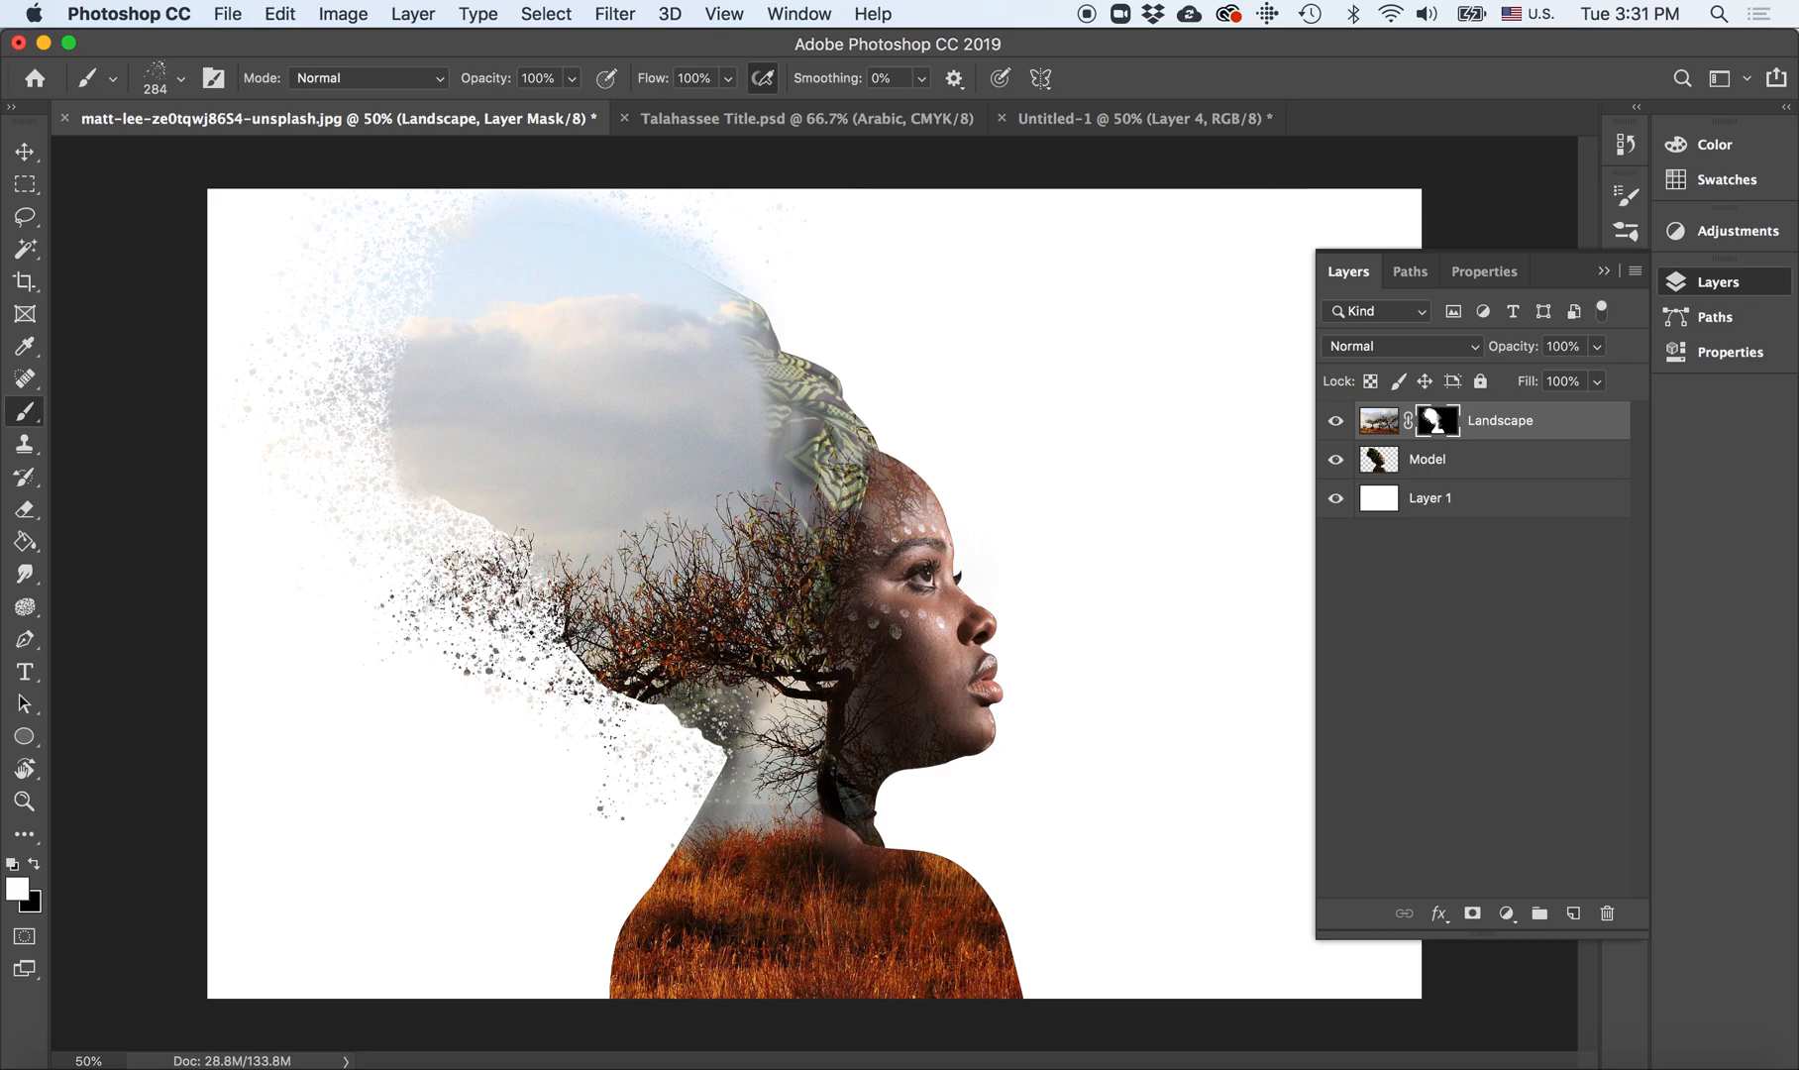
mouse_move(466, 498)
left_mouse_down()
mouse_move(485, 506)
mouse_move(430, 473)
mouse_move(542, 555)
left_mouse_up()
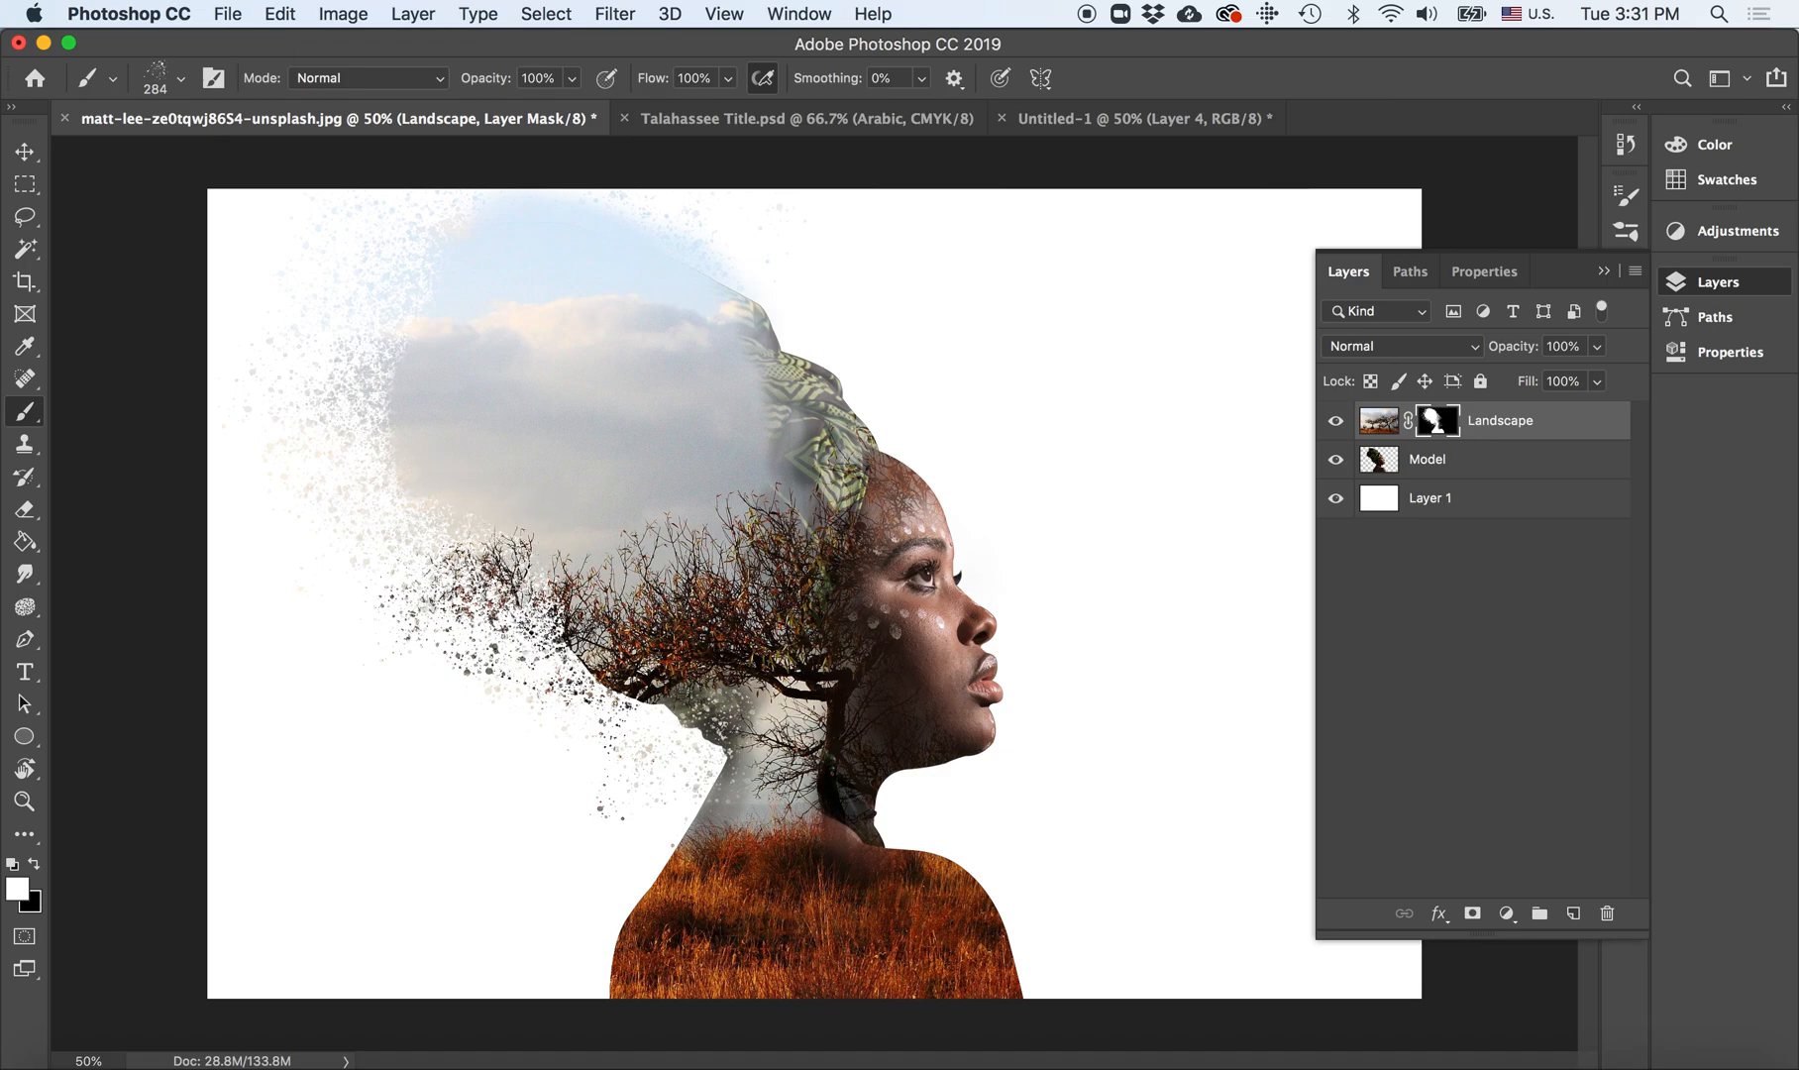
mouse_move(774, 301)
left_mouse_down()
mouse_move(729, 260)
mouse_move(776, 325)
mouse_move(719, 256)
mouse_move(756, 332)
mouse_move(681, 216)
mouse_move(733, 282)
mouse_move(603, 186)
mouse_move(642, 241)
mouse_move(523, 205)
left_mouse_up()
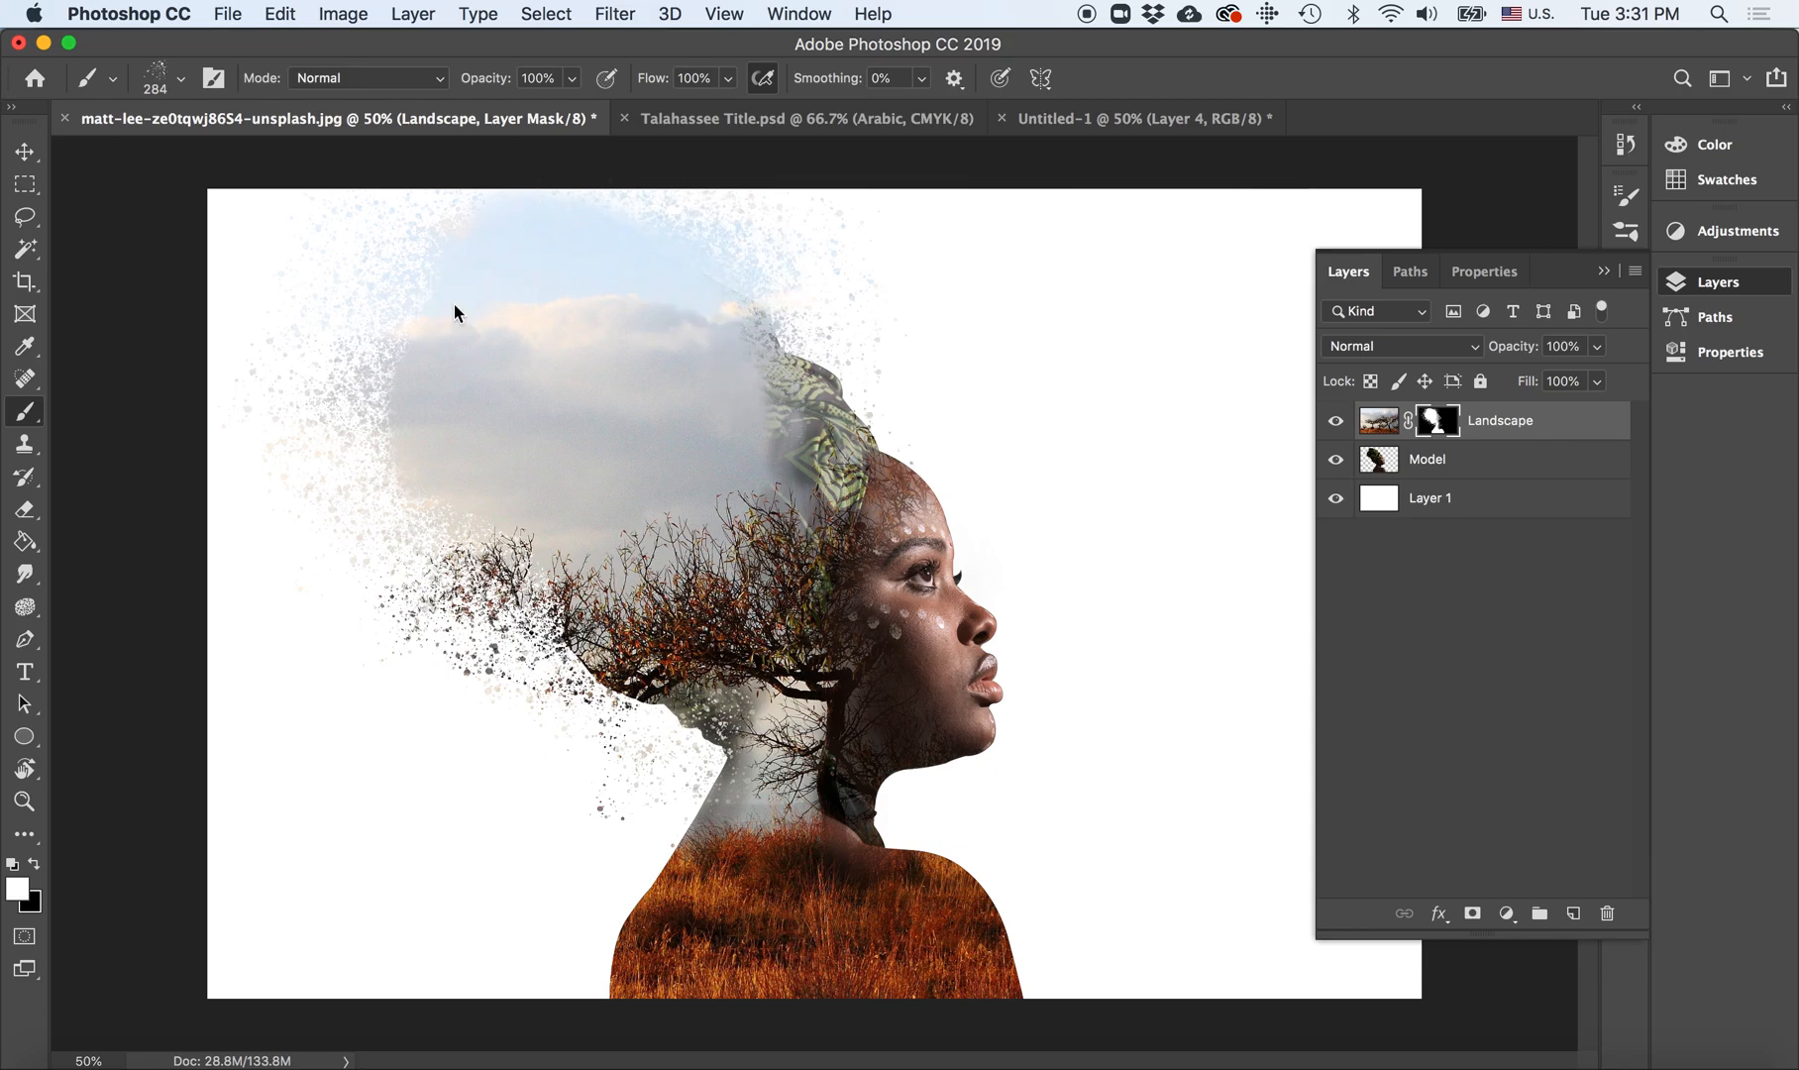
mouse_move(799, 376)
left_mouse_down()
mouse_move(722, 280)
mouse_move(777, 337)
mouse_move(795, 380)
left_mouse_up()
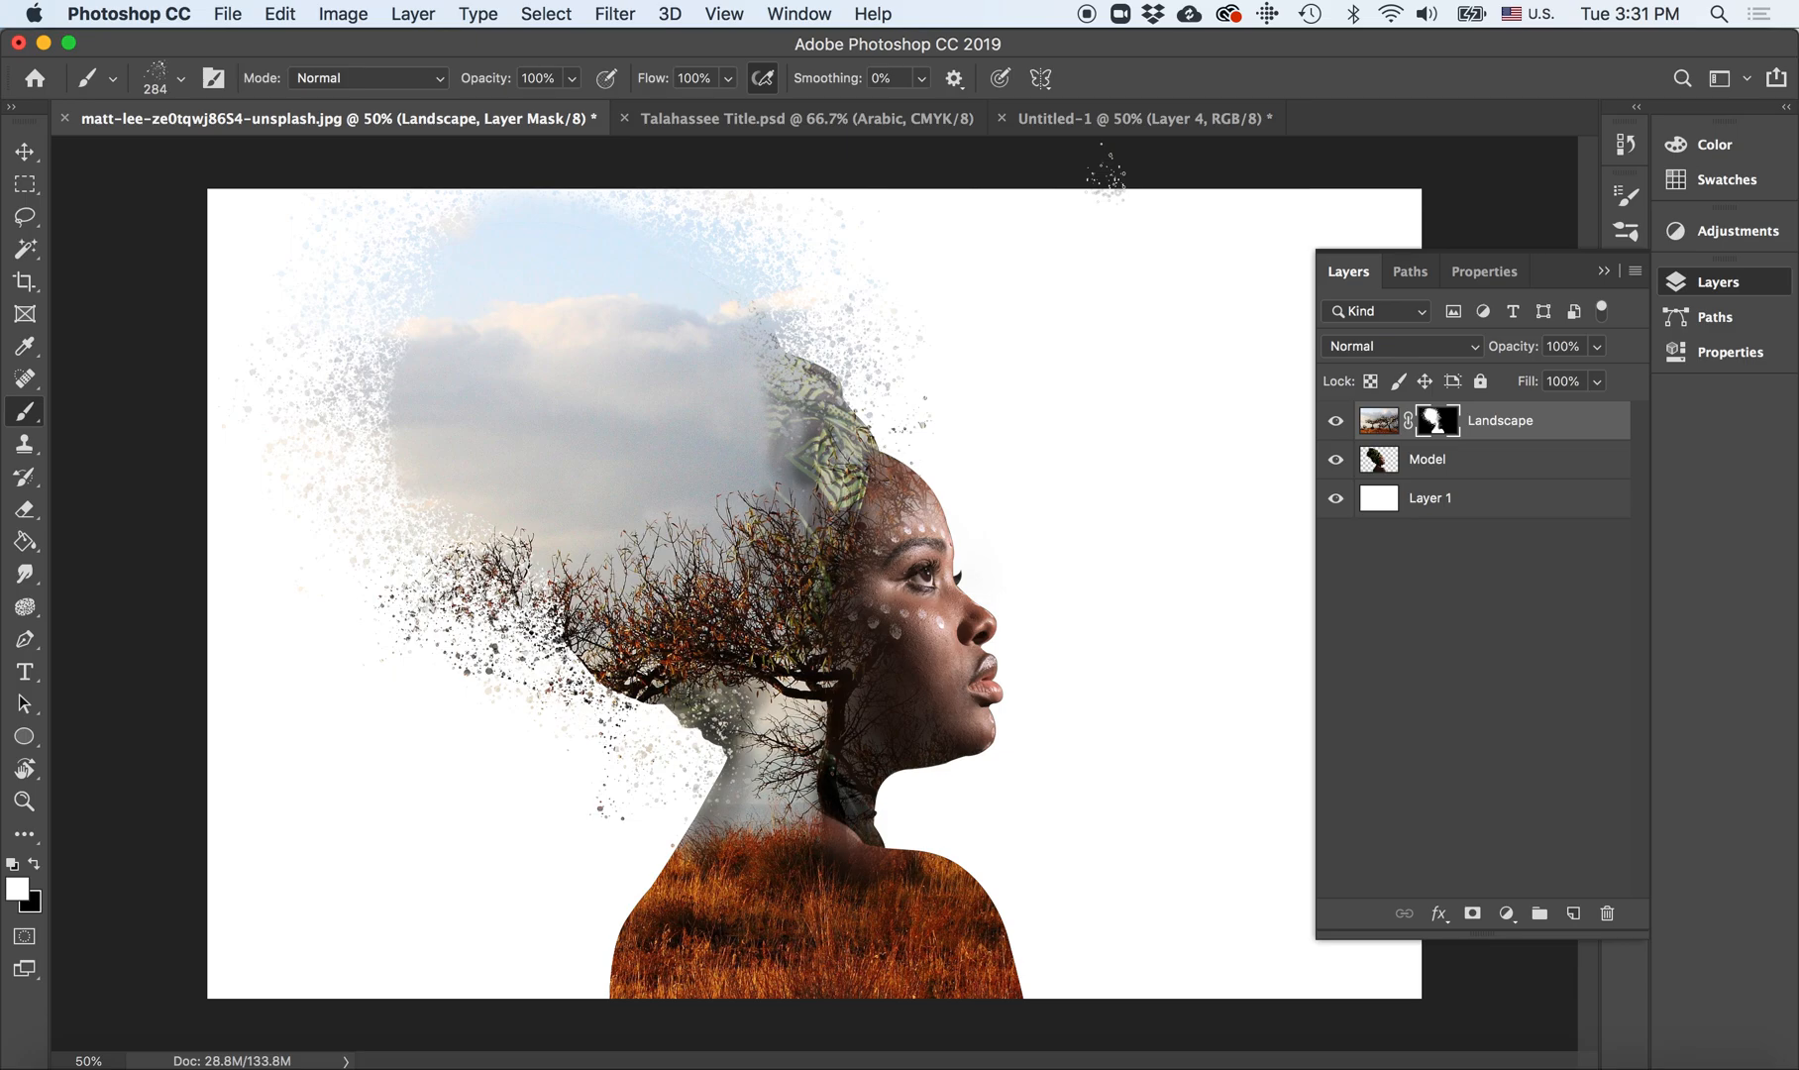
Step: Scatter white mask specks around both shoulders so grass fragments extend outward from the back and chest
mouse_move(1030, 791)
left_mouse_down()
mouse_move(1044, 924)
mouse_move(986, 833)
mouse_move(1040, 951)
left_mouse_up()
left_click_drag(566, 980, 575, 926)
mouse_move(575, 852)
left_mouse_down()
mouse_move(586, 927)
mouse_move(411, 850)
left_mouse_up()
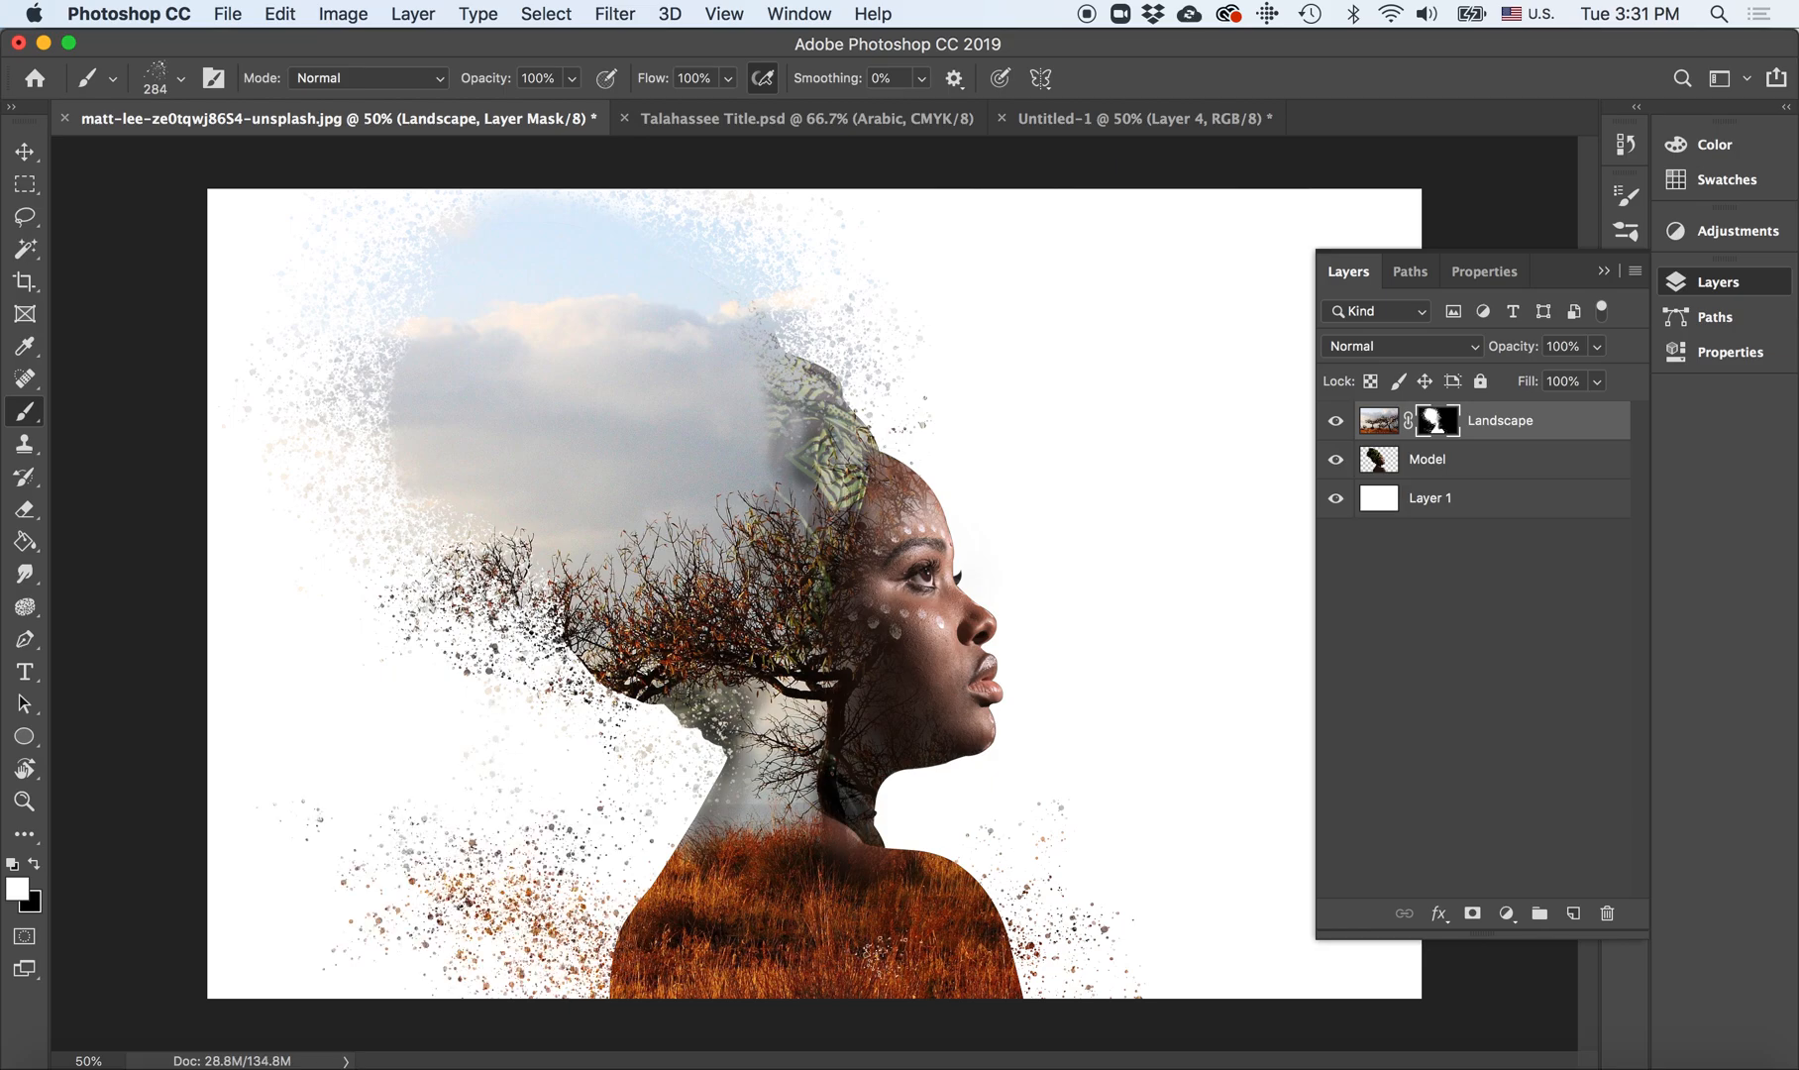
mouse_move(1035, 872)
left_mouse_down()
mouse_move(1080, 971)
mouse_move(1040, 959)
mouse_move(1039, 916)
left_mouse_up()
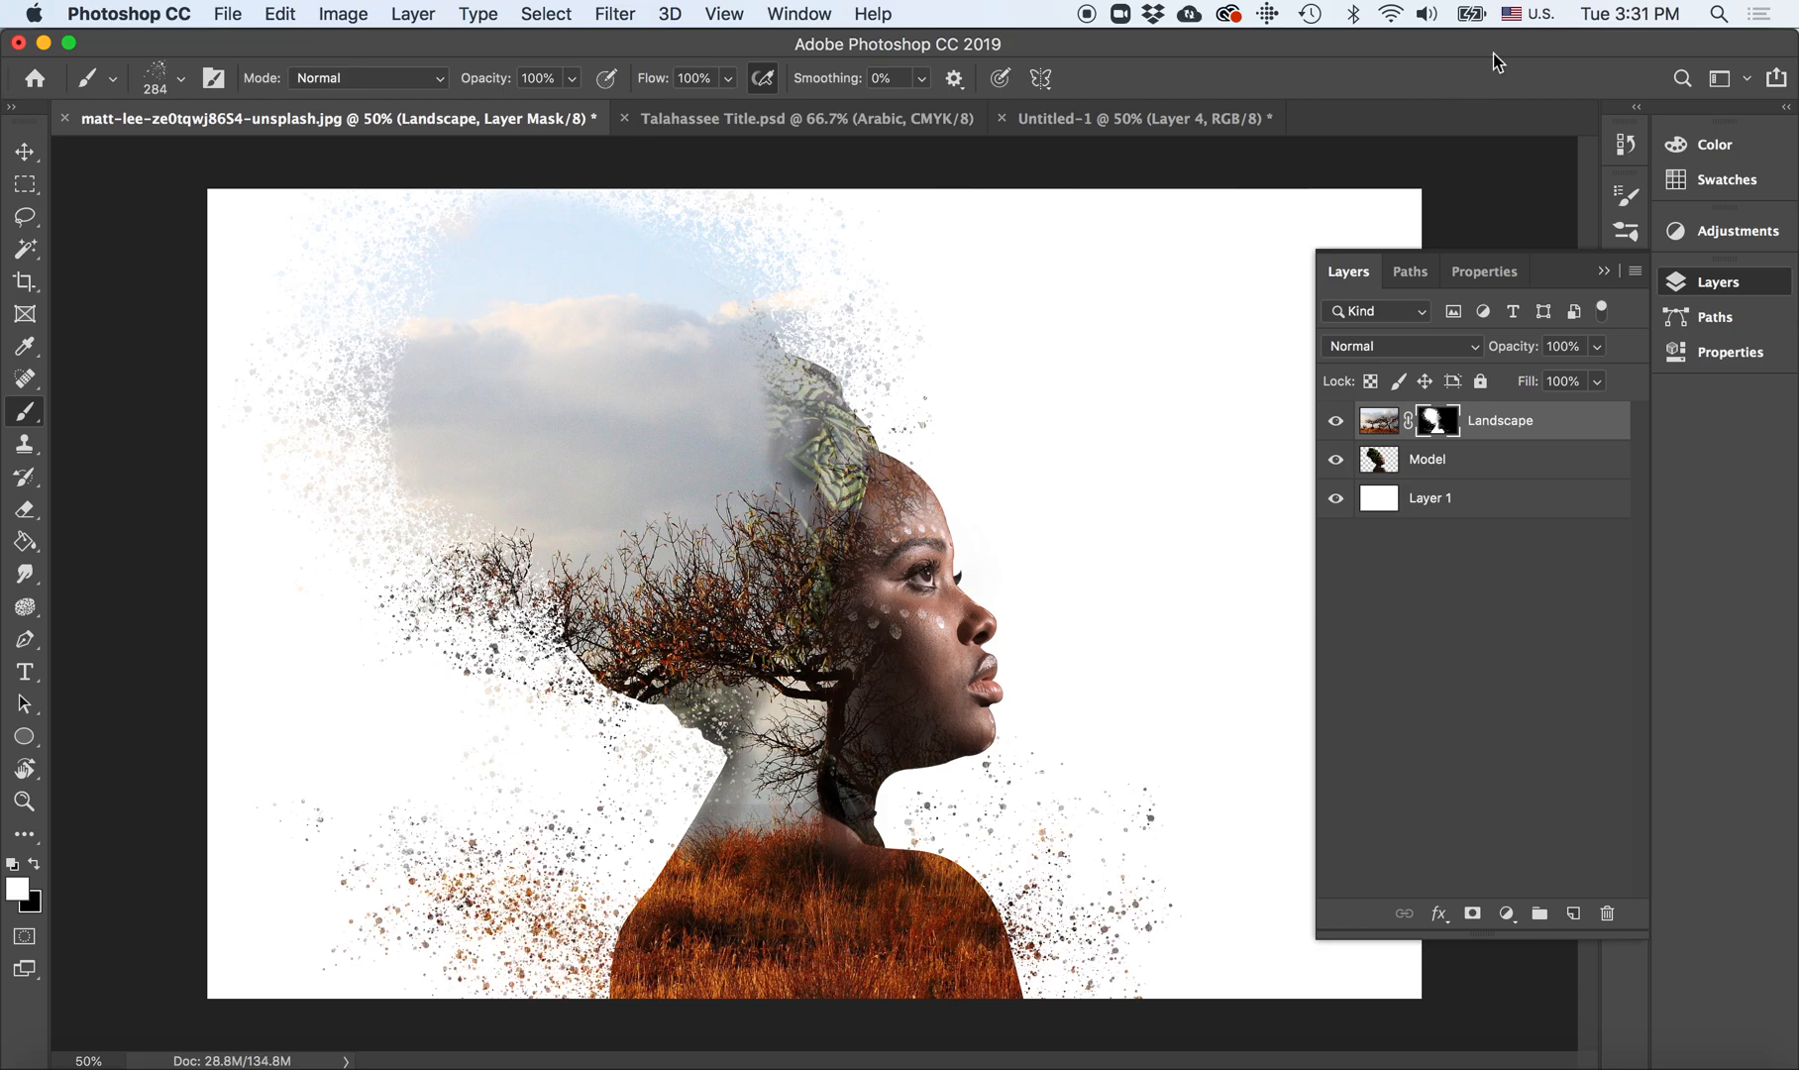
Step: Select the Landscape layer's image and switch to the Soft Round Pressure Size brush
left_click(1378, 420)
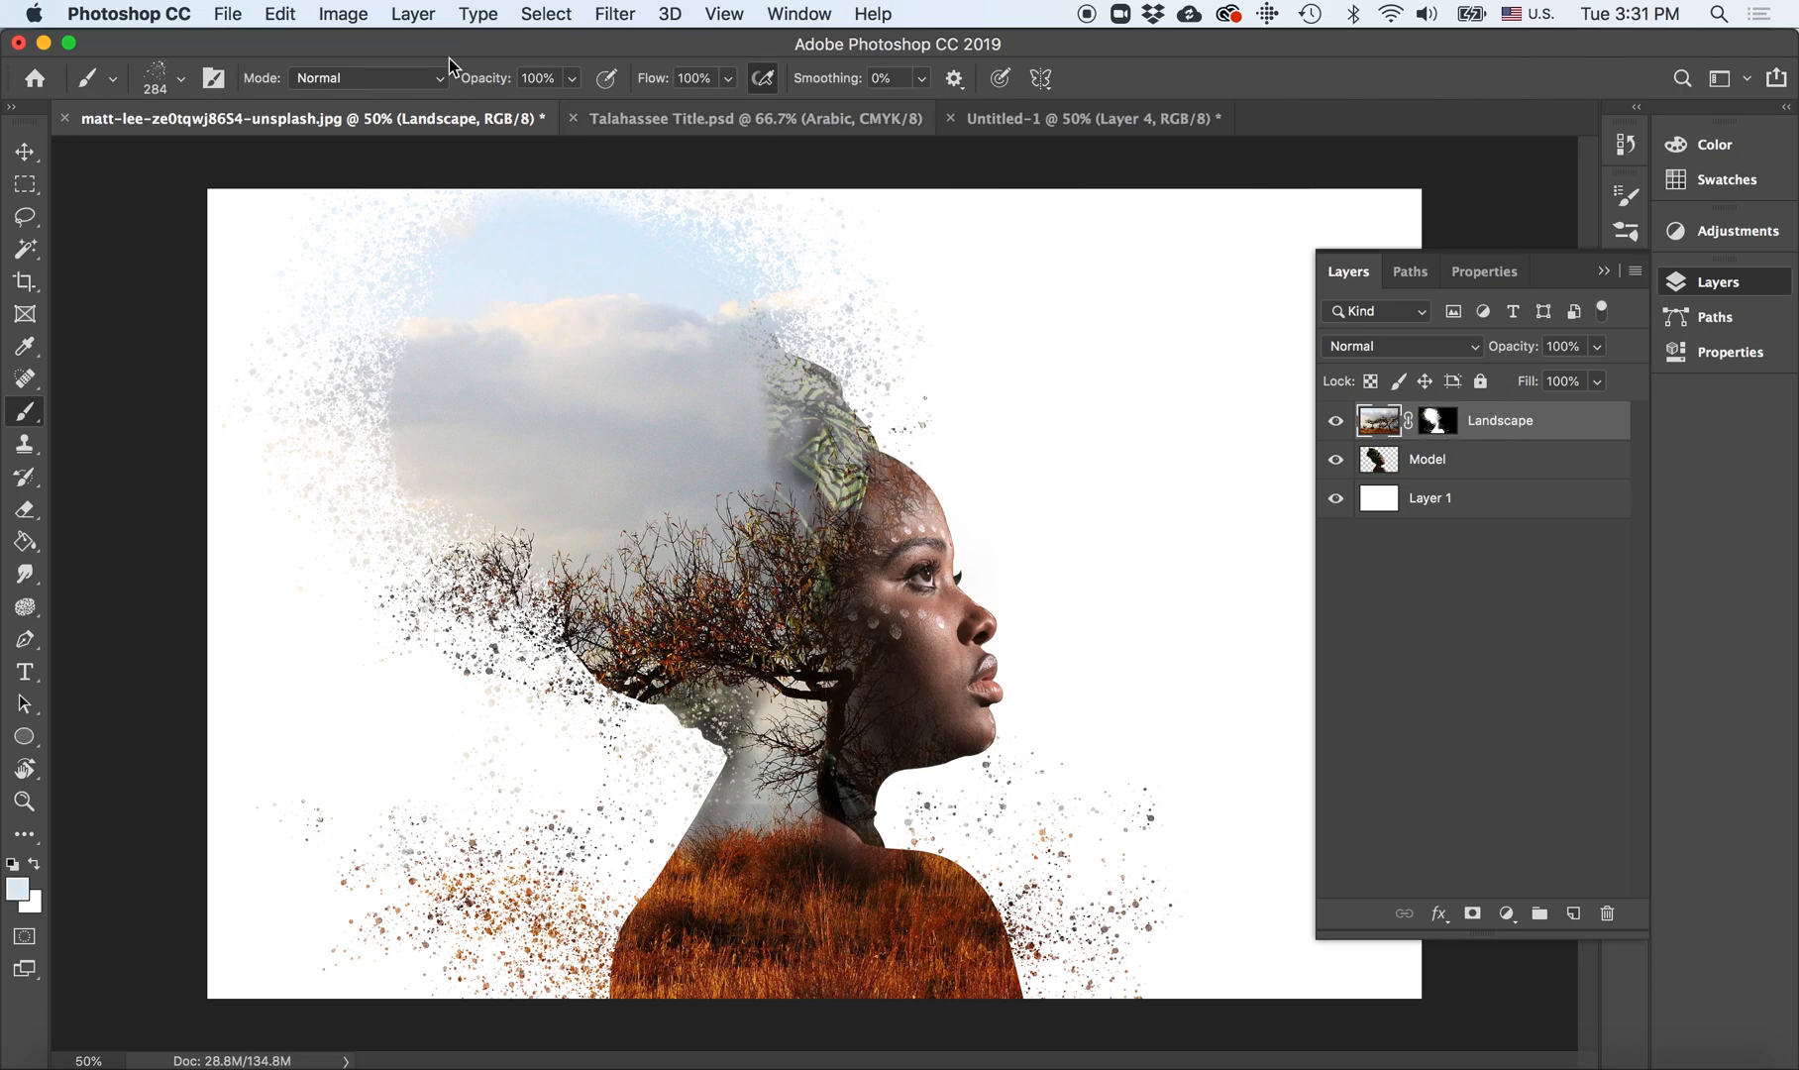
left_click(181, 79)
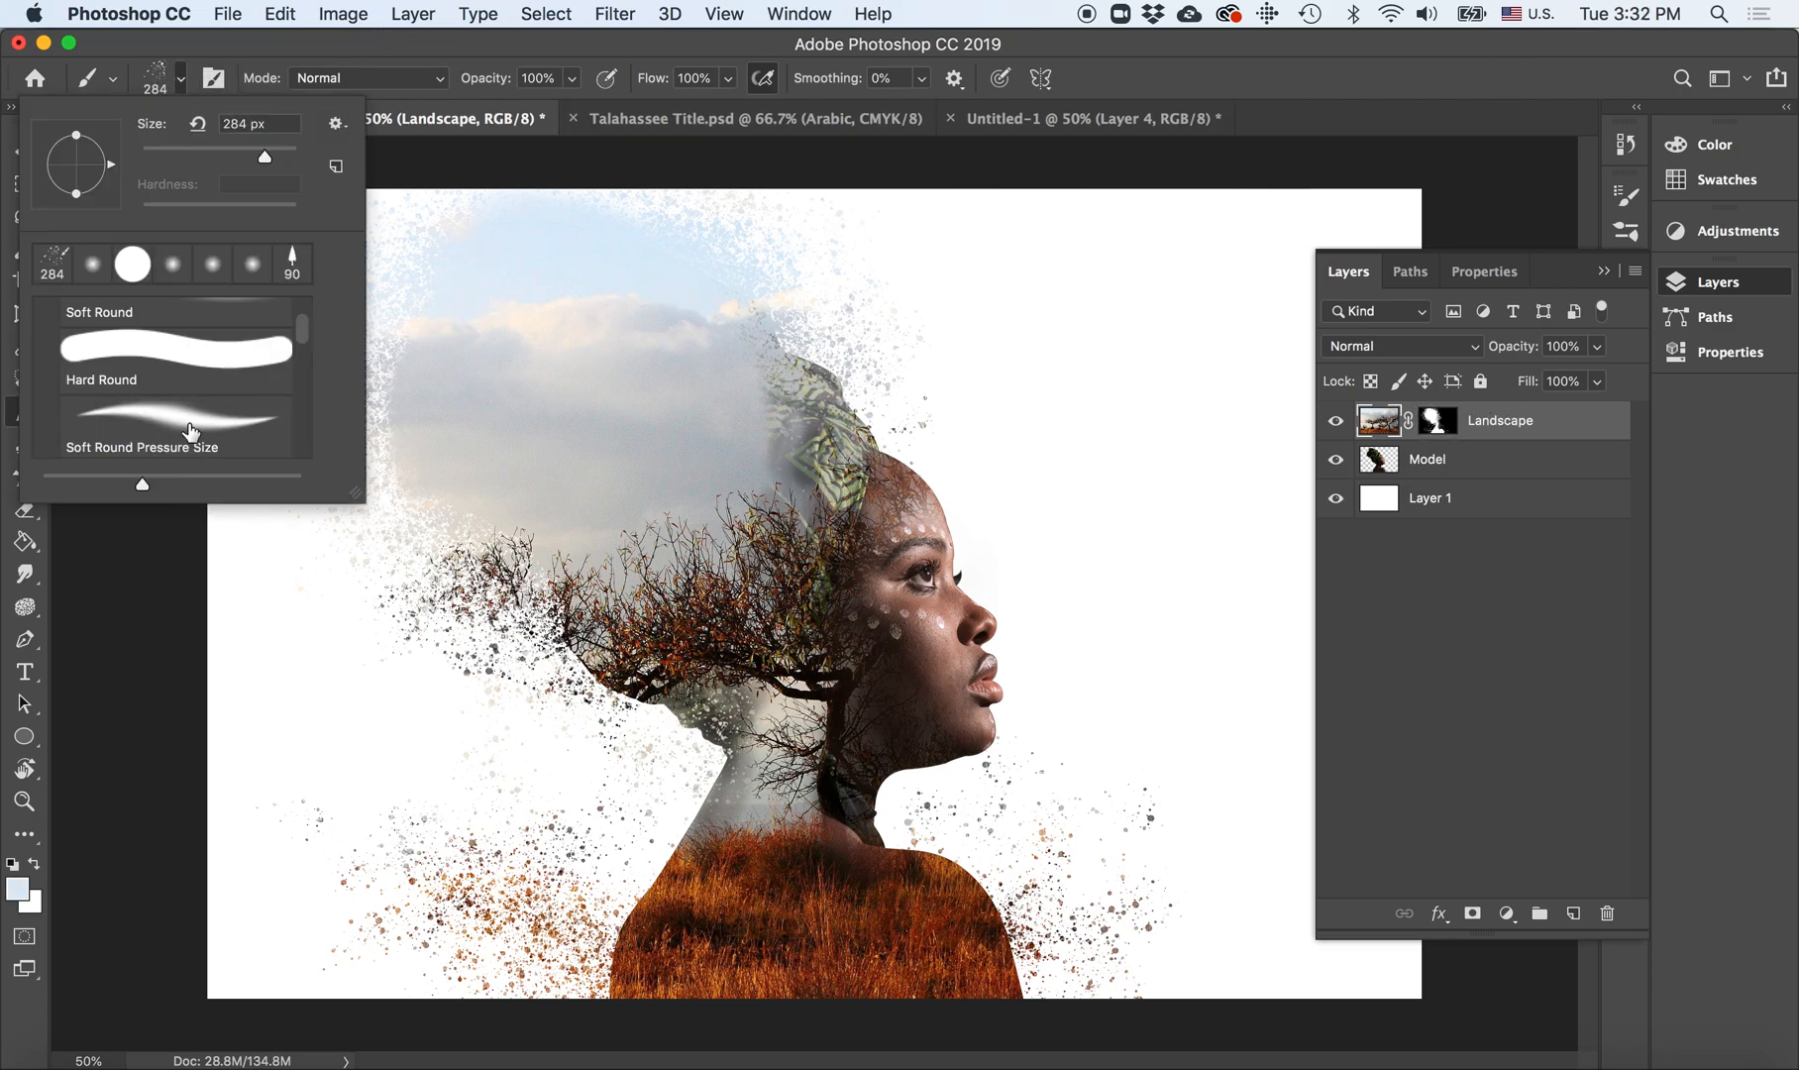
left_click(184, 426)
Step: Try painting white over the rear shoulder directly on the Landscape layer's image
left_click(634, 946)
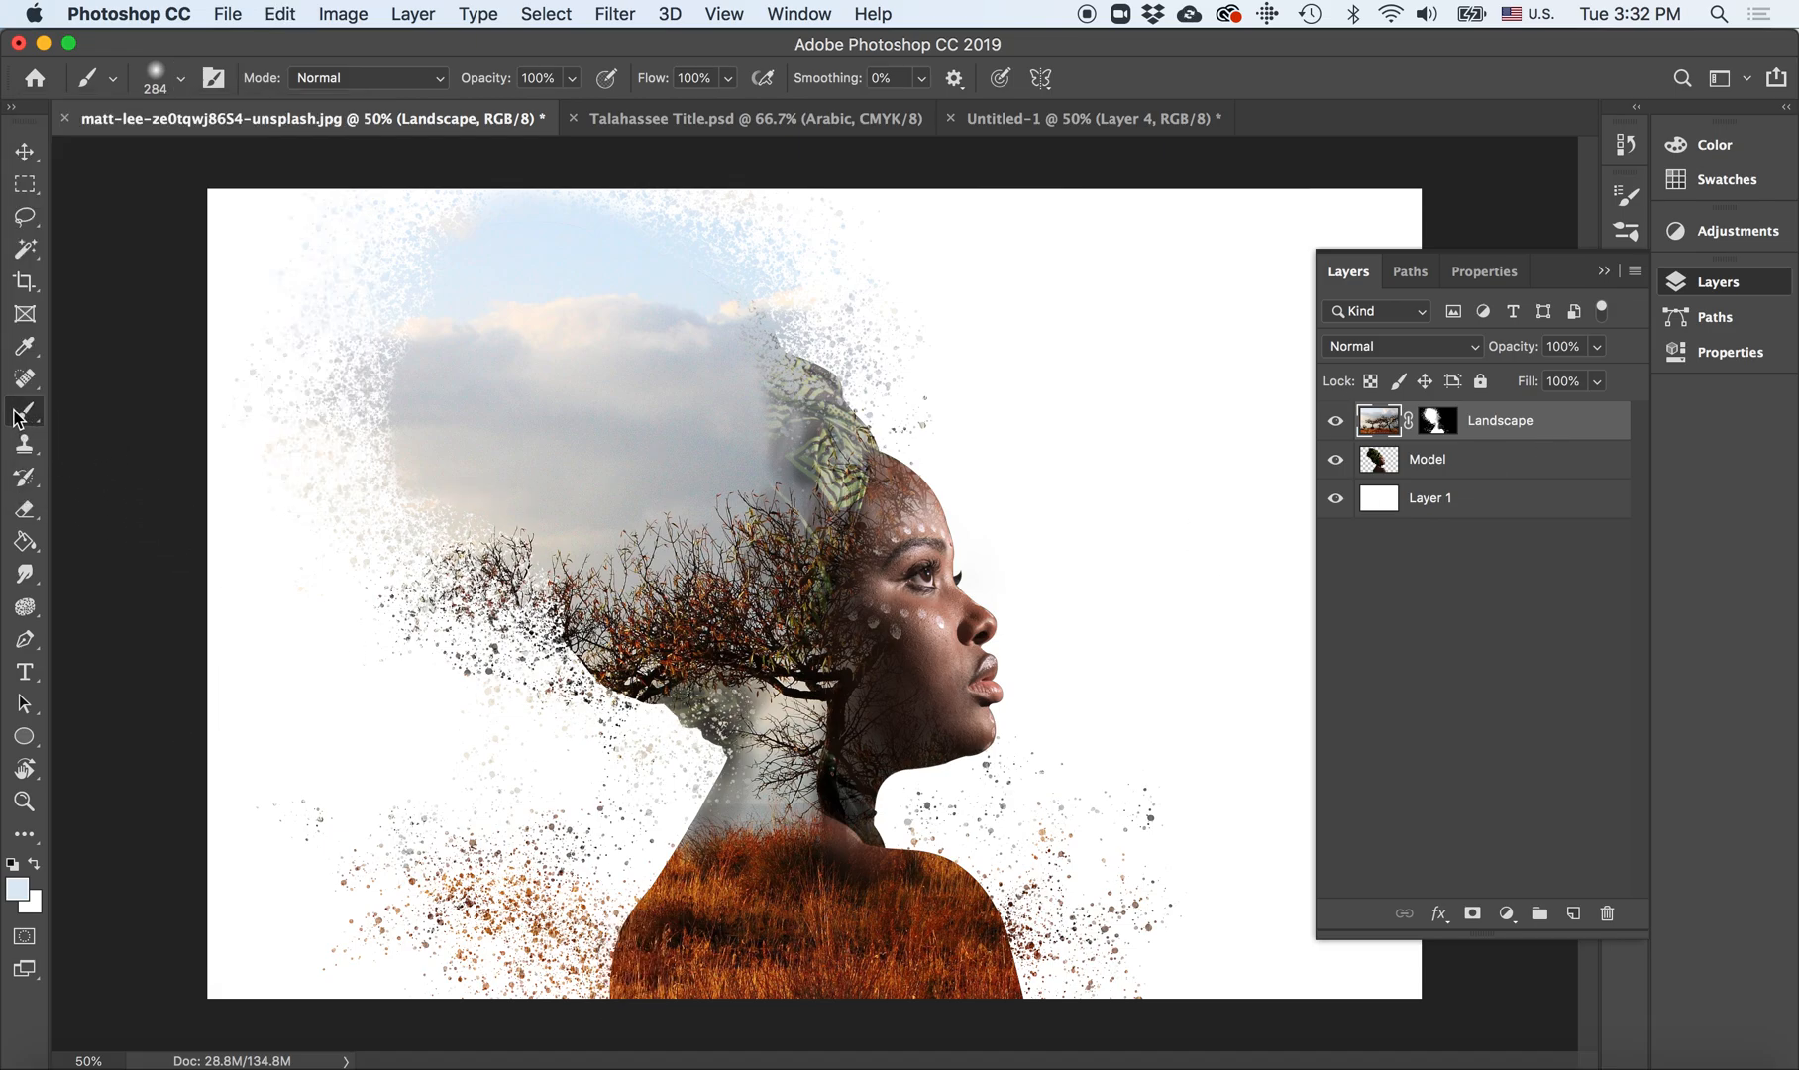
left_click(34, 864)
left_click_drag(644, 921, 632, 976)
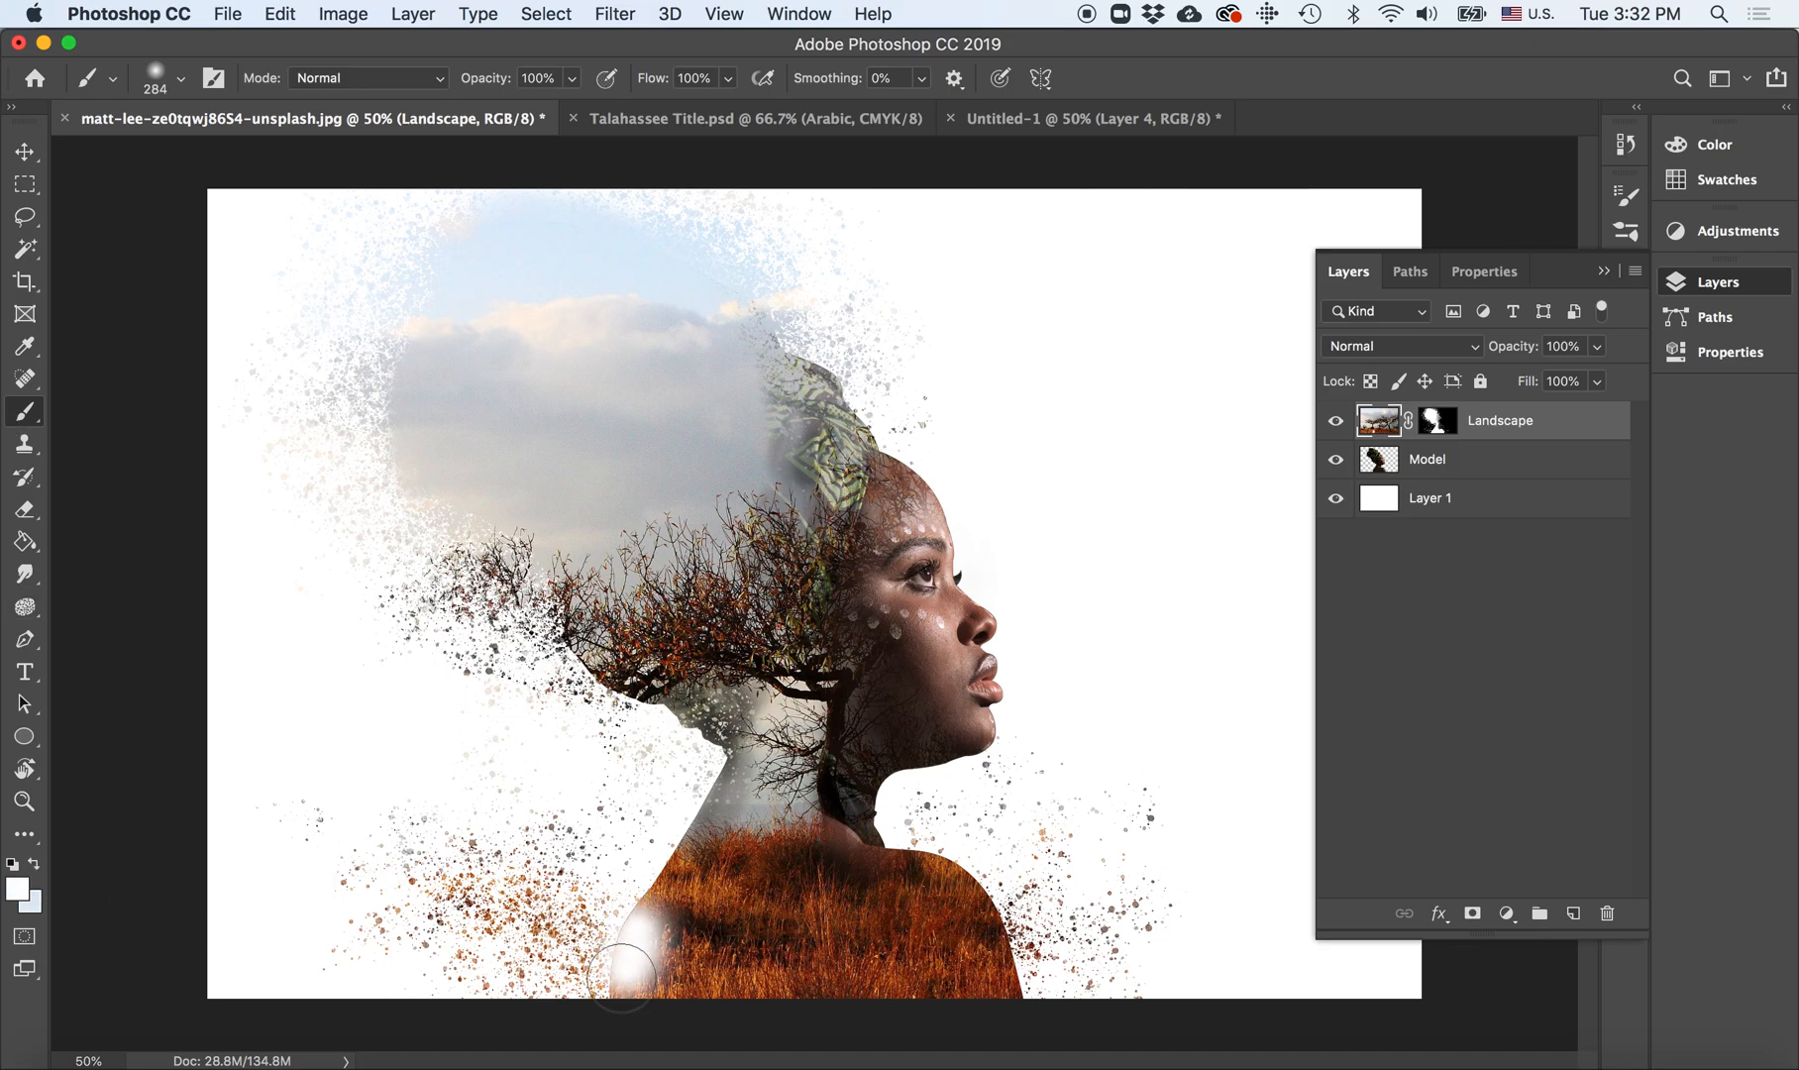
Step: Undo the white shoulder stroke and paint white on the Landscape mask to spread the grass softly past both shoulders
left_click(1434, 423)
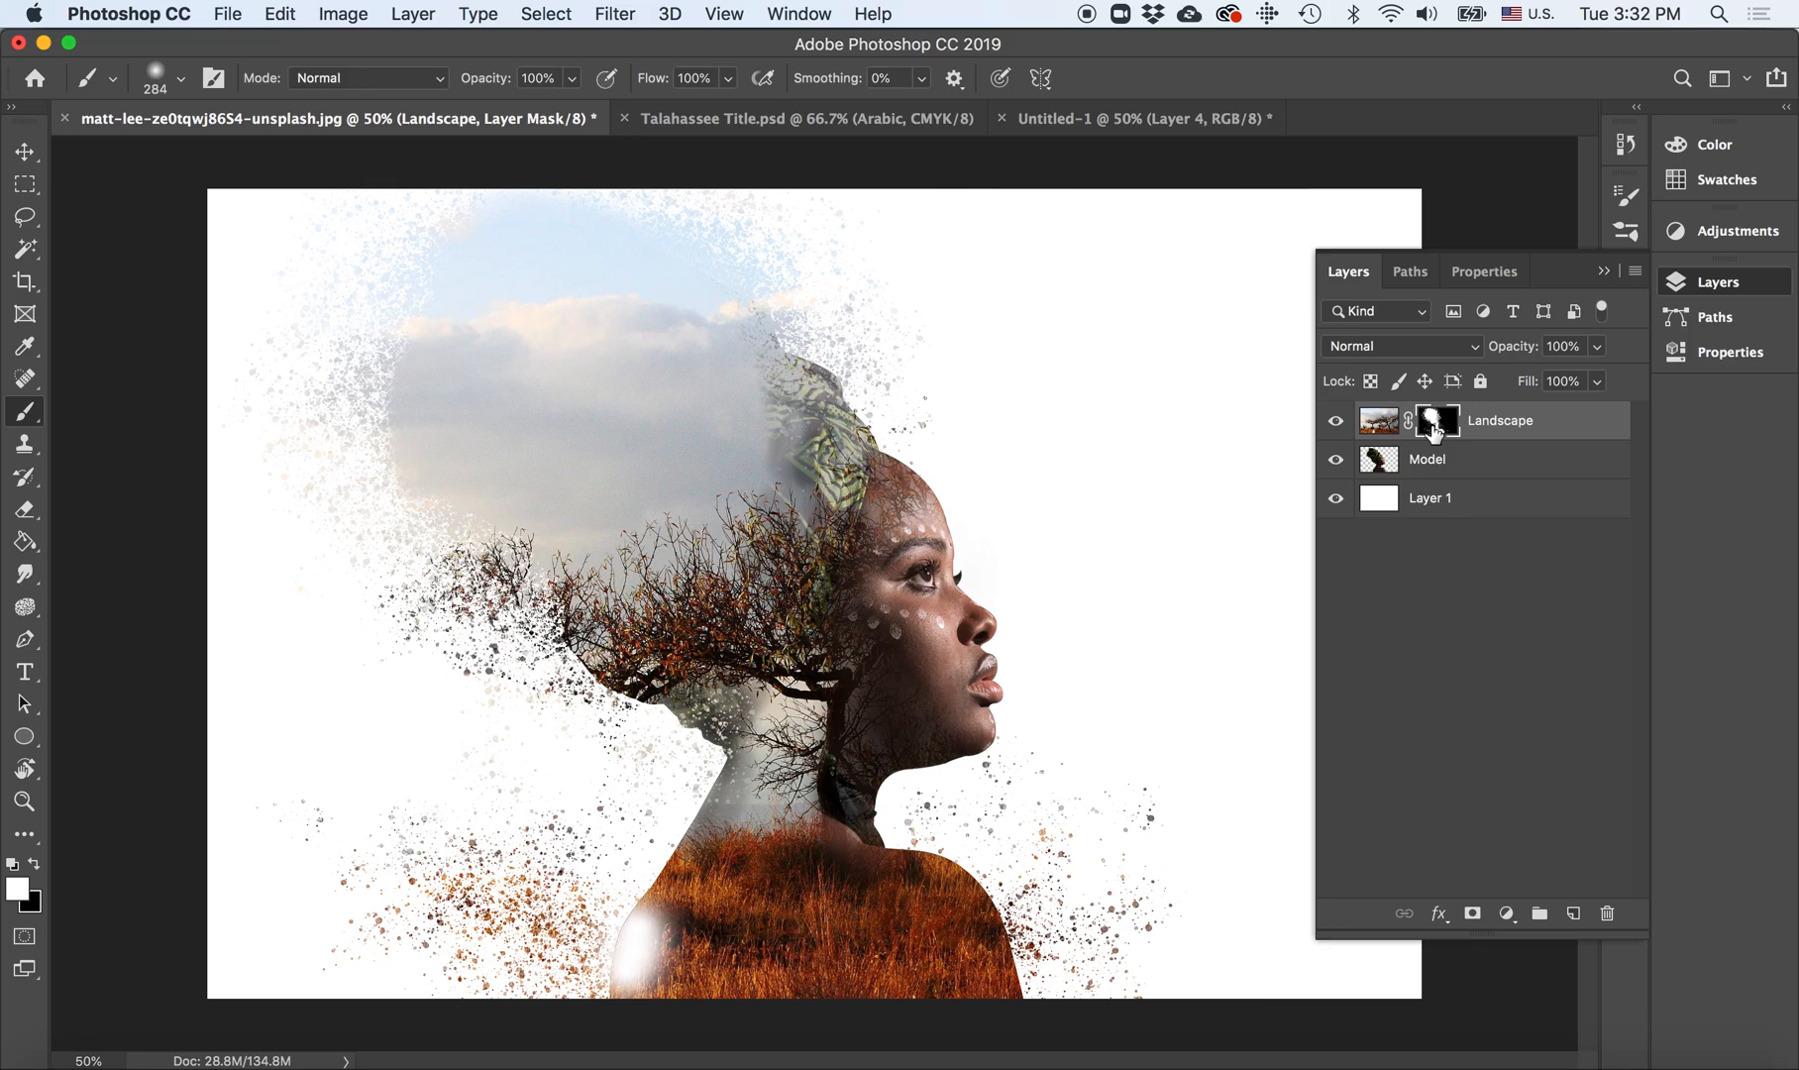
key("super+z")
mouse_move(611, 989)
left_mouse_down()
mouse_move(605, 951)
mouse_move(639, 913)
mouse_move(716, 894)
mouse_move(683, 897)
mouse_move(669, 872)
mouse_move(580, 988)
mouse_move(544, 991)
mouse_move(654, 877)
mouse_move(719, 850)
left_mouse_up()
mouse_move(970, 928)
left_mouse_down()
mouse_move(1043, 1008)
mouse_move(932, 892)
mouse_move(903, 890)
mouse_move(957, 896)
mouse_move(997, 978)
left_mouse_up()
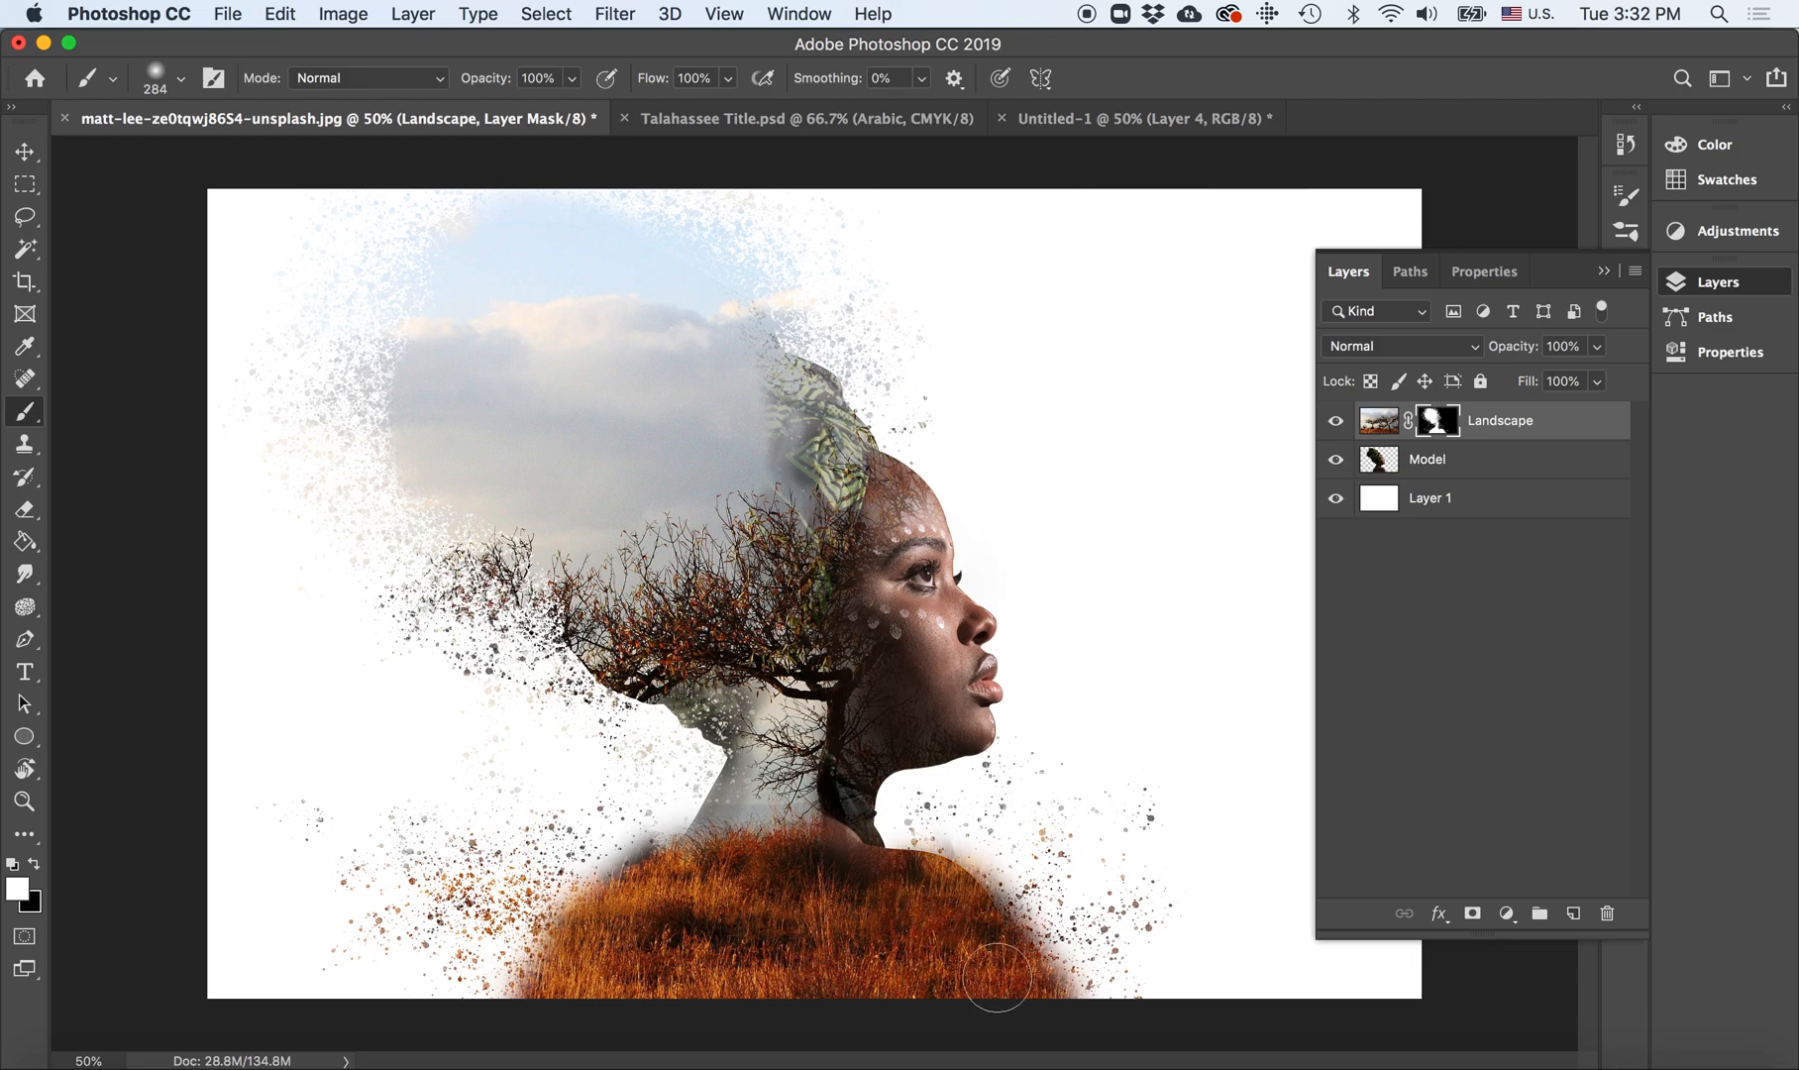
left_click_drag(704, 837, 718, 849)
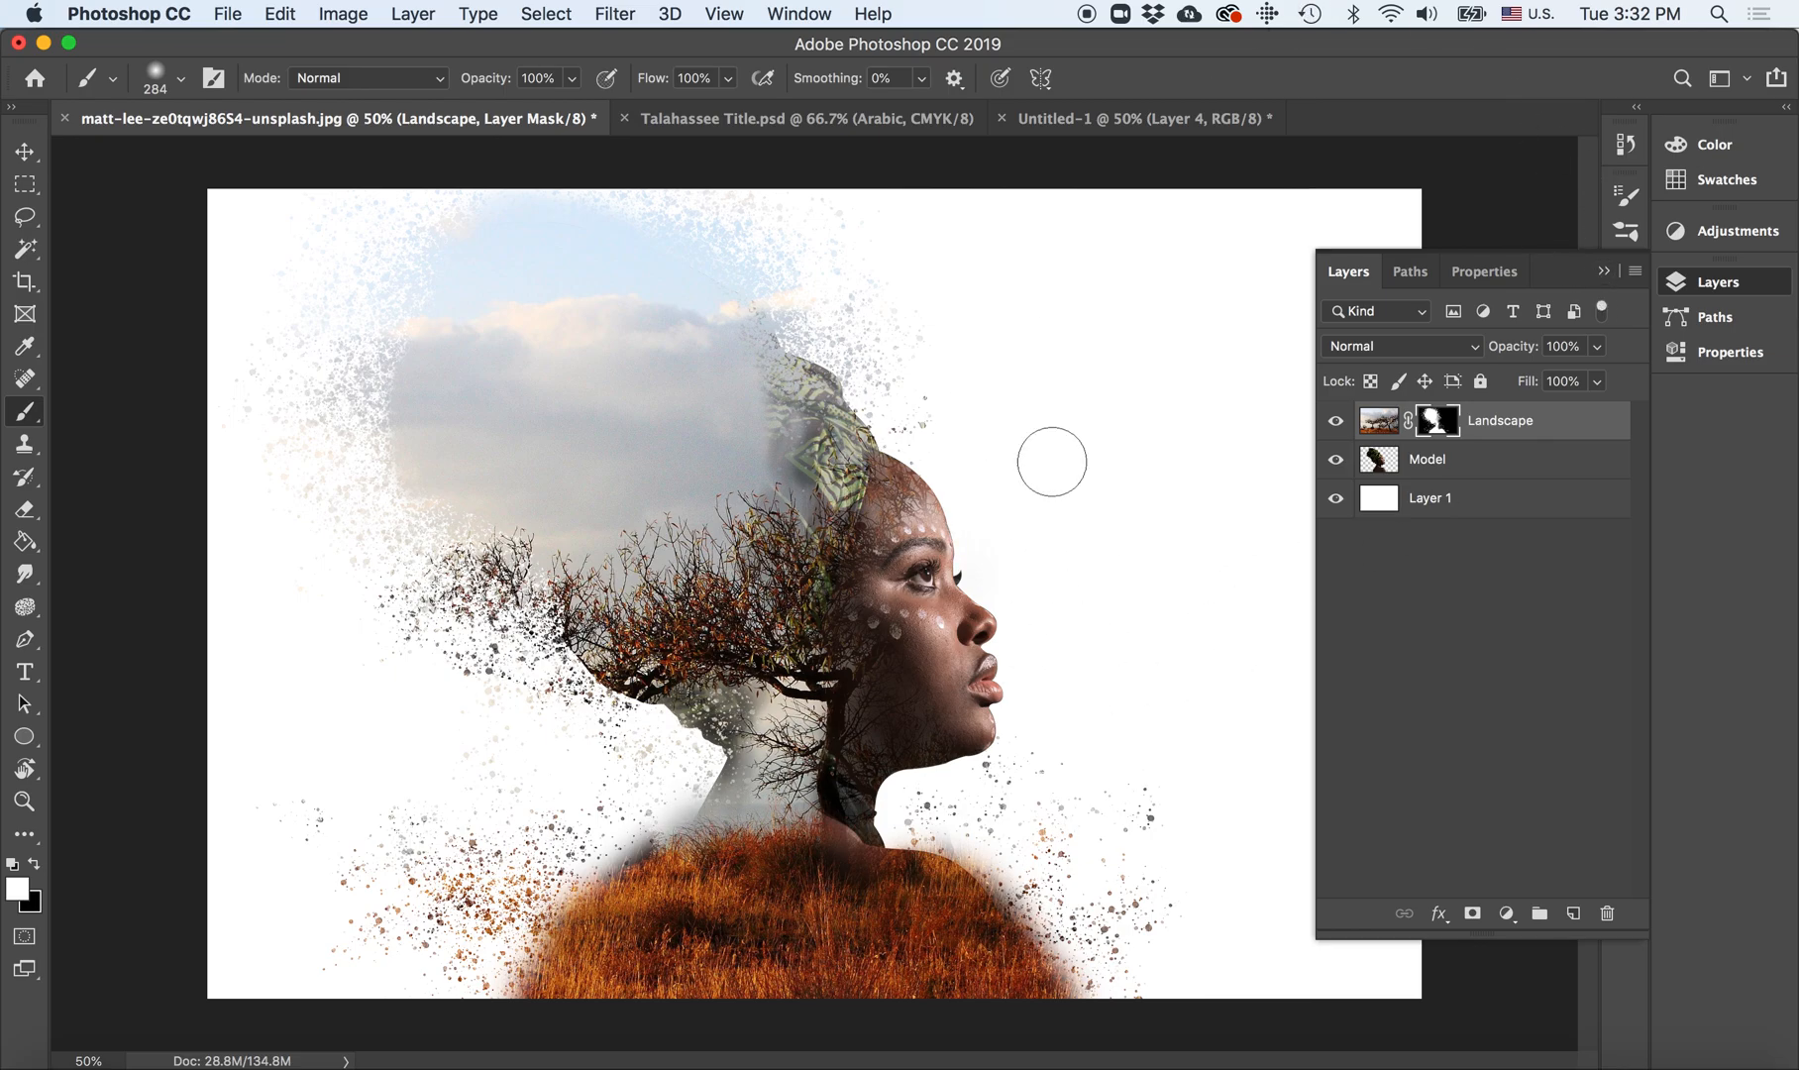
Step: Select Layer 1 and fill the background with light blue using the Paint Bucket
left_click(1478, 510)
key("g")
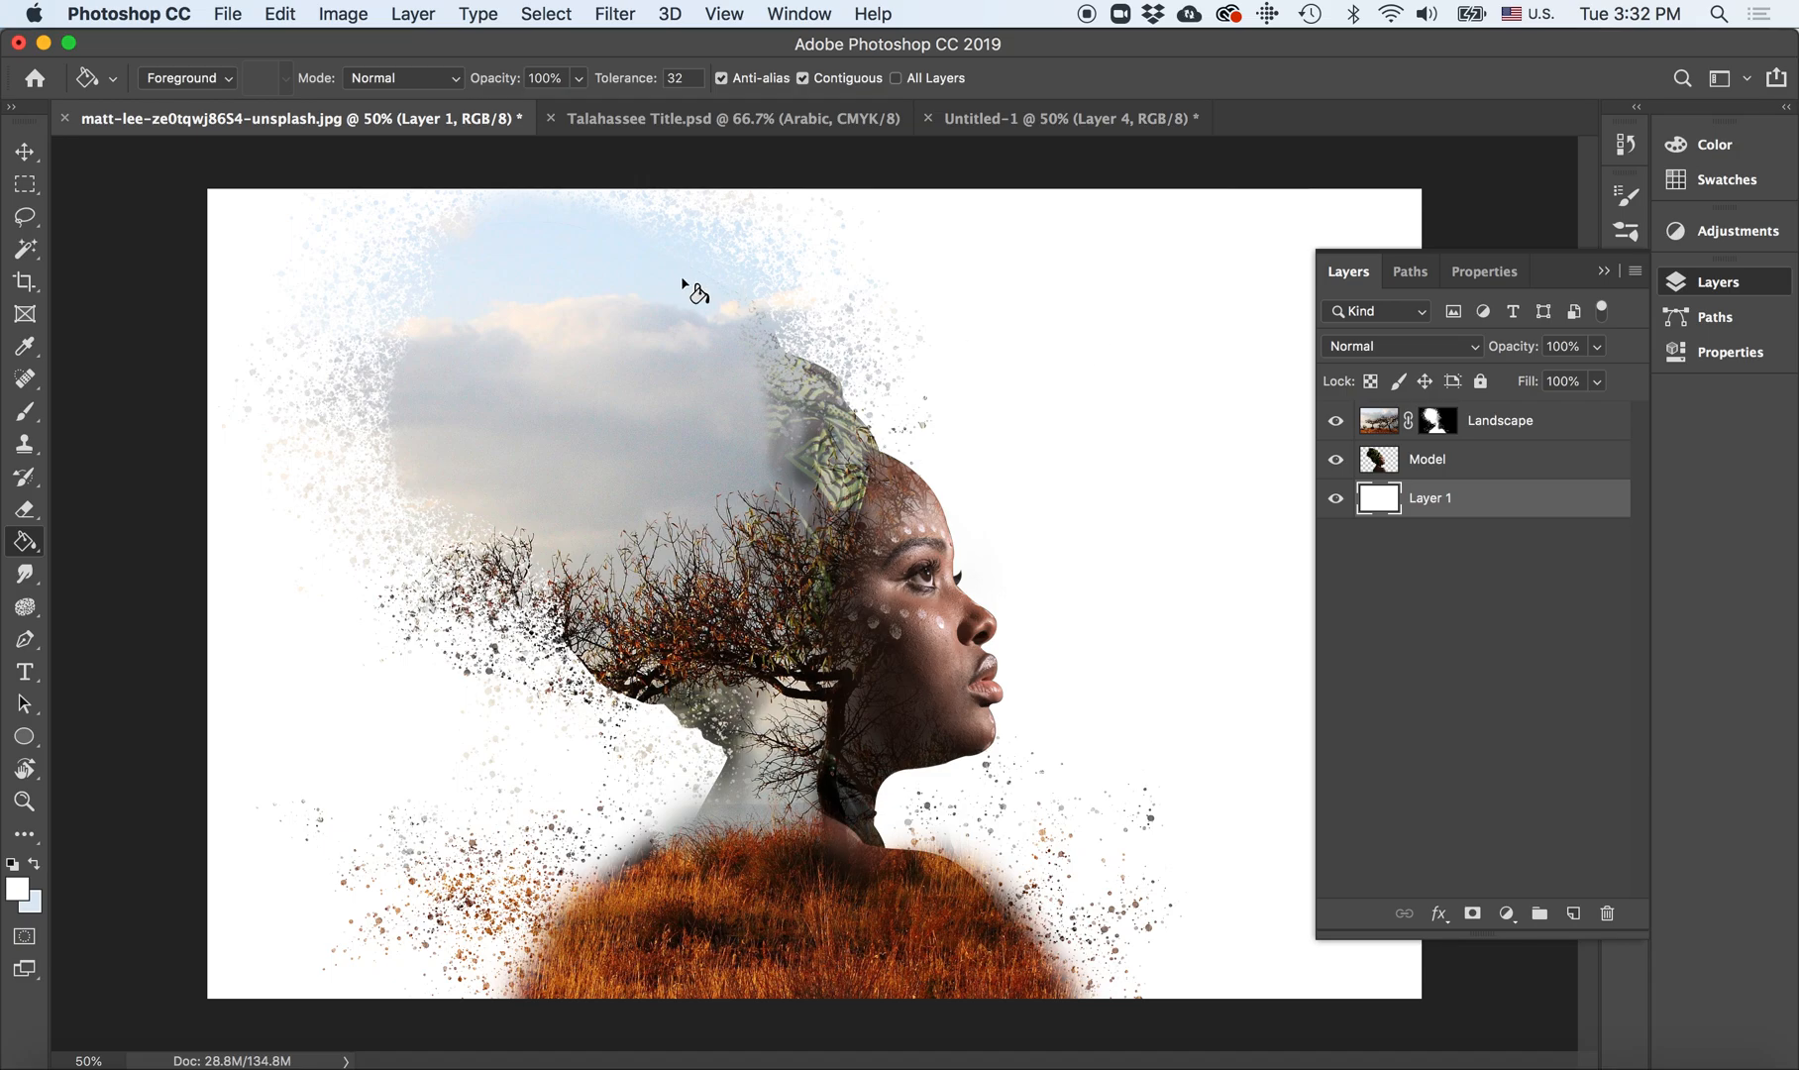
left_click(1155, 561)
Step: Try a dark brown sampled from the grass on Layer 1, undo it, and fill with a muted brown sampled near the headwrap
left_click(858, 947, "alt")
left_click(1122, 555)
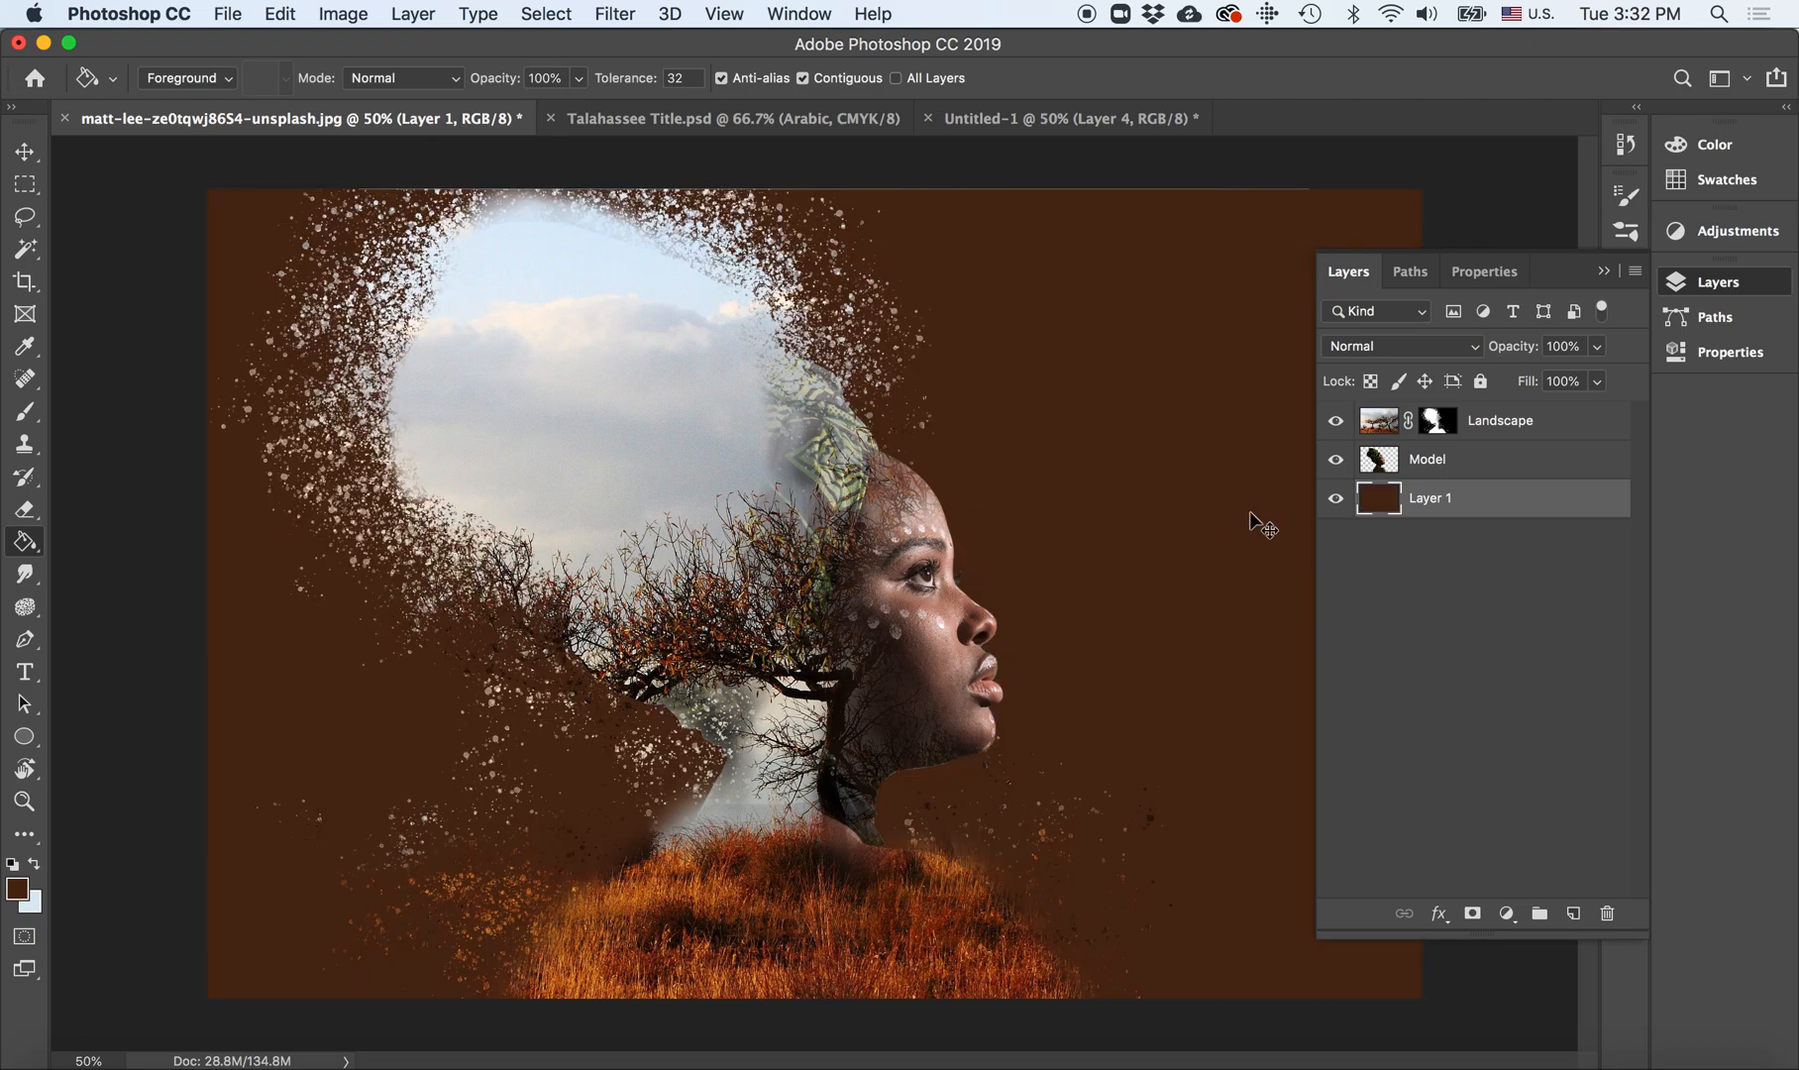
key("super+z")
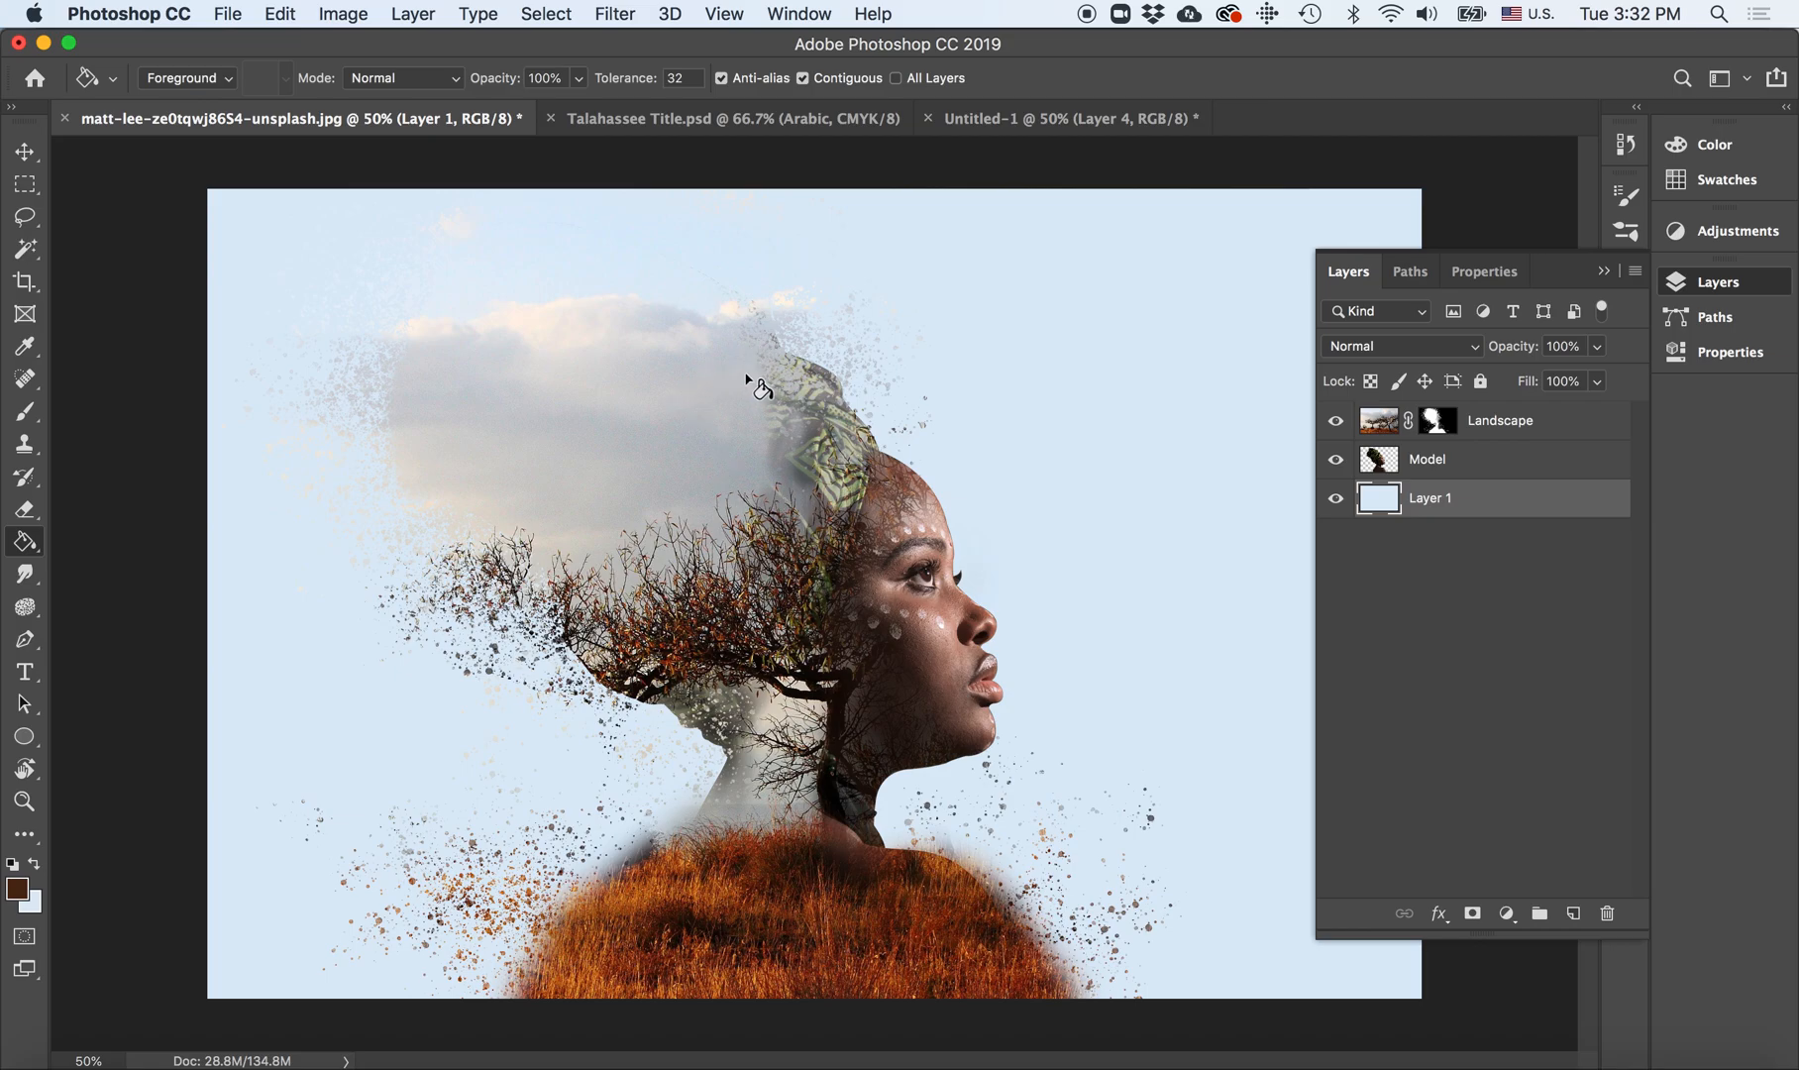
left_click(830, 433, "alt")
left_click(998, 422)
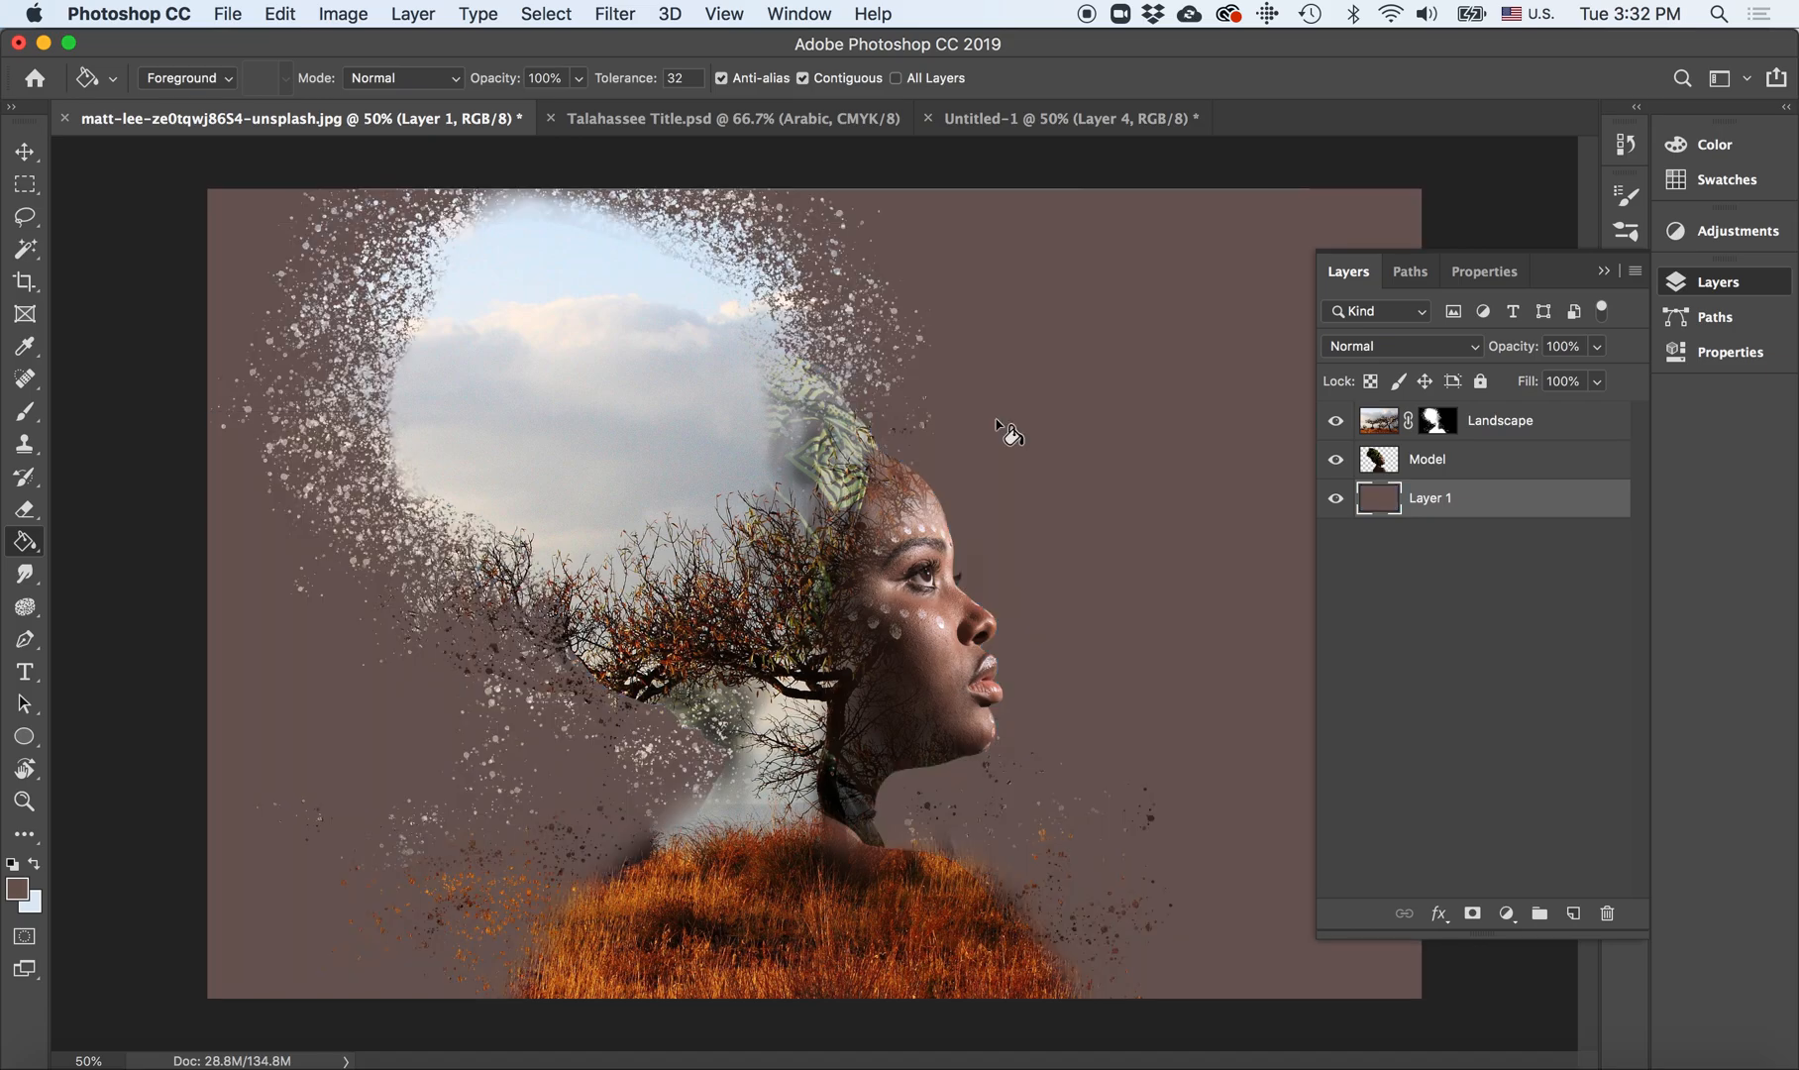
Step: Sample a green from the headwrap, lighten it in the Color Picker, and fill Layer 1 with it
left_click(852, 494, "alt")
left_click(18, 888)
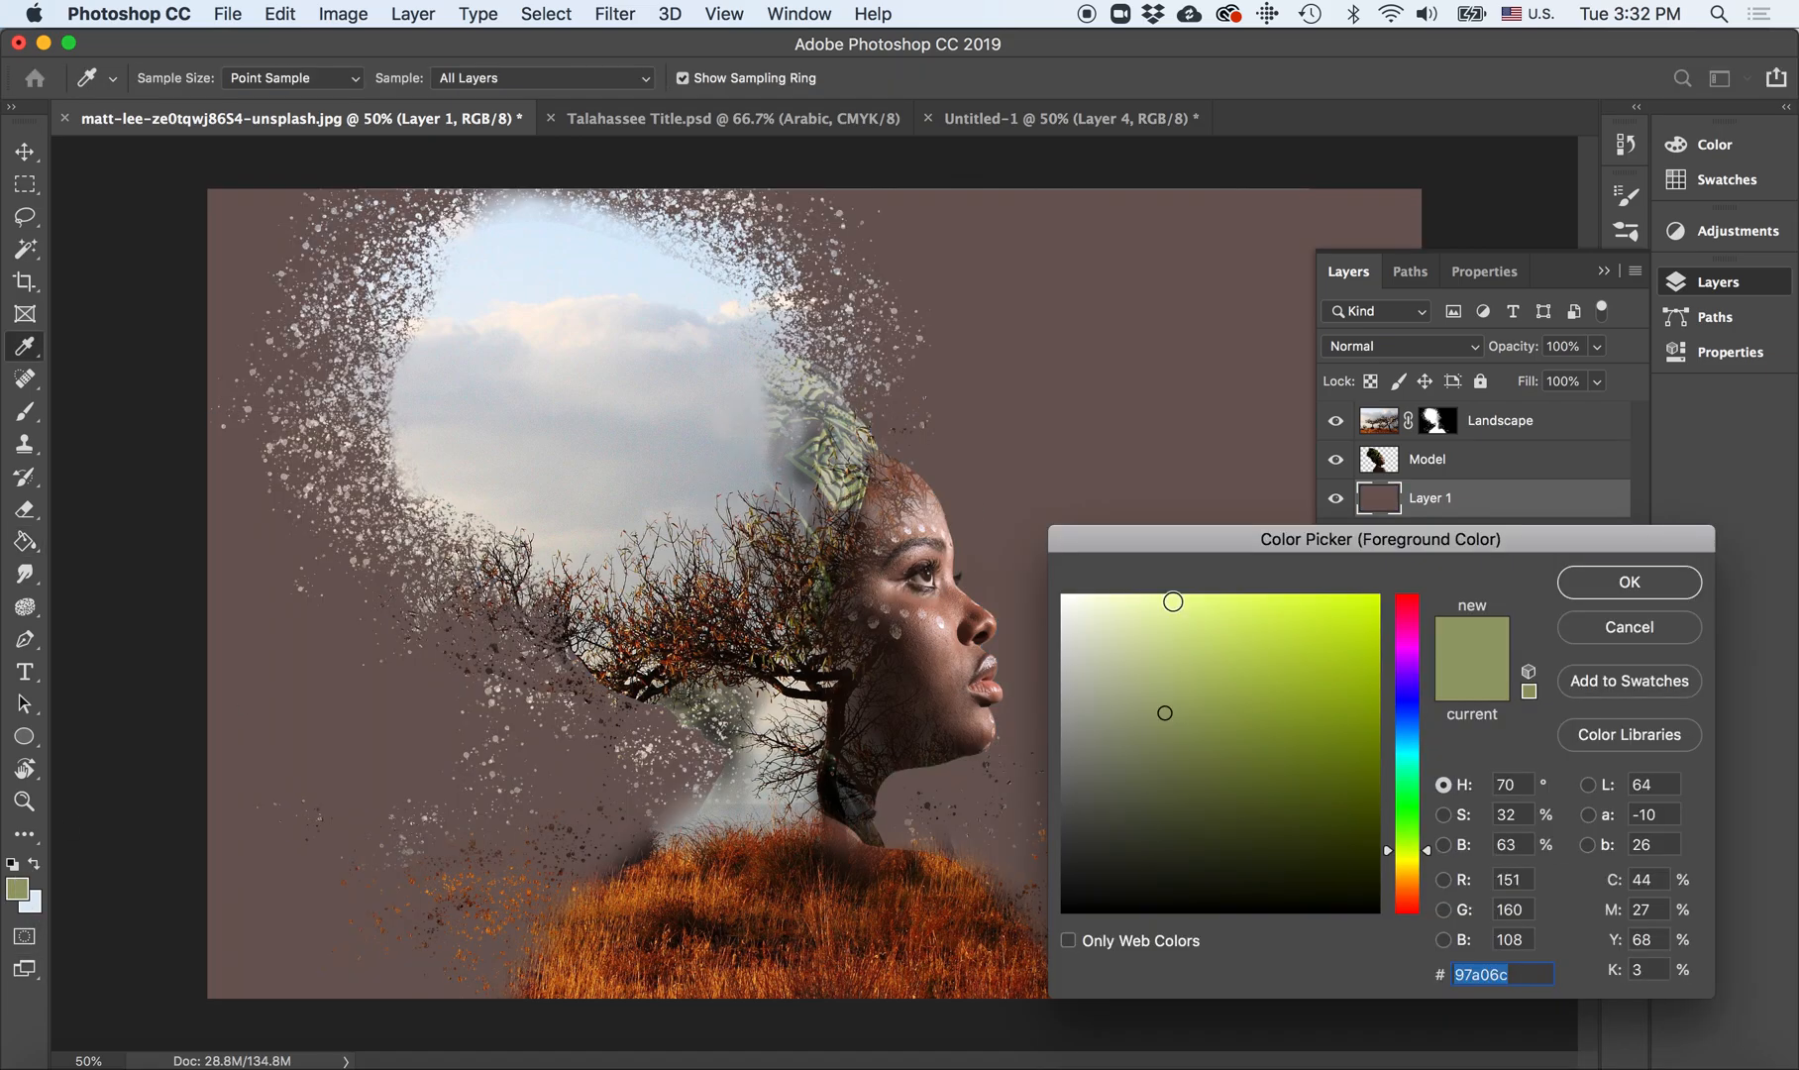
left_click_drag(1141, 653, 1133, 649)
left_click(1582, 583)
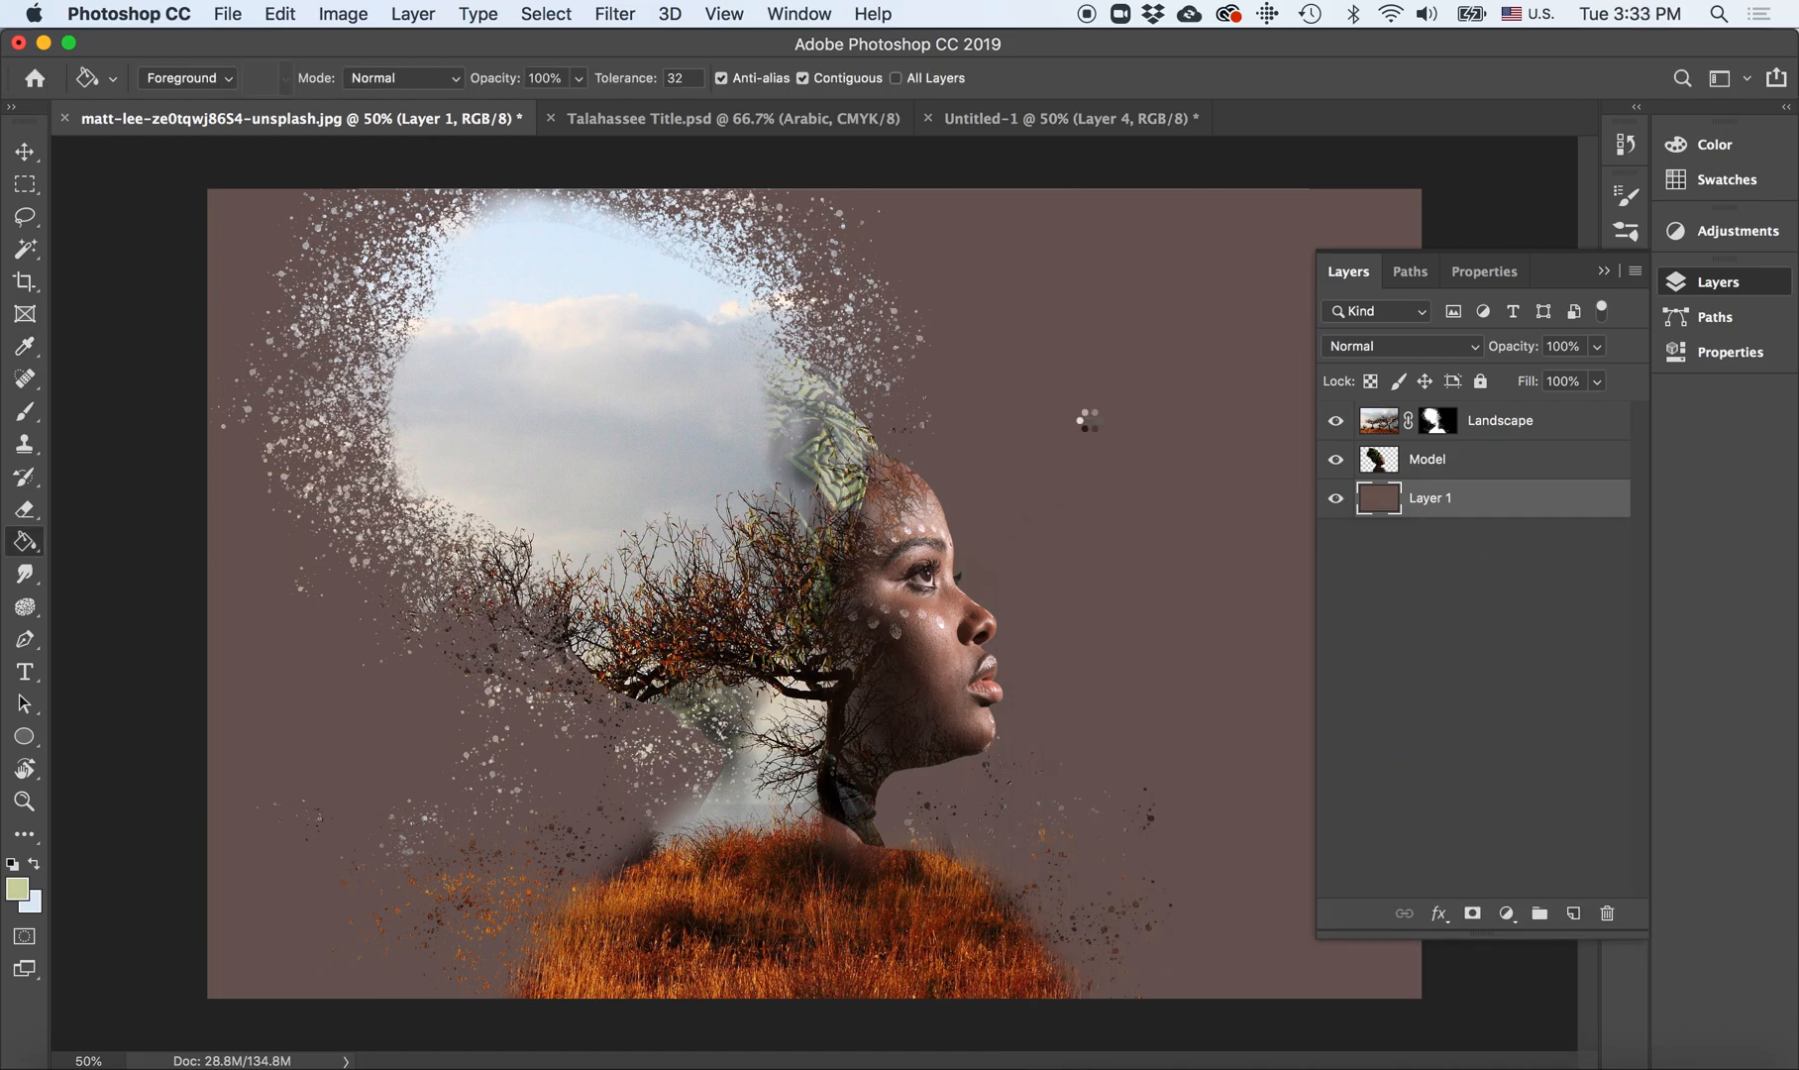
left_click(1090, 428)
Step: Fill Layer 1 with light blue sampled from the sky, and replace it with a pale cream sampled from the clouds
left_click(691, 283, "alt")
left_click(998, 439)
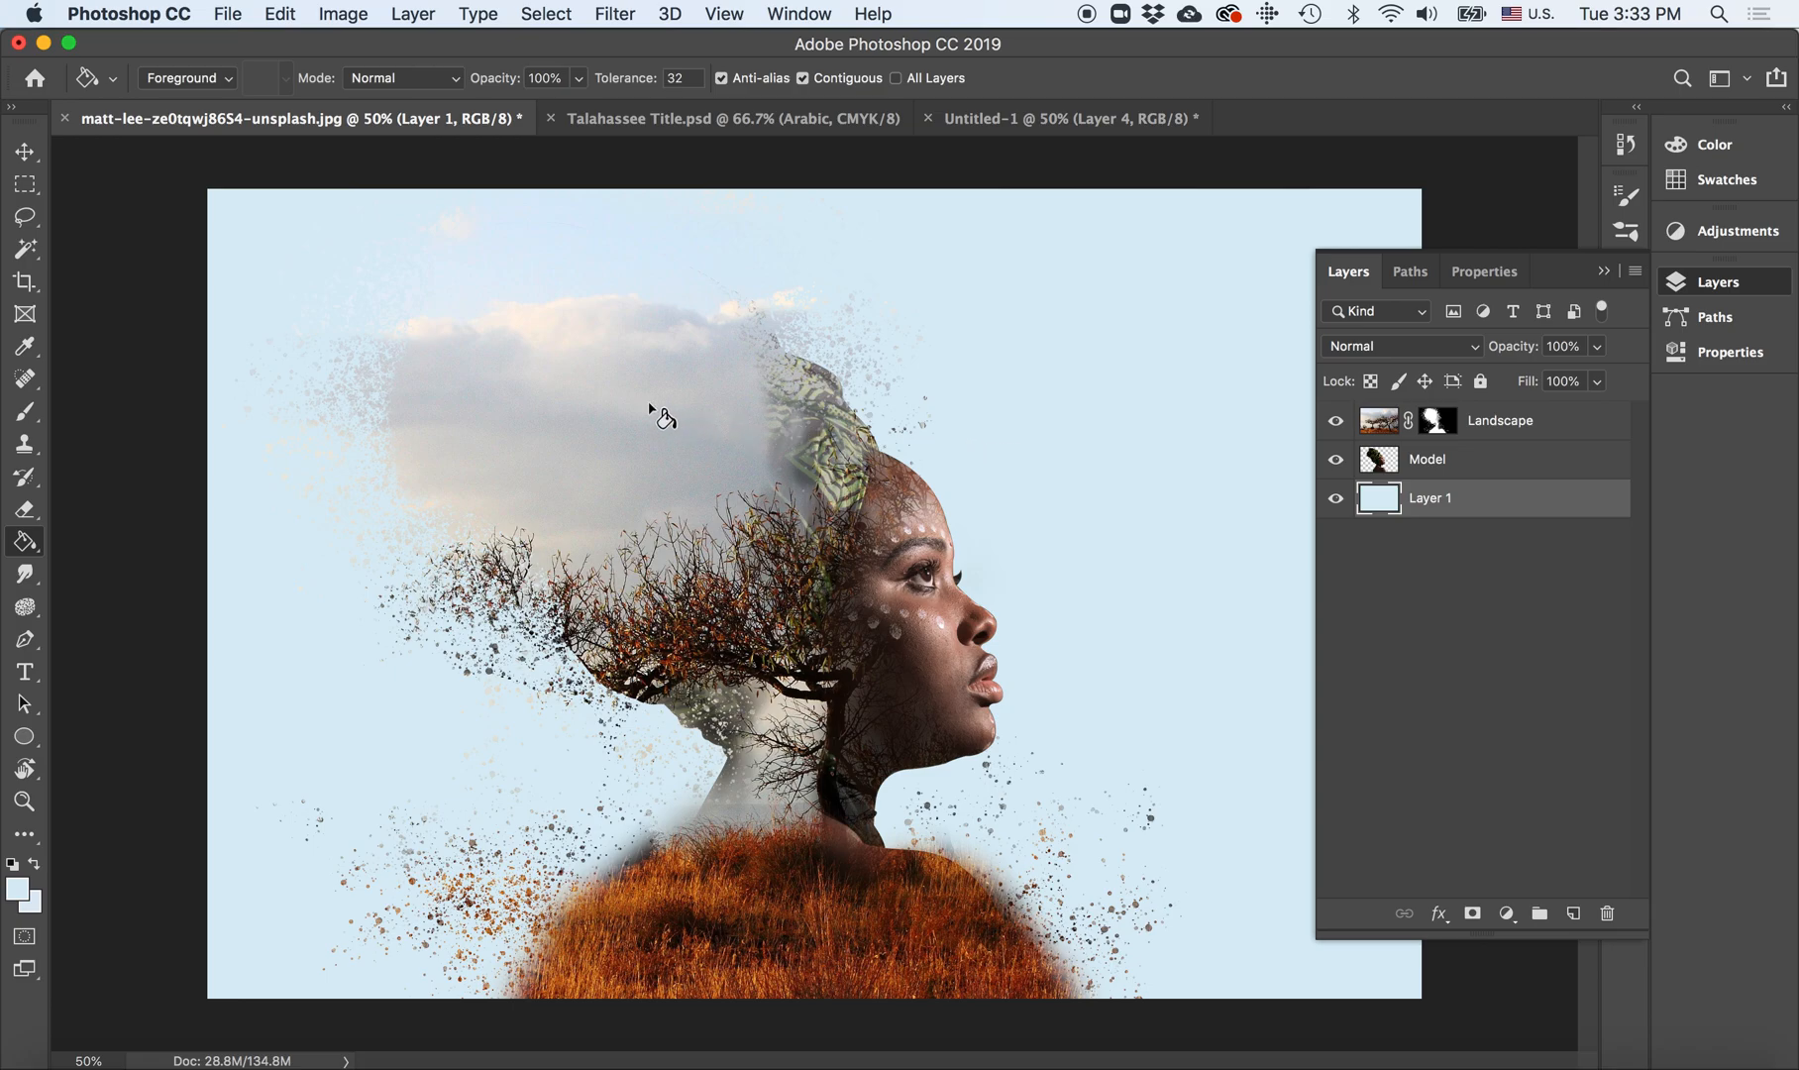
left_click(530, 325, "alt")
left_click(1160, 404)
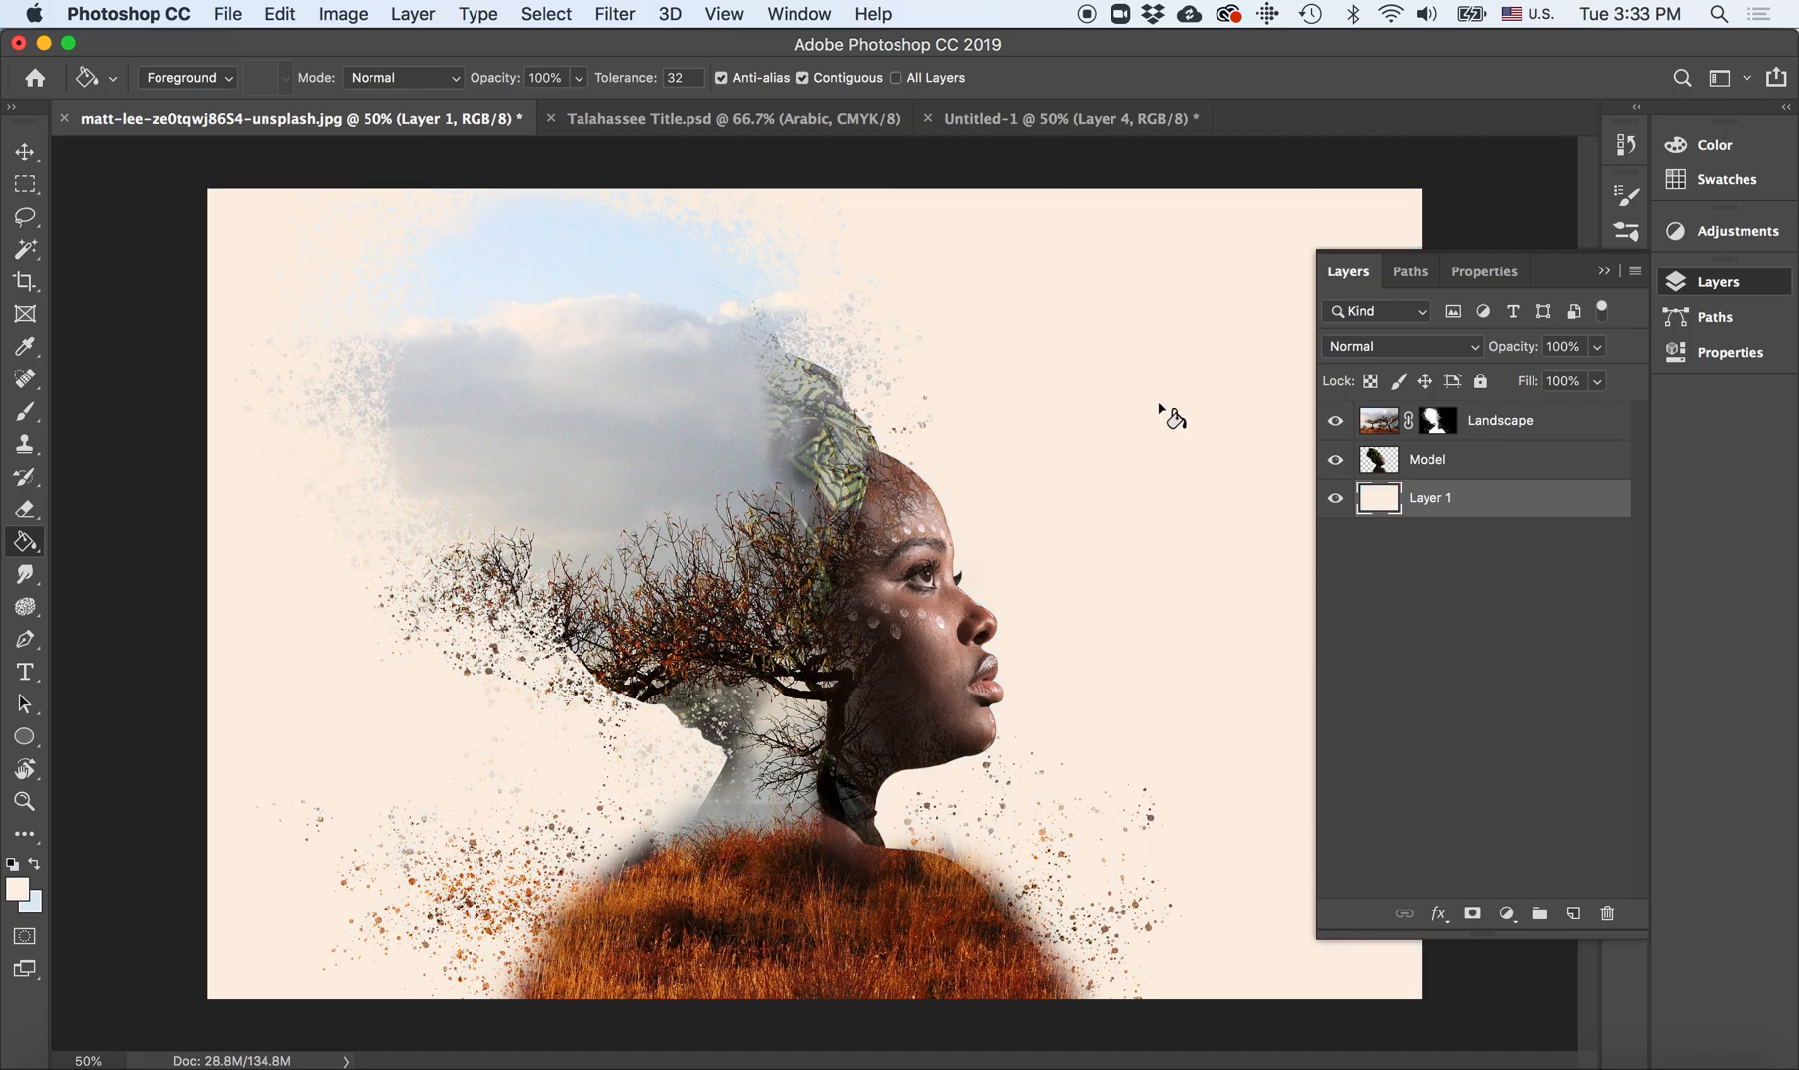
Step: Target the Landscape layer's mask and set the Brush tool to the tree-shaped brush tip at 396 px
left_click(1604, 271)
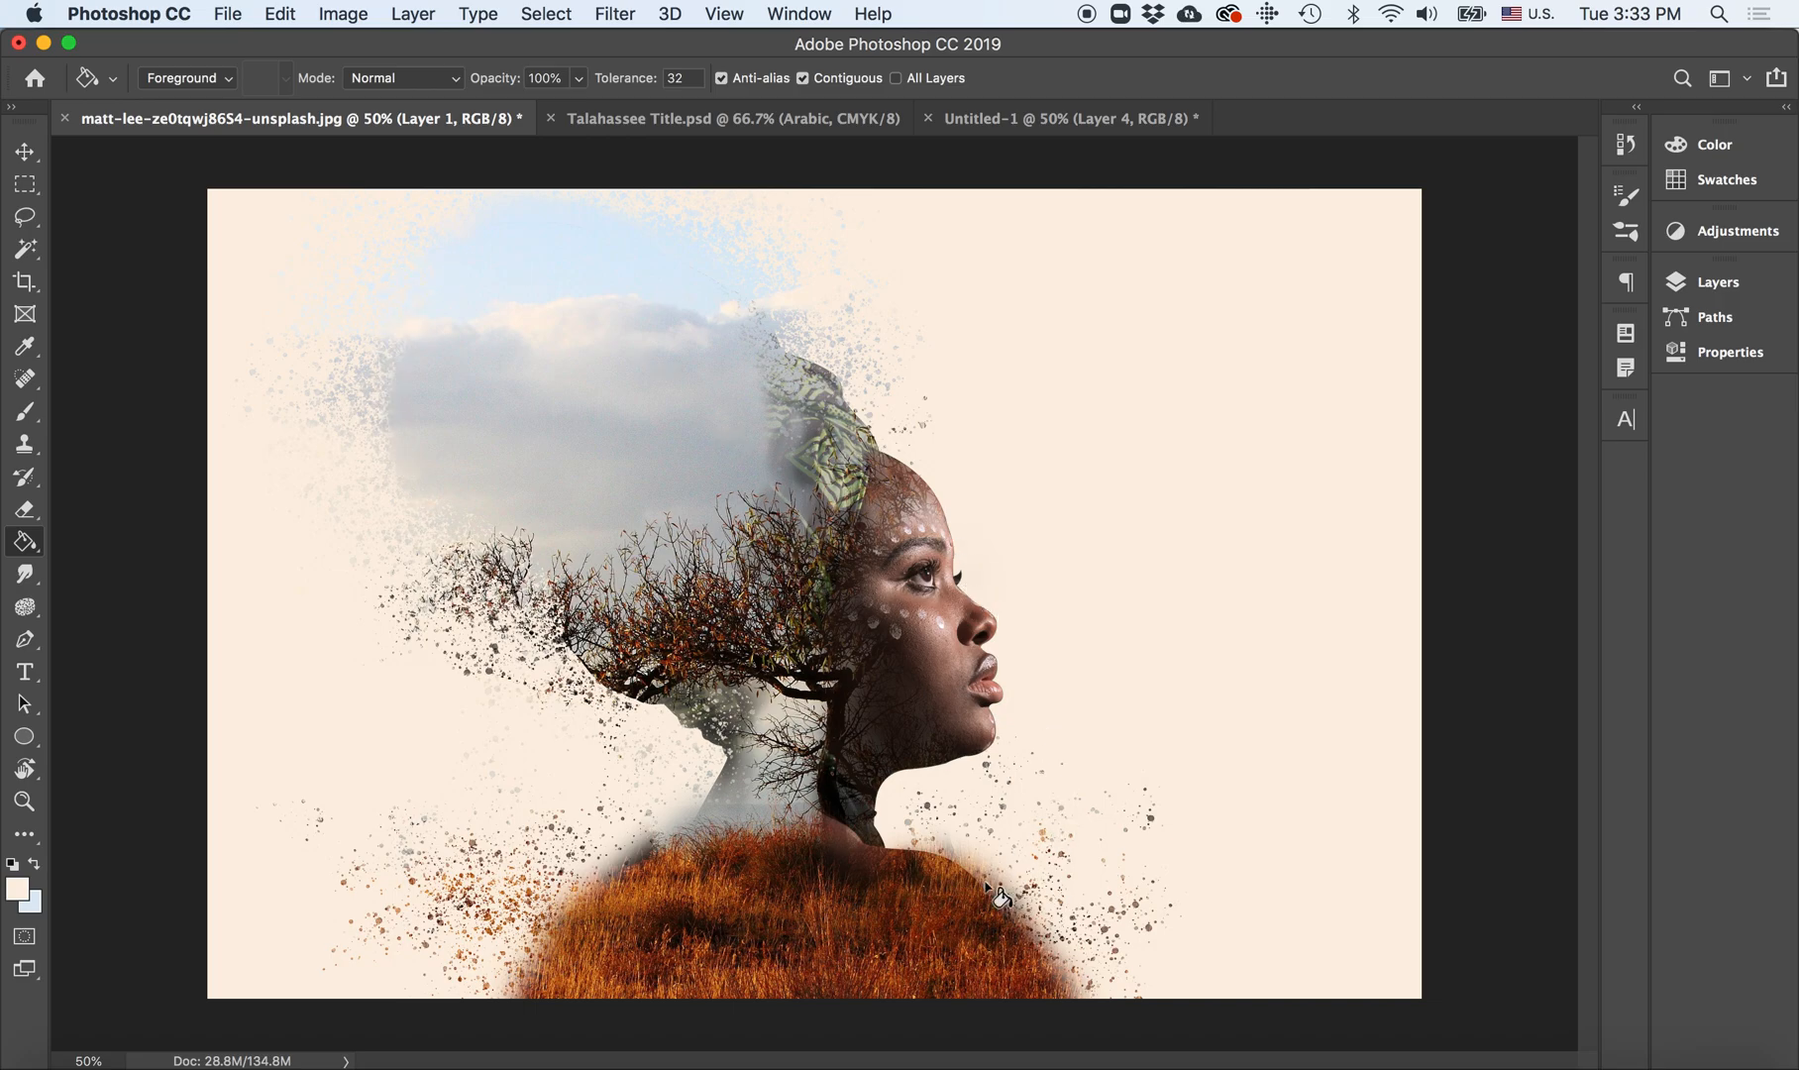
left_click(1714, 285)
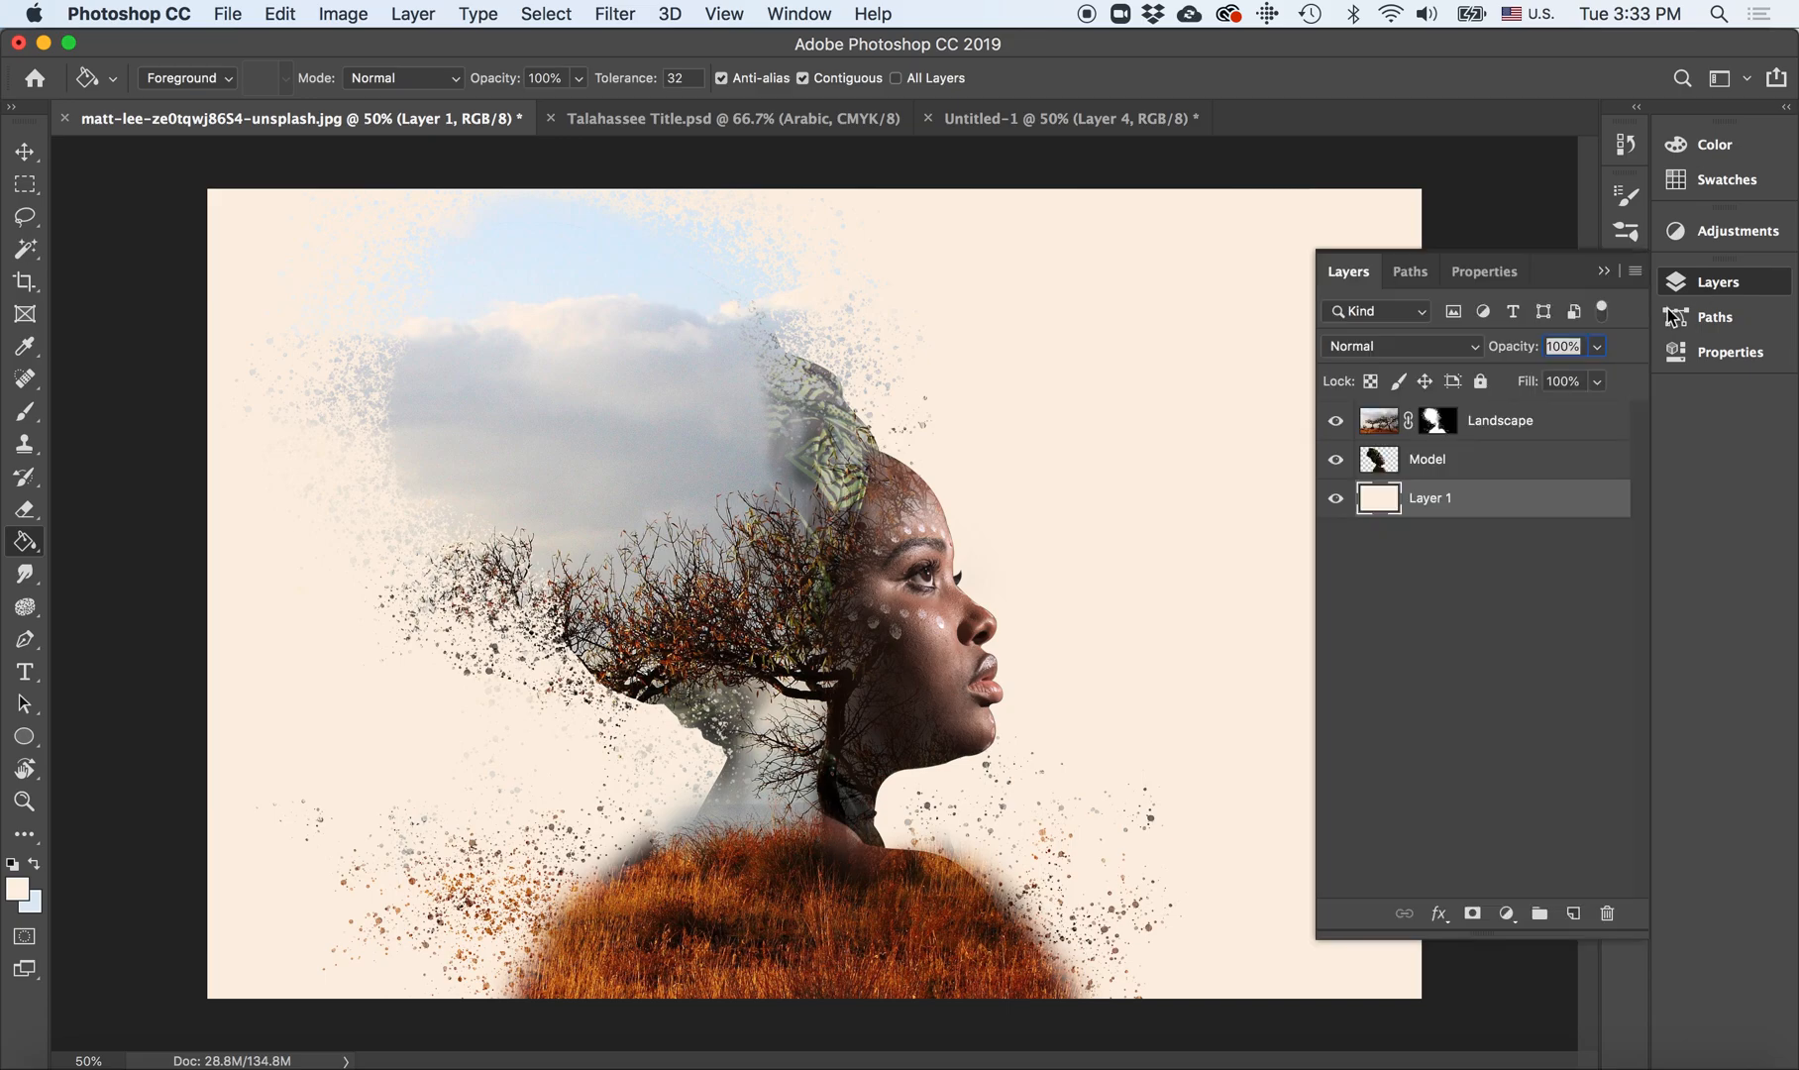
left_click(1438, 420)
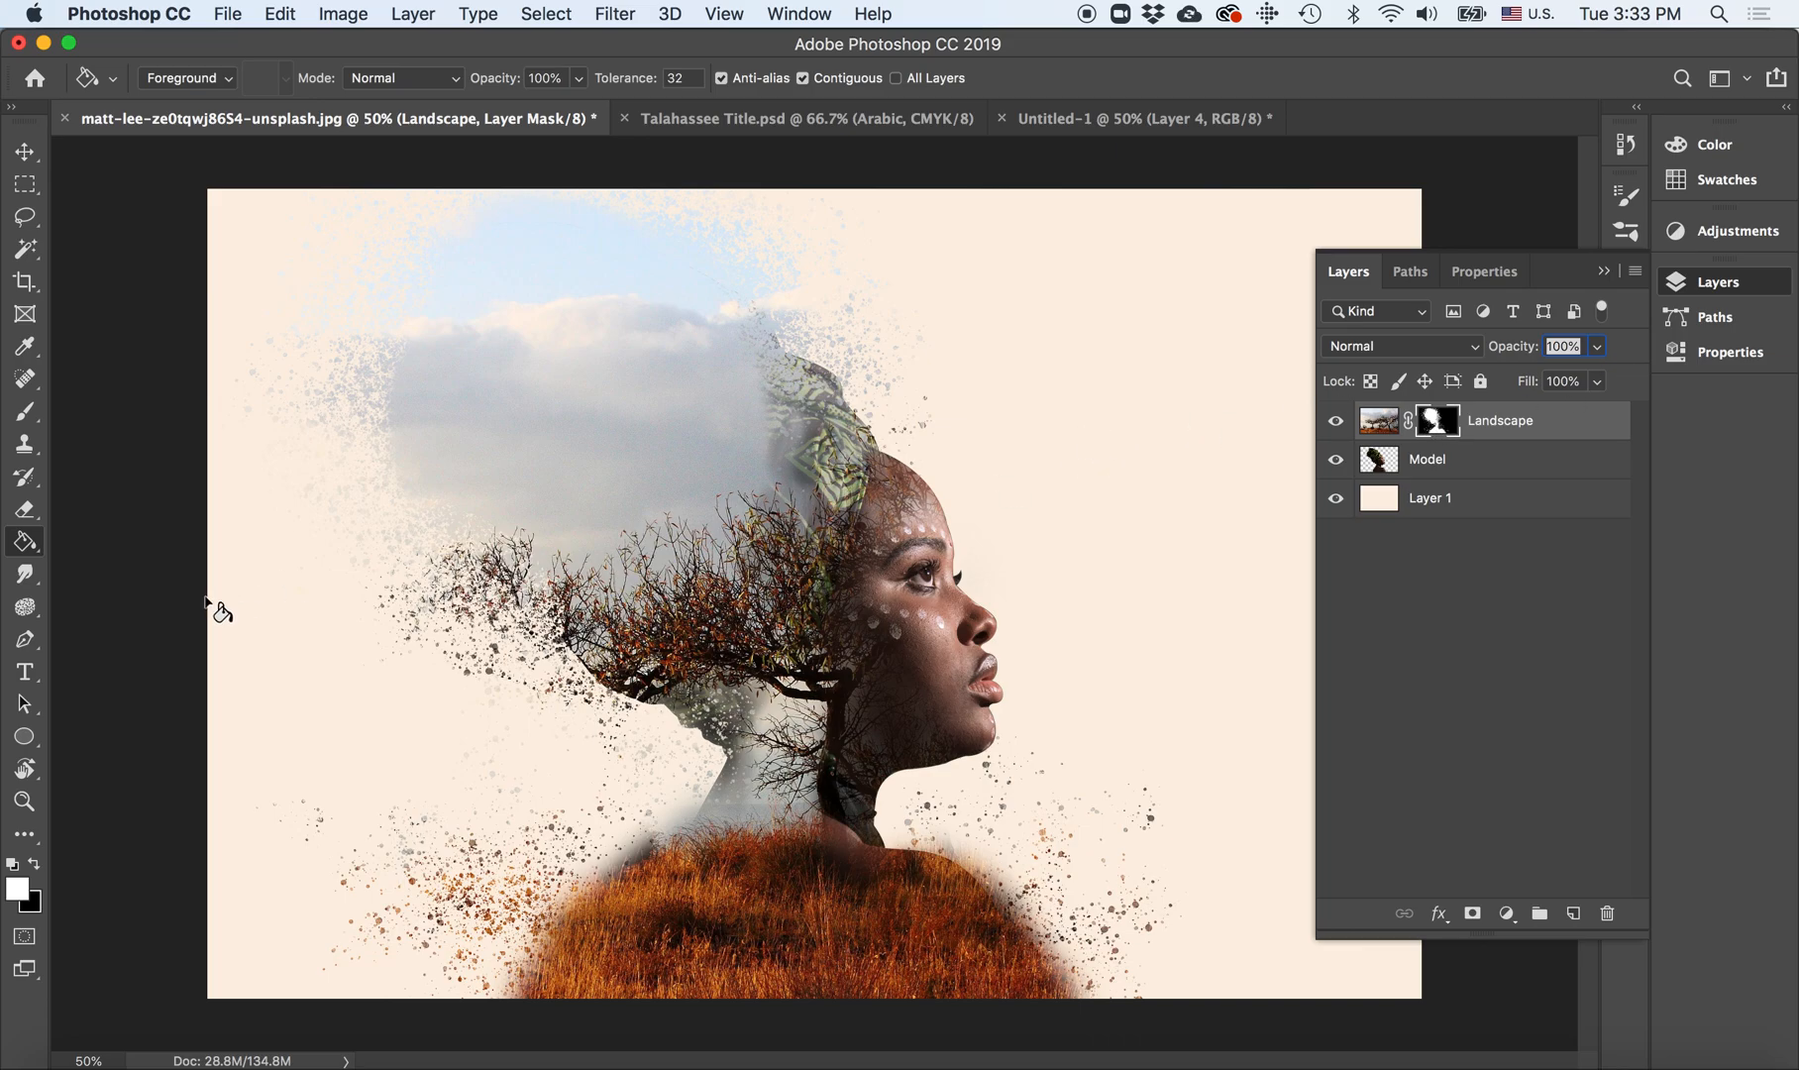
left_click(25, 411)
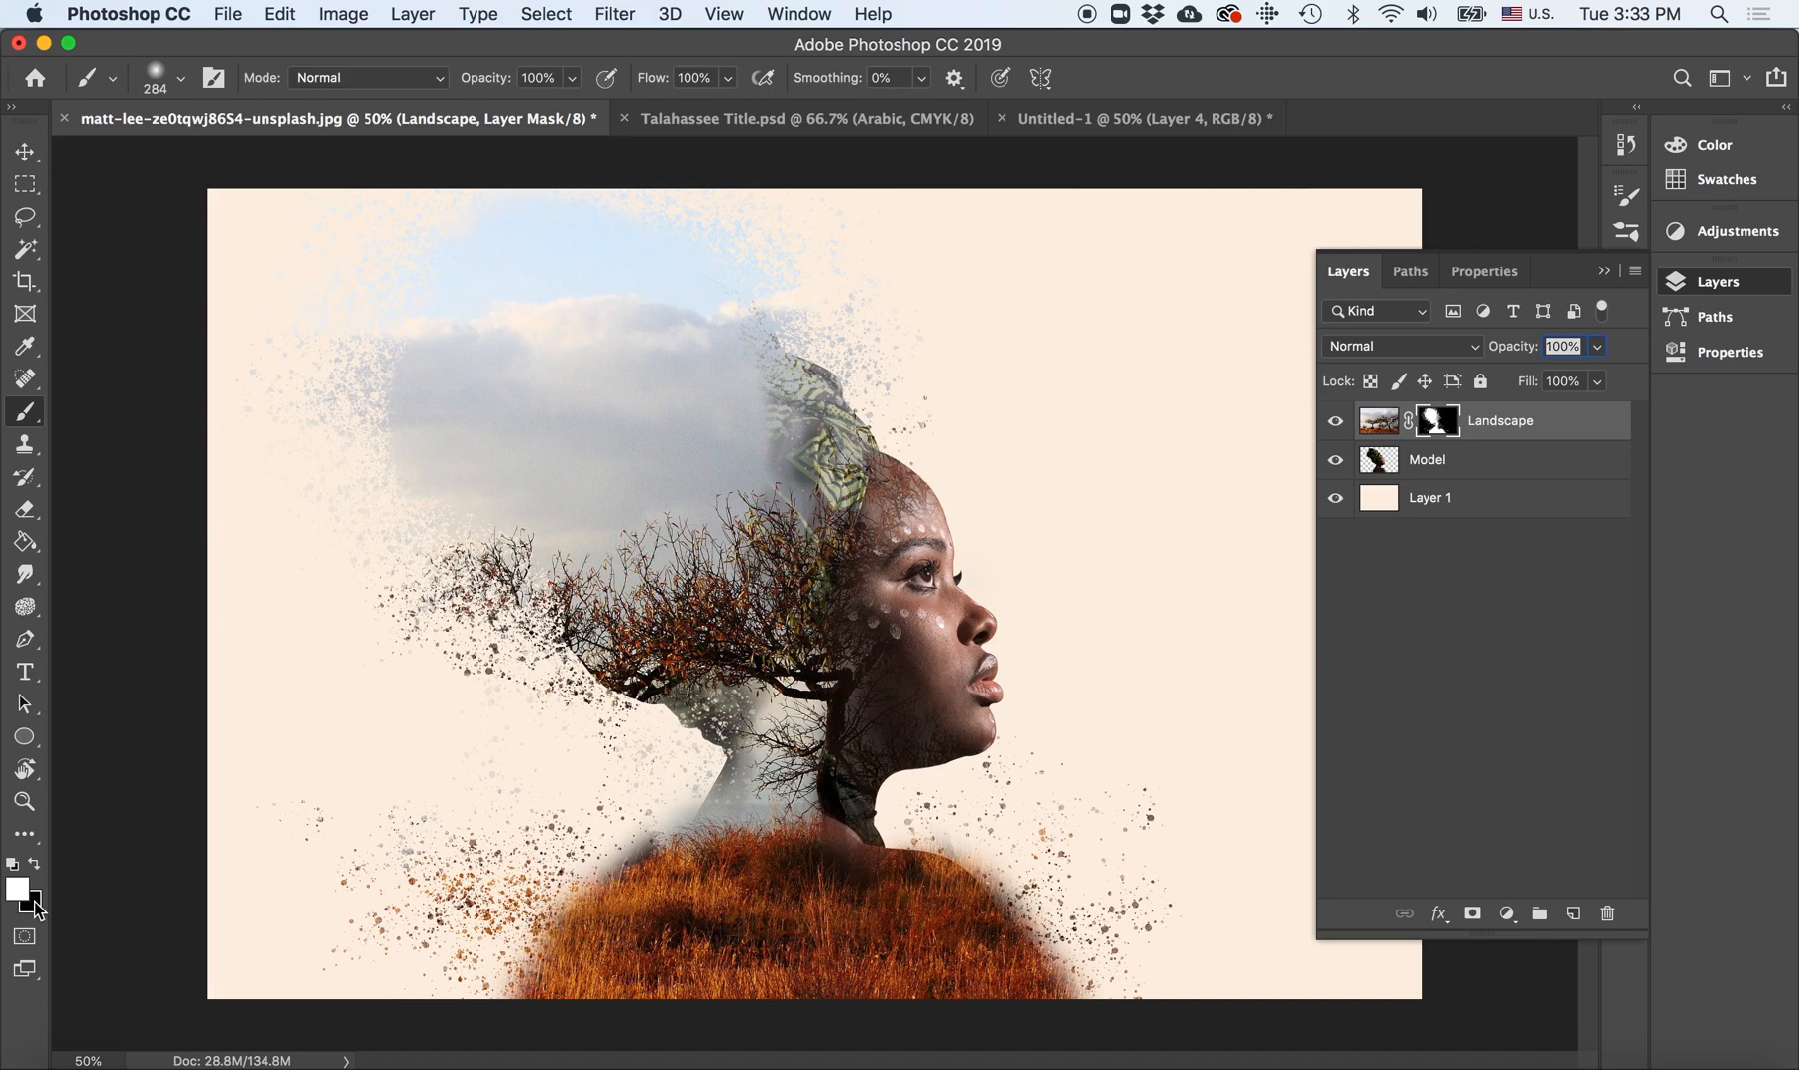
left_click(181, 78)
left_click(293, 264)
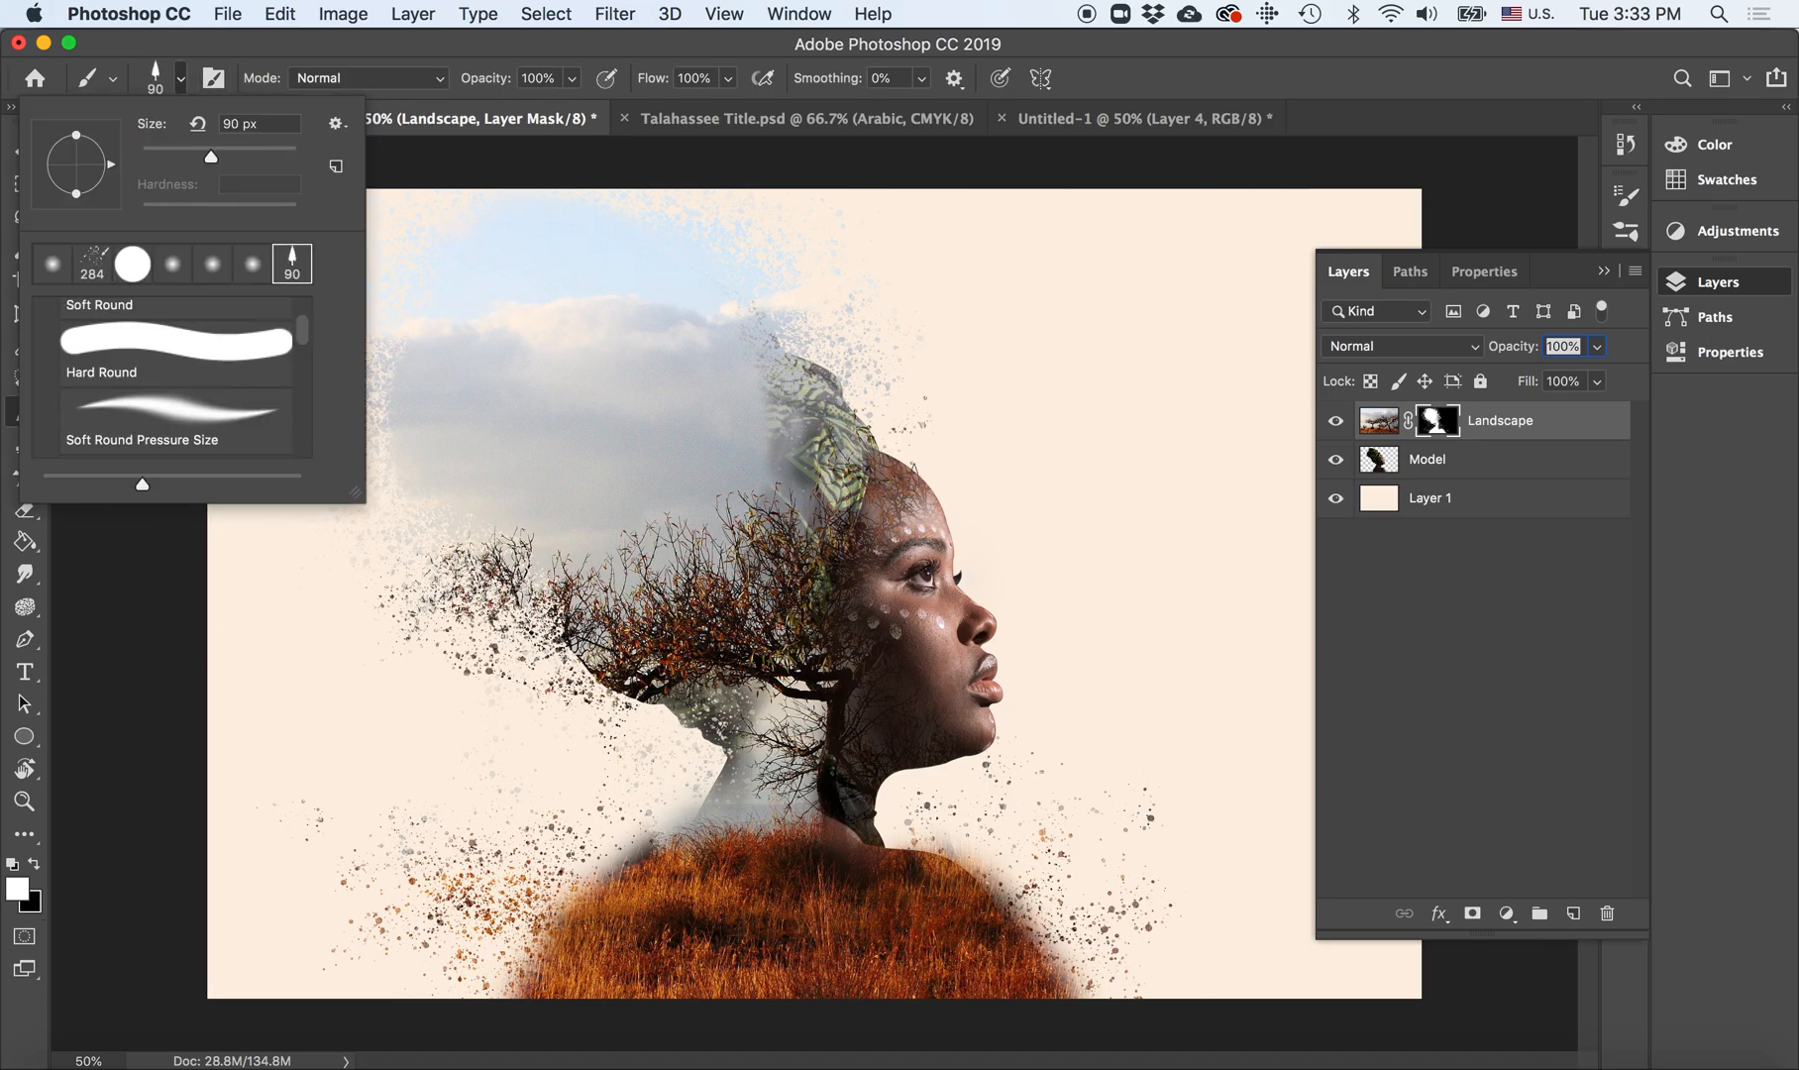
left_click_drag(212, 156, 270, 159)
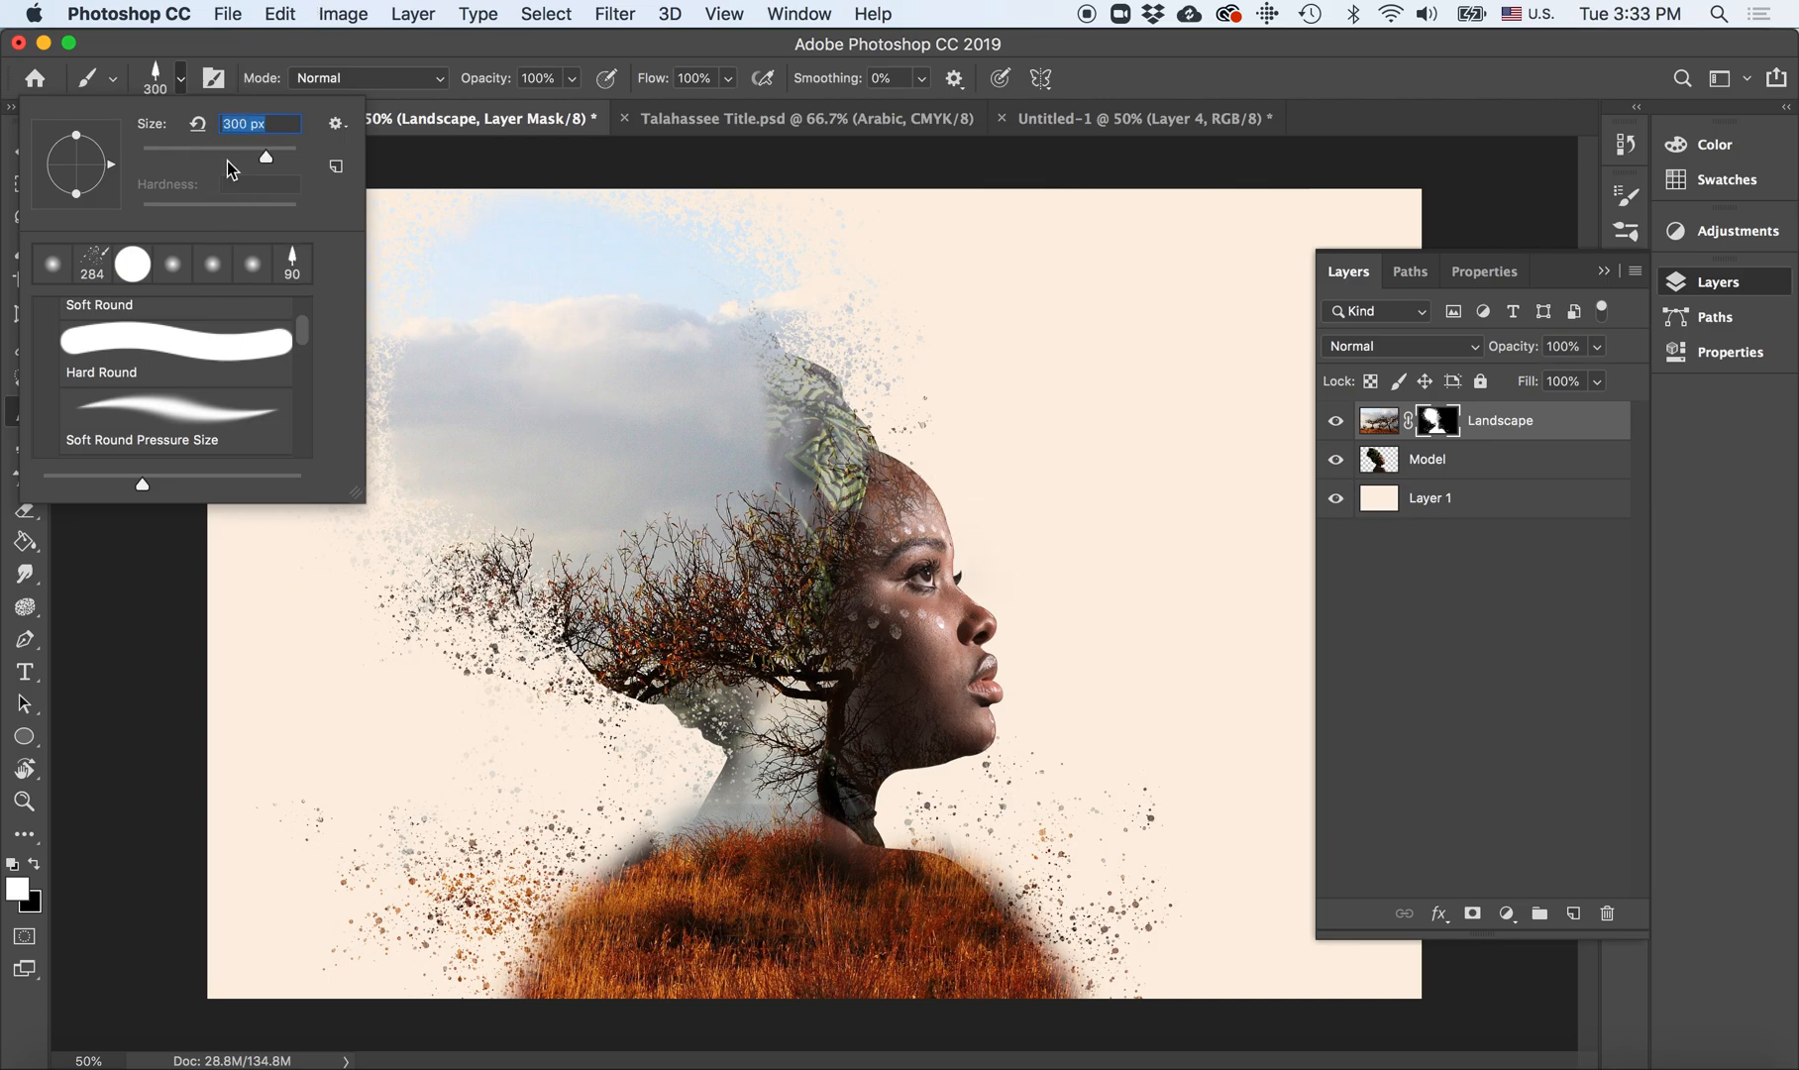
left_click_drag(267, 155, 274, 156)
Step: Try stamping trees in white in front of the model's face, and undo the stamps
left_click(1070, 572)
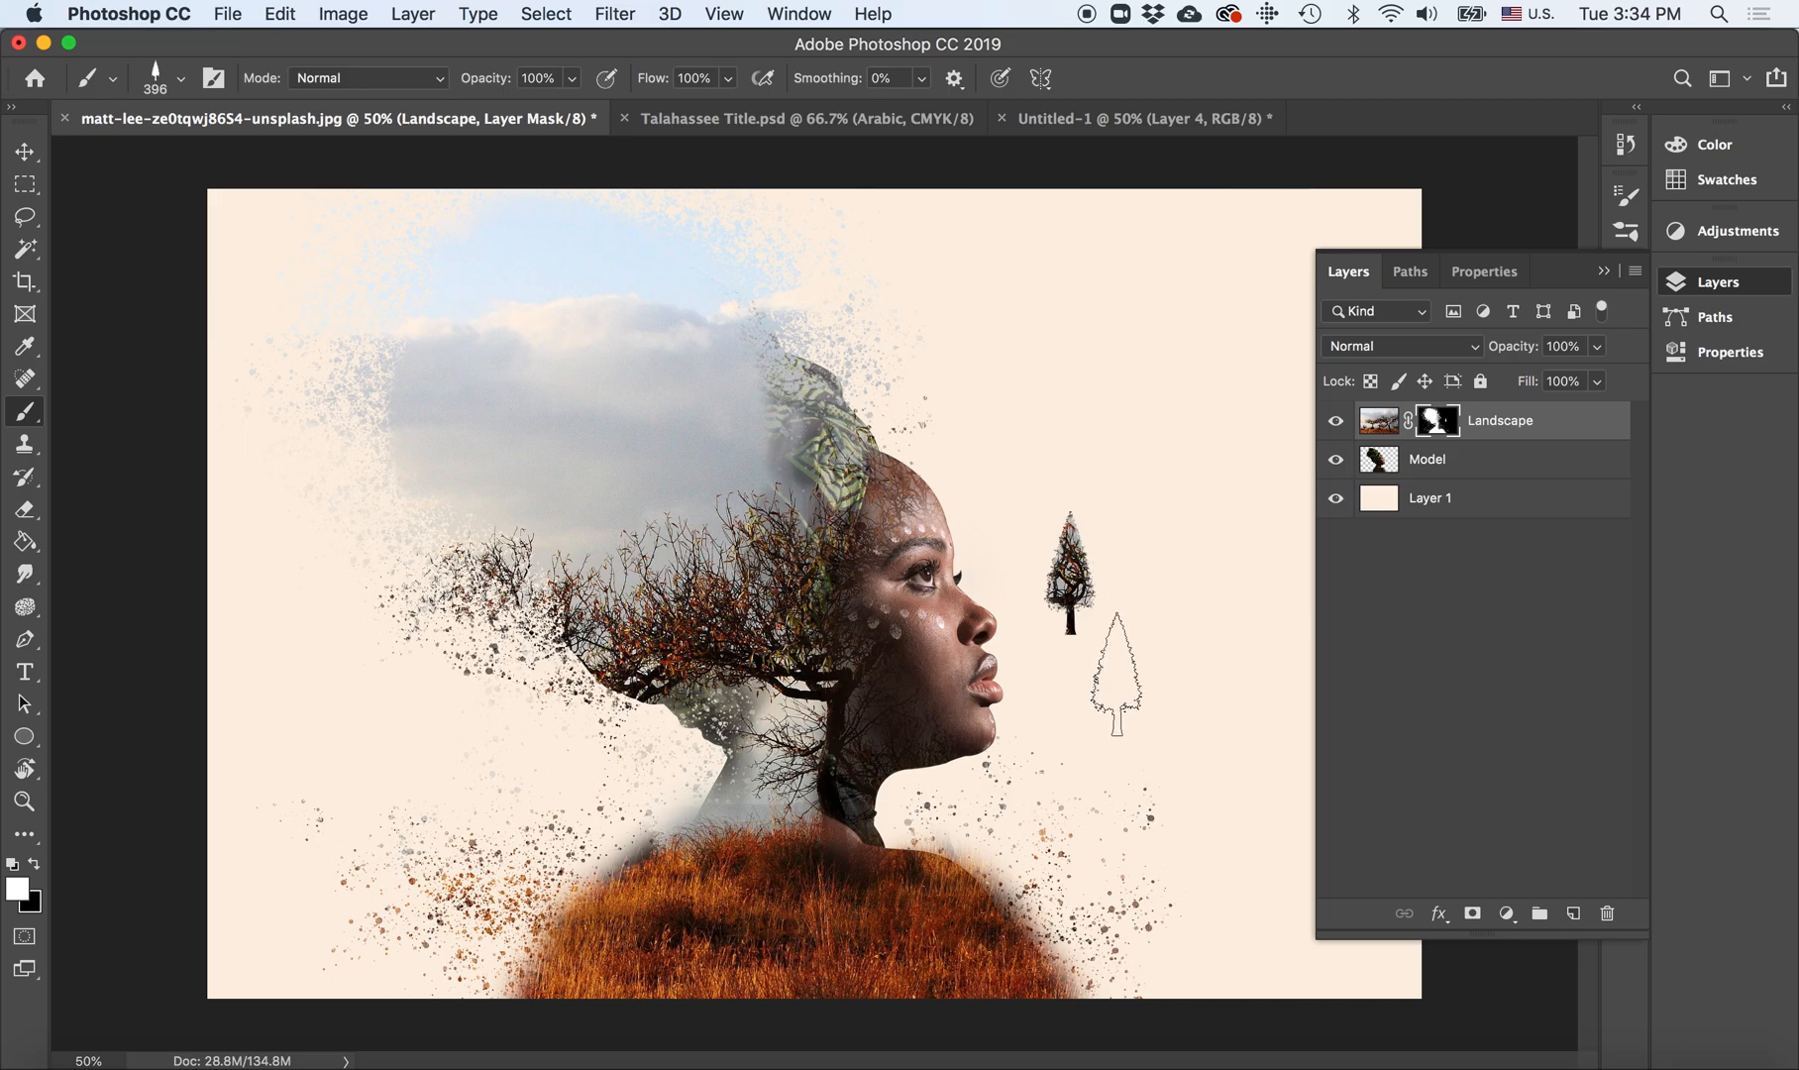
left_click(1119, 673)
key("super+z")
key("super+z")
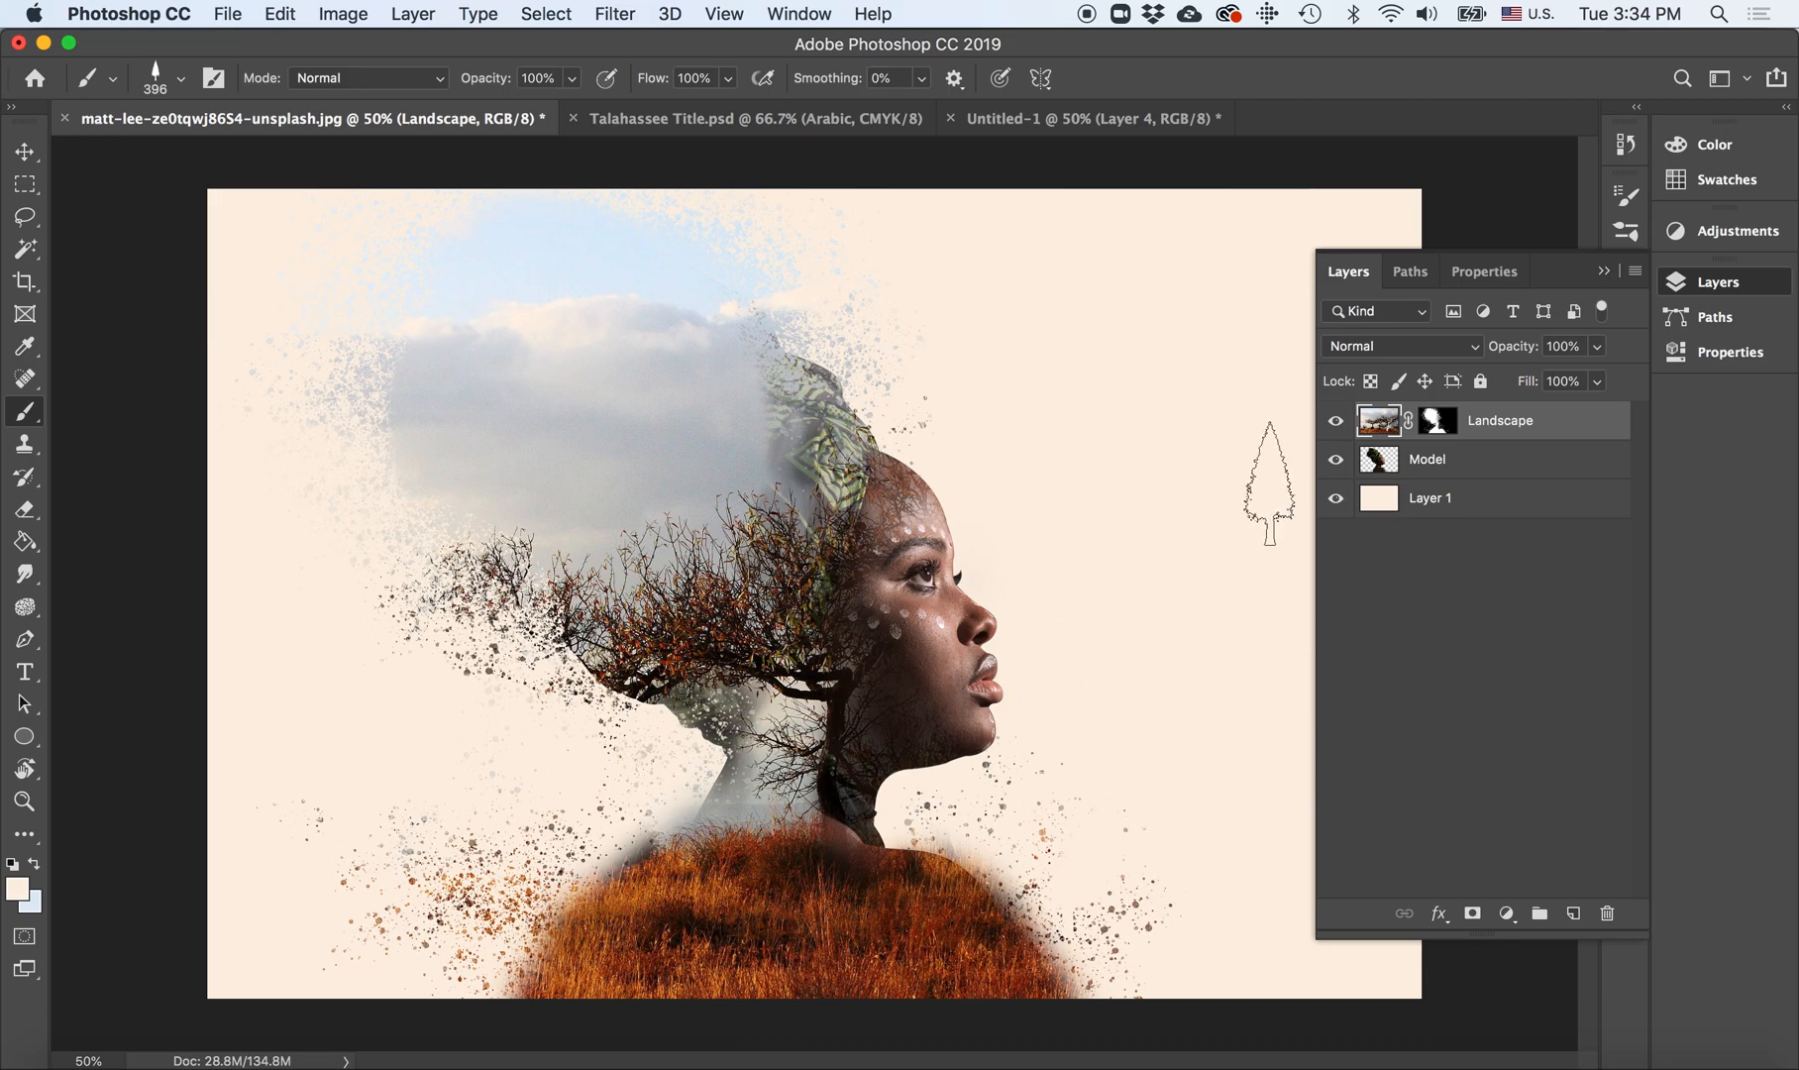
Step: Reactivate the Landscape layer's mask and stamp a few white trees on it in the empty area beside the model's shoulder
left_click(1437, 420)
left_click(1105, 842)
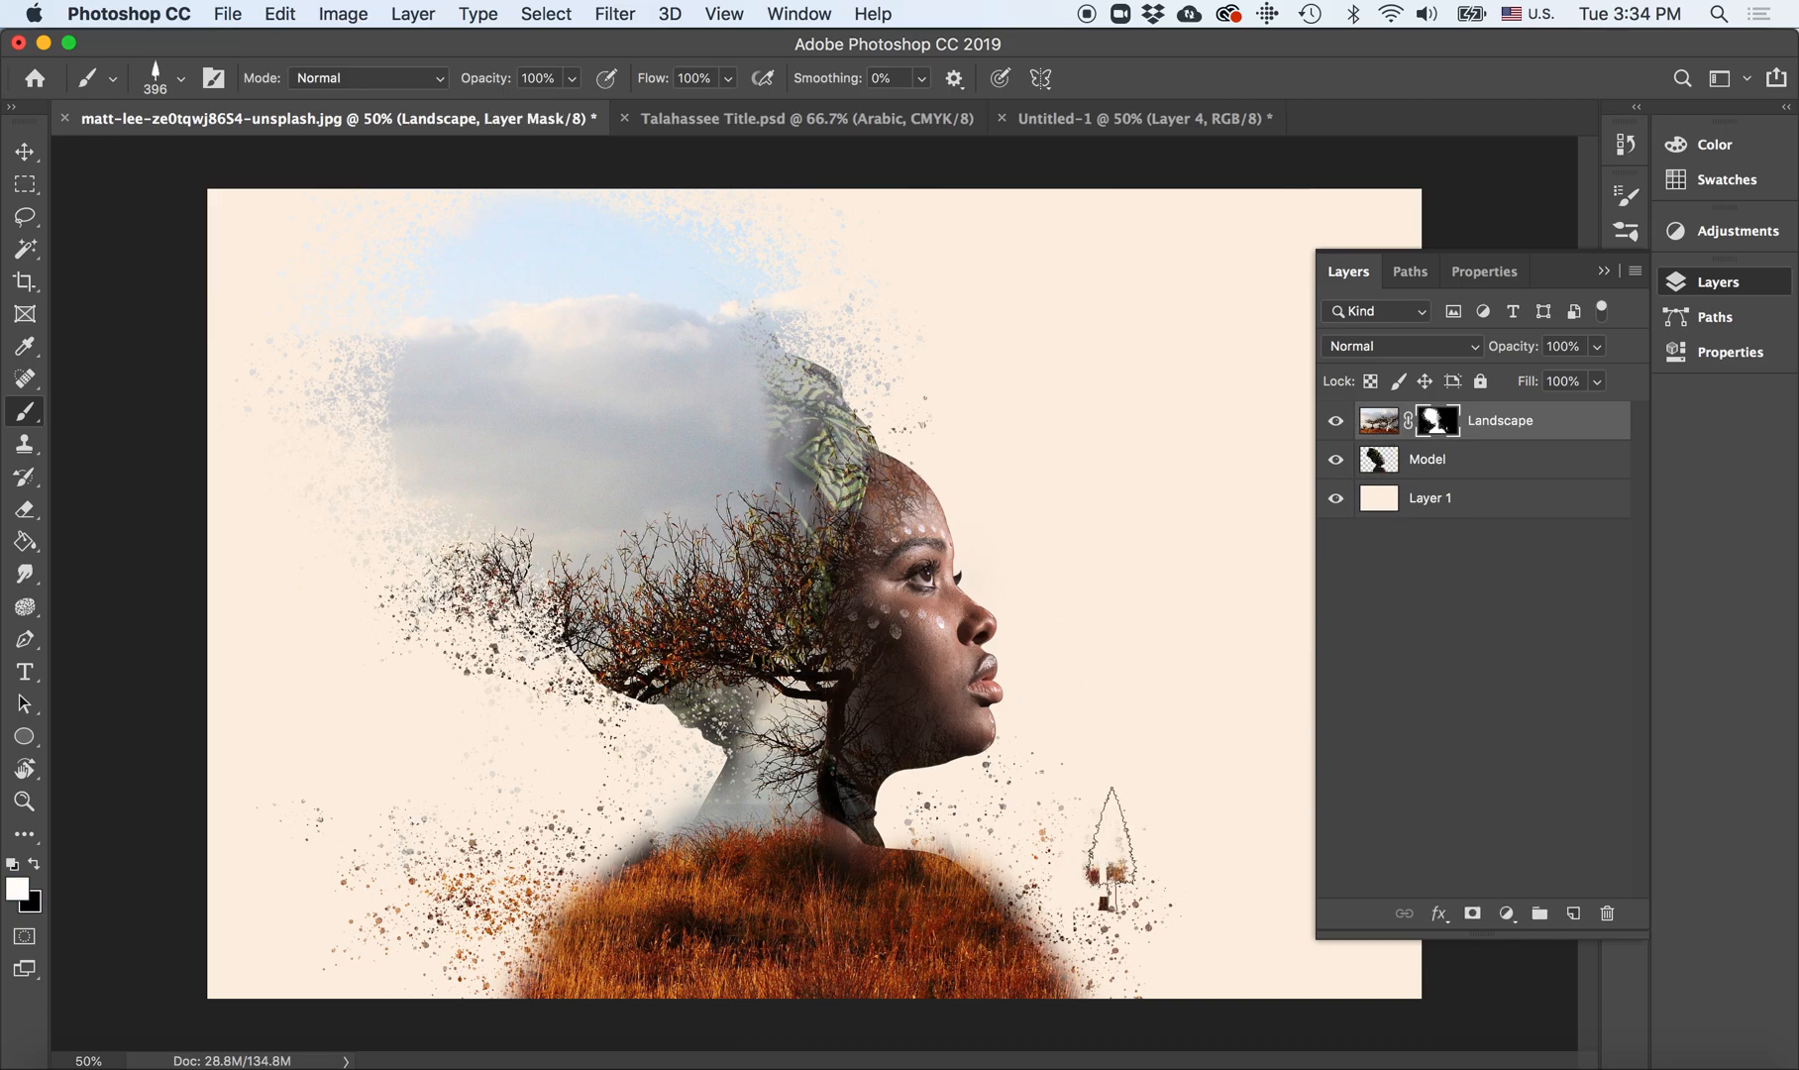
left_click(1161, 833)
mouse_move(1175, 772)
left_mouse_down()
mouse_move(1233, 857)
mouse_move(1242, 768)
left_mouse_up()
left_click(1243, 768)
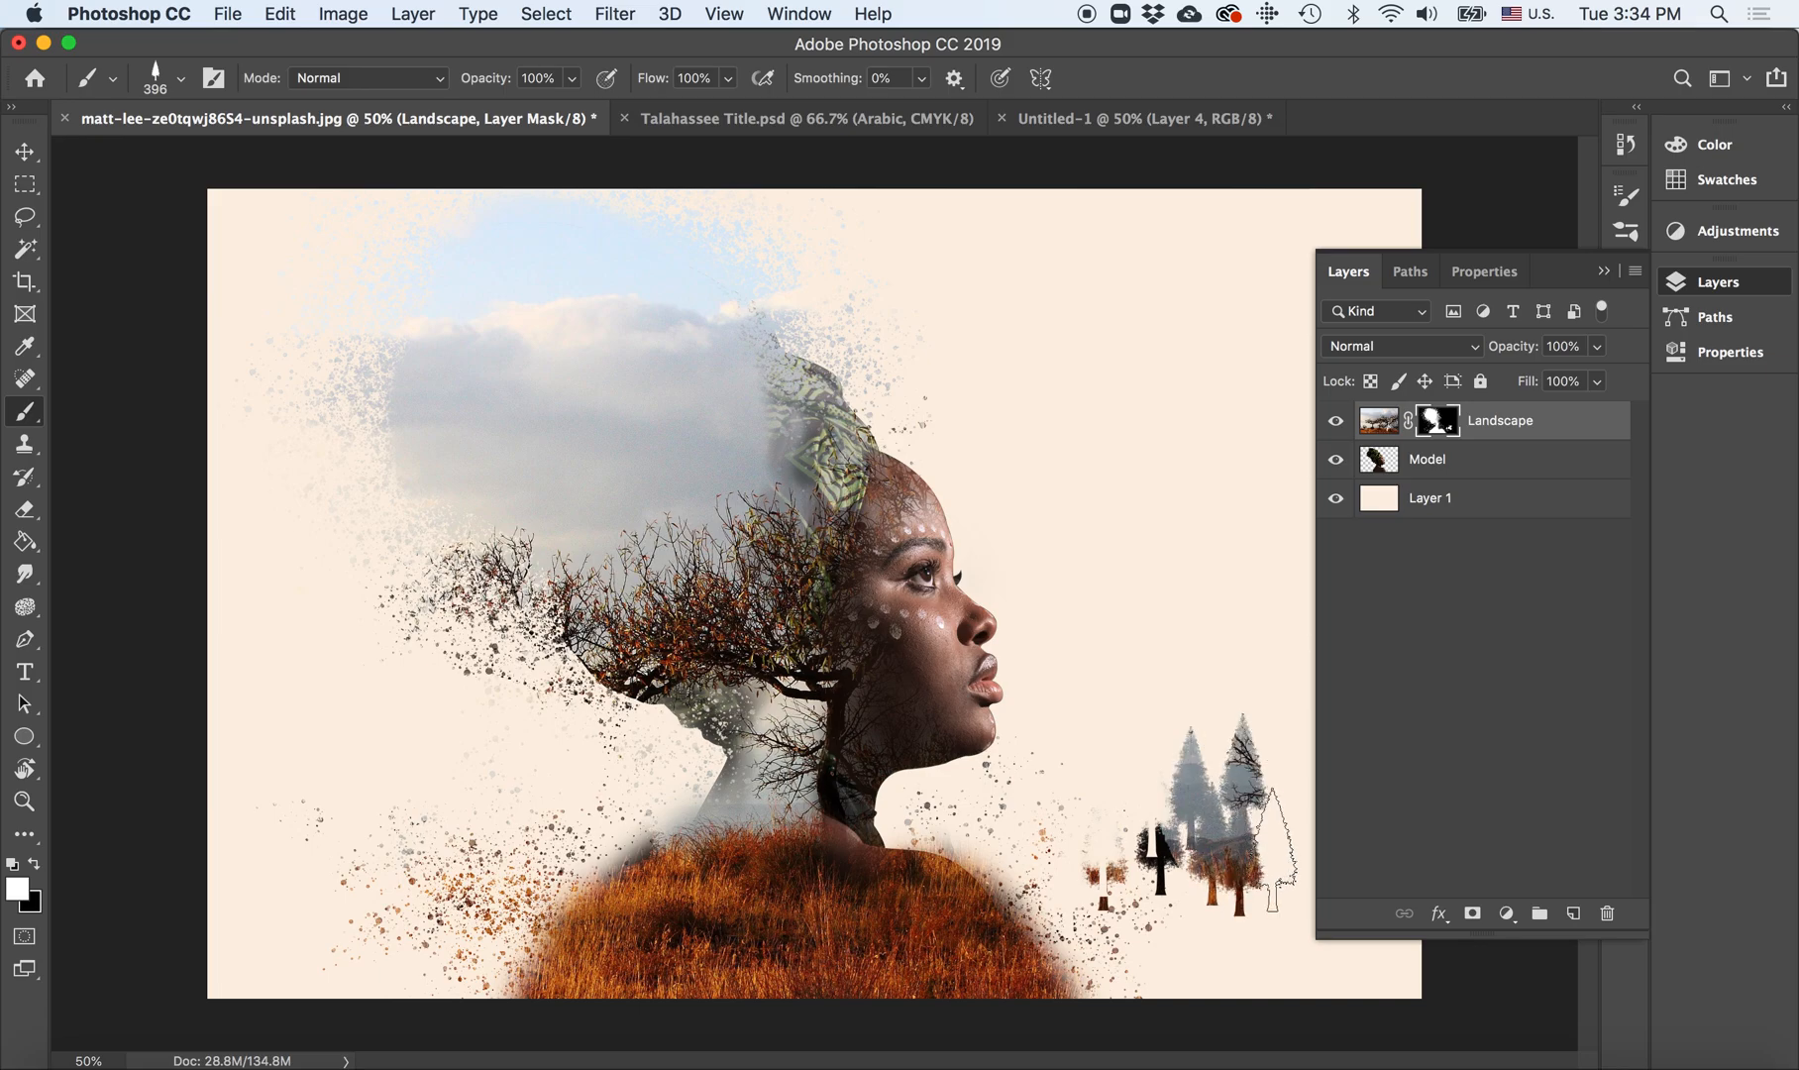
Step: Extend the tree line on the Landscape mask with overlapping tree stamps up to the image's right edge
left_click(1605, 272)
mouse_move(1268, 793)
left_mouse_down()
mouse_move(1256, 822)
mouse_move(1288, 785)
left_mouse_up()
left_click(1323, 758)
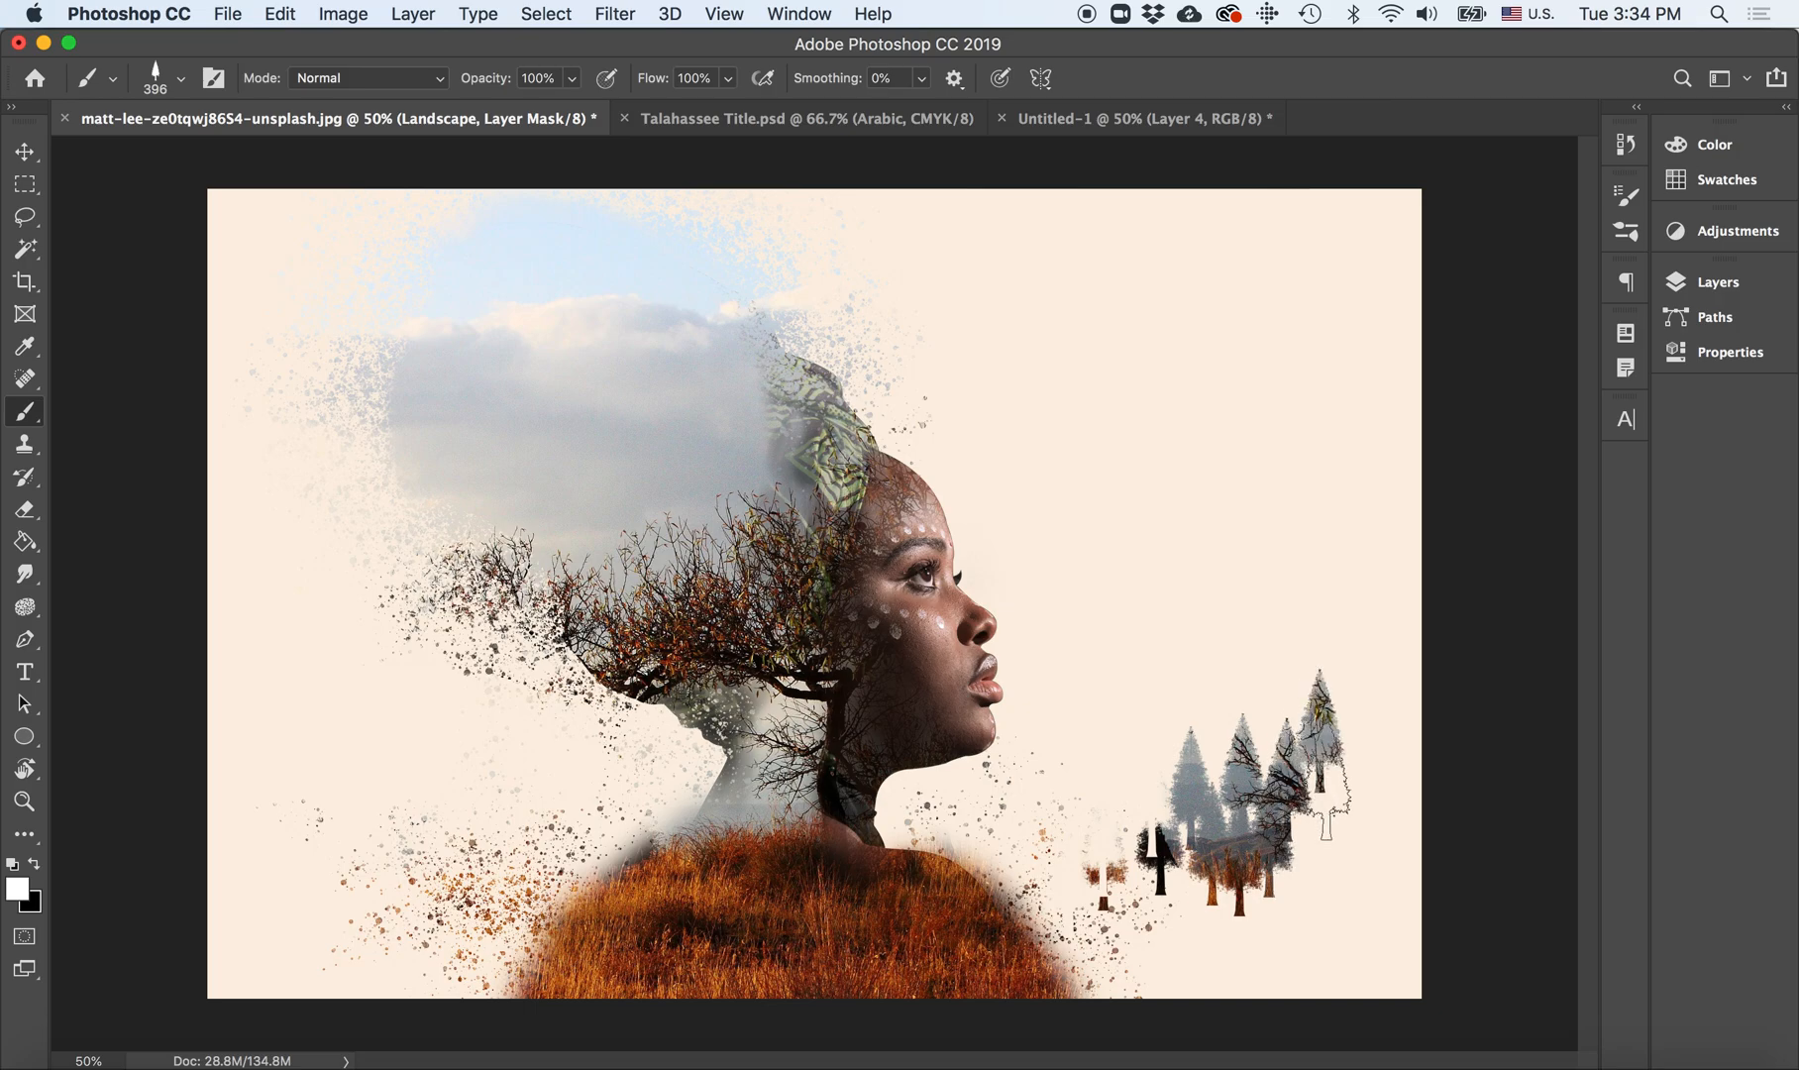
left_click(1367, 768)
left_click(1400, 804)
left_click(1339, 837)
left_click(1319, 837)
left_click(1288, 839)
left_click(1300, 808)
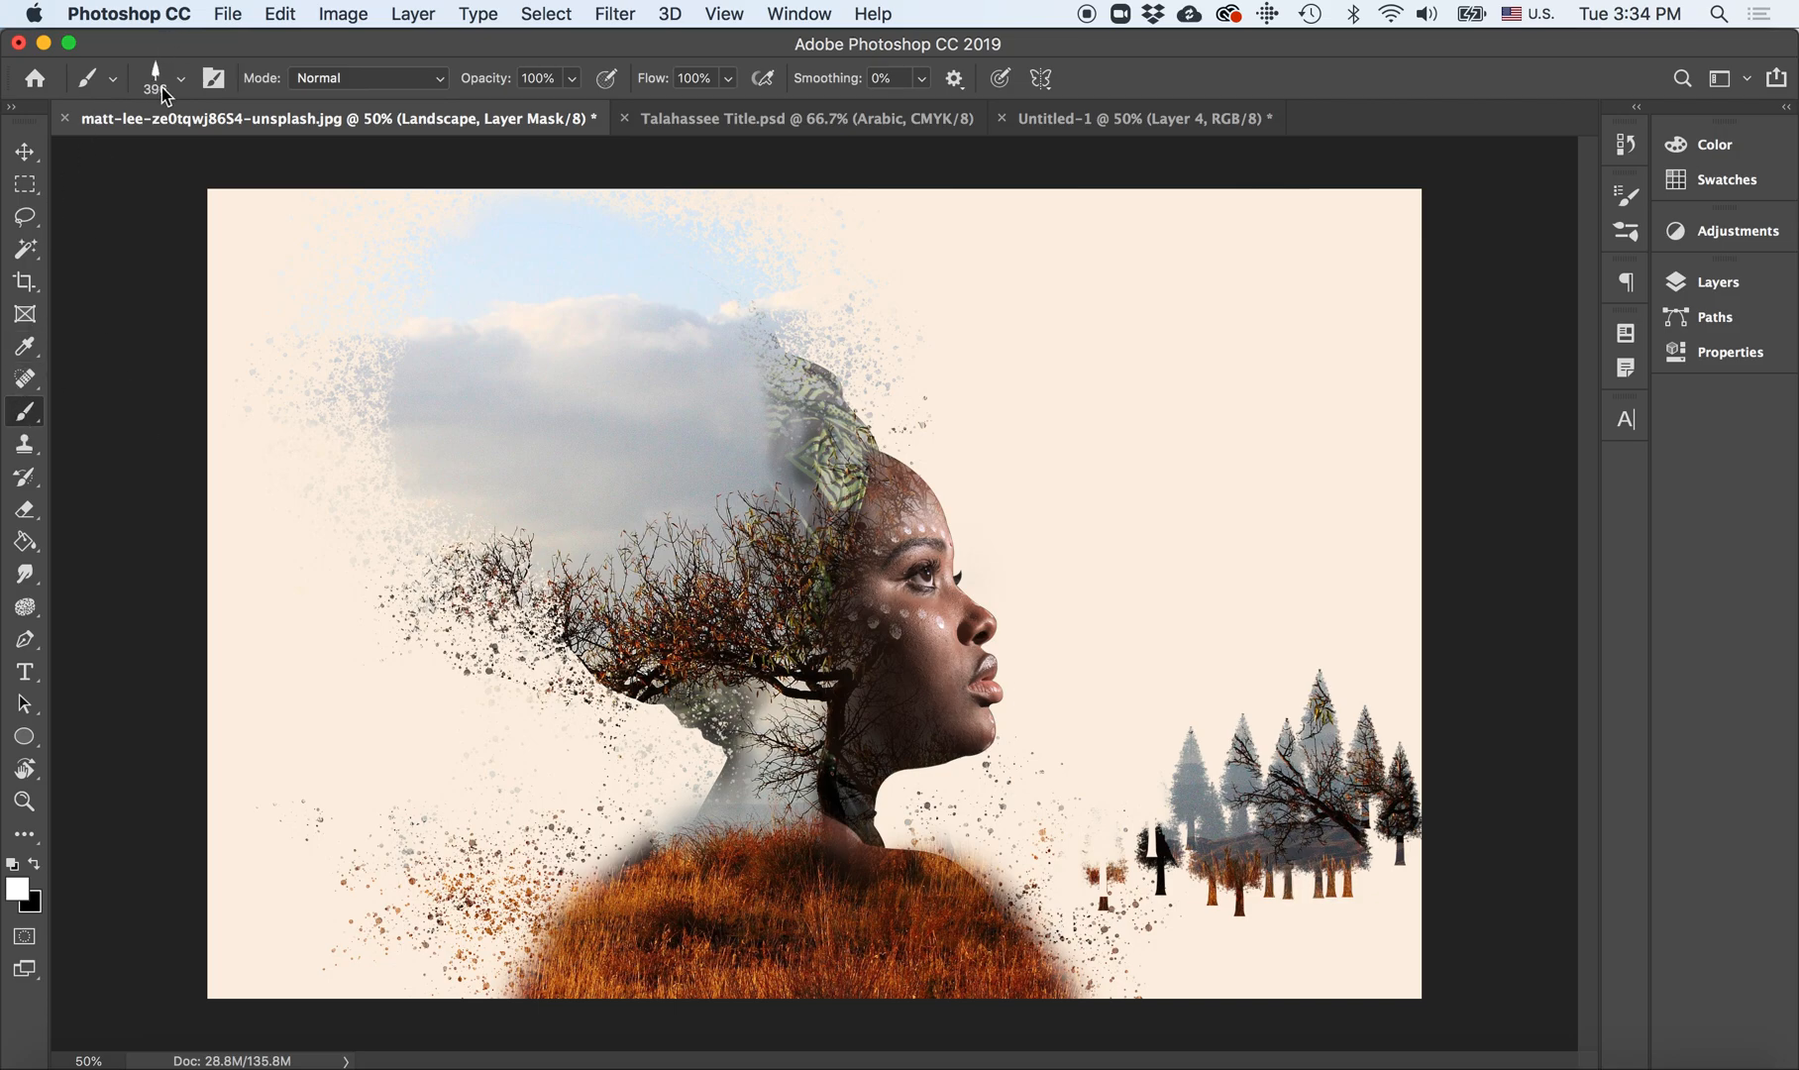
Step: Switch to the Soft Round Pressure Size brush and paint white on the mask to reveal grassy ground around the stamped trees
left_click(180, 79)
left_click(209, 439)
left_click(1357, 929)
mouse_move(1357, 928)
left_mouse_down()
mouse_move(1290, 928)
mouse_move(1170, 976)
mouse_move(1302, 923)
mouse_move(1414, 905)
mouse_move(1392, 863)
mouse_move(1418, 959)
mouse_move(1376, 1004)
mouse_move(1225, 1011)
mouse_move(1211, 950)
mouse_move(1016, 1012)
mouse_move(1162, 917)
mouse_move(1034, 961)
mouse_move(1101, 869)
mouse_move(1109, 810)
mouse_move(1187, 856)
mouse_move(1139, 709)
left_mouse_up()
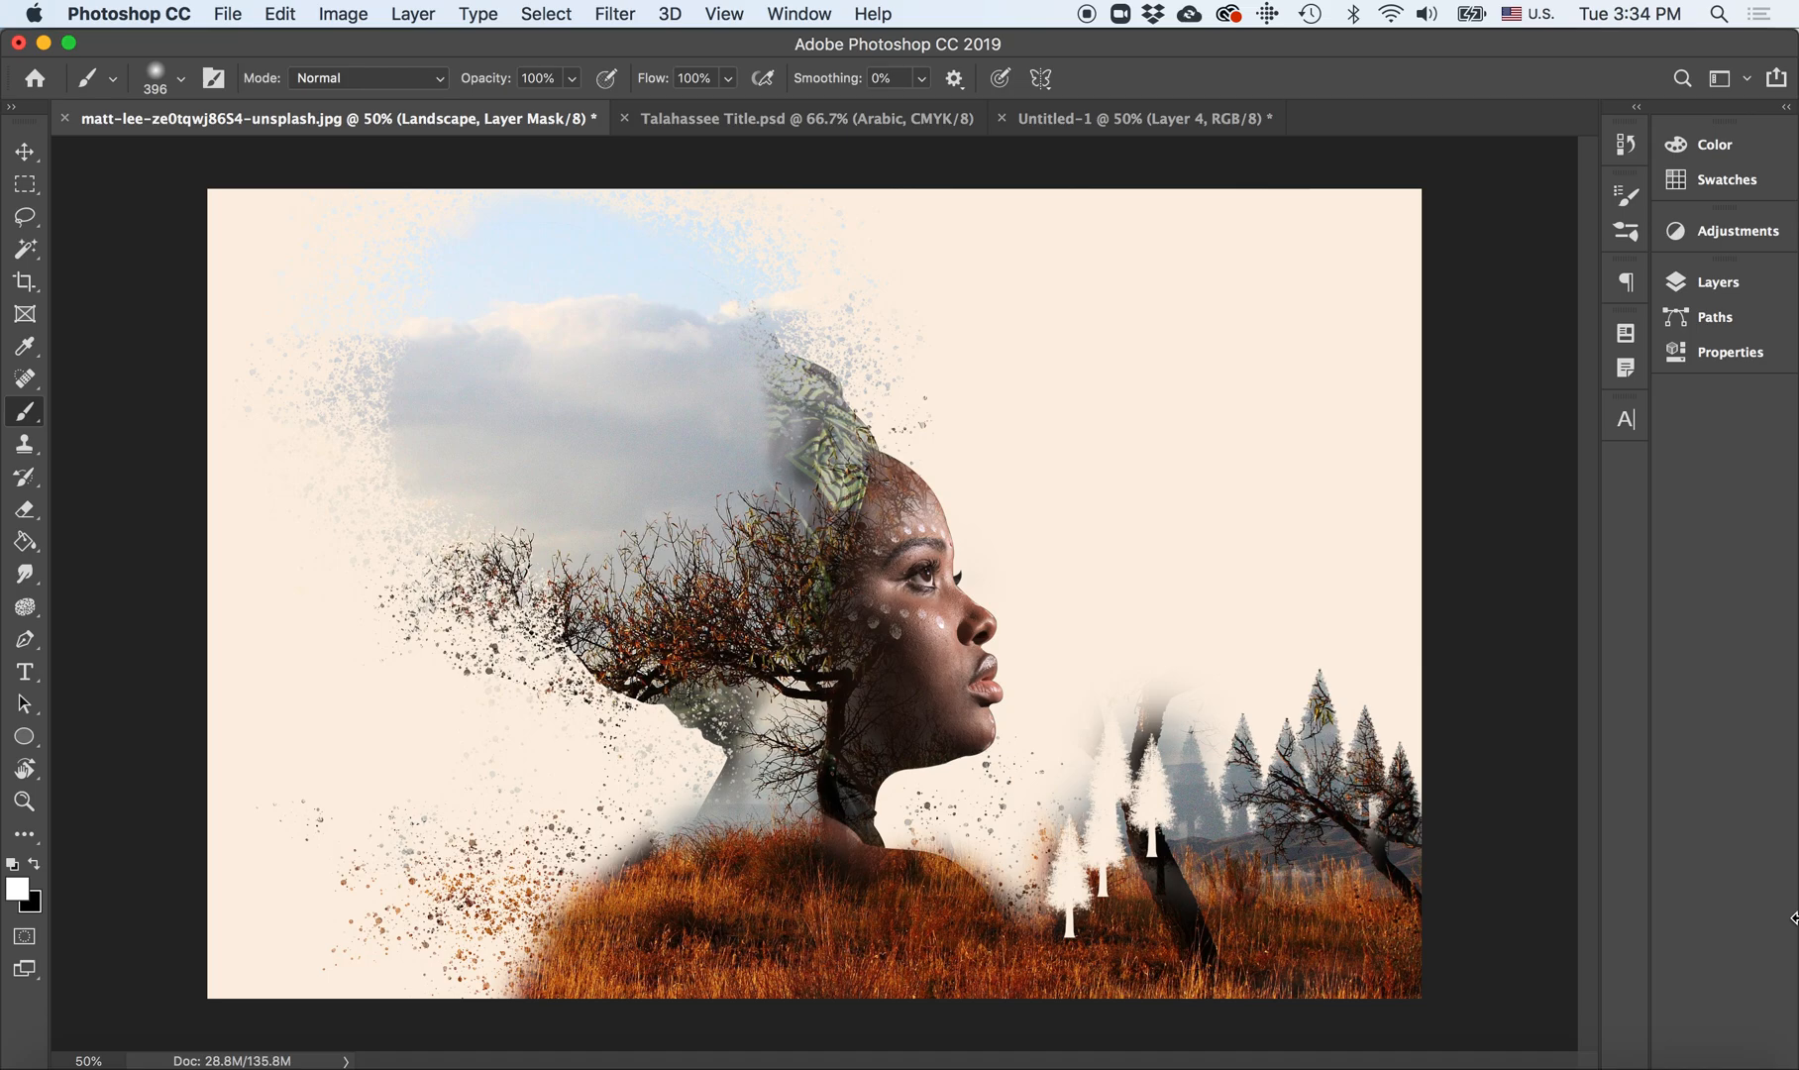